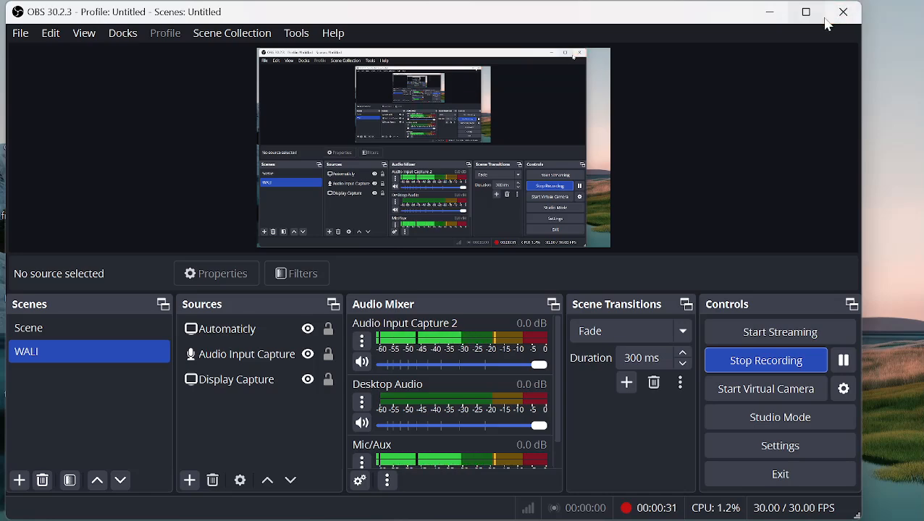
Minimize the OBS Studio recording window to bring the desktop into view
mouse_move(826, 26)
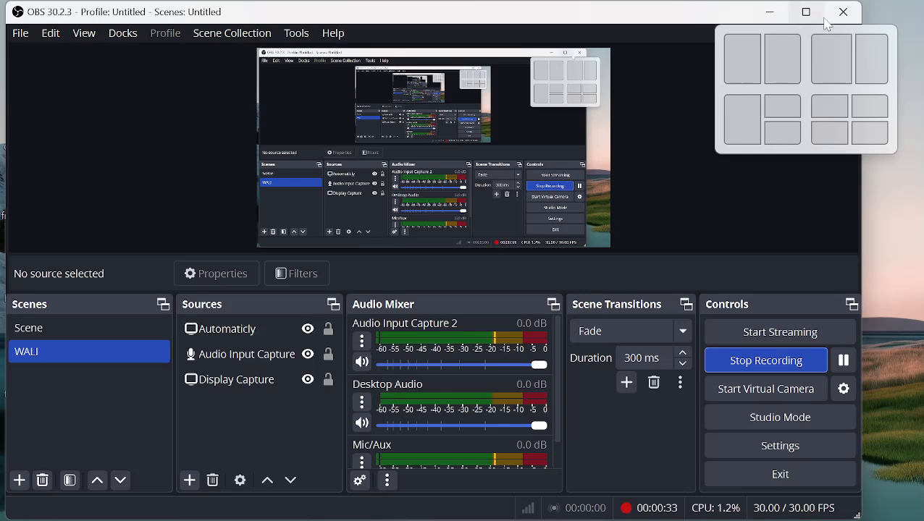
left_click(773, 16)
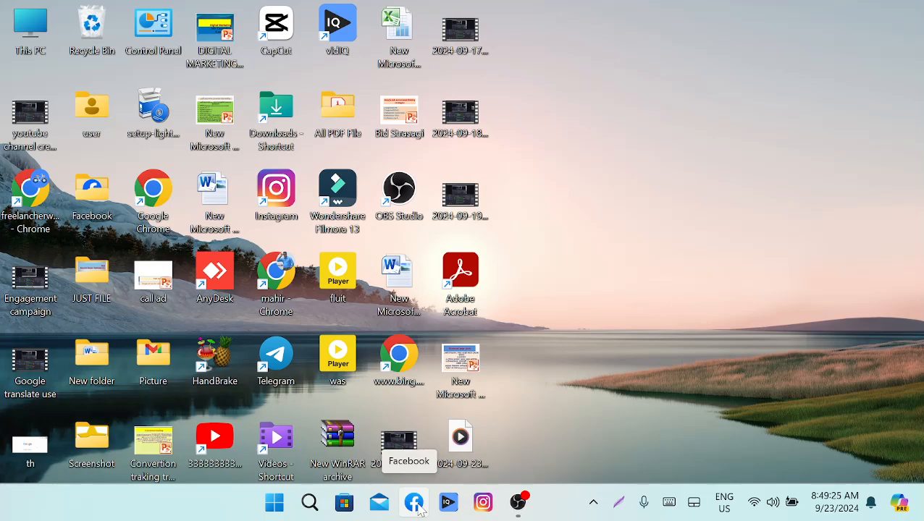
Launch Facebook from the taskbar and maximize its window to full screen
left_click(416, 507)
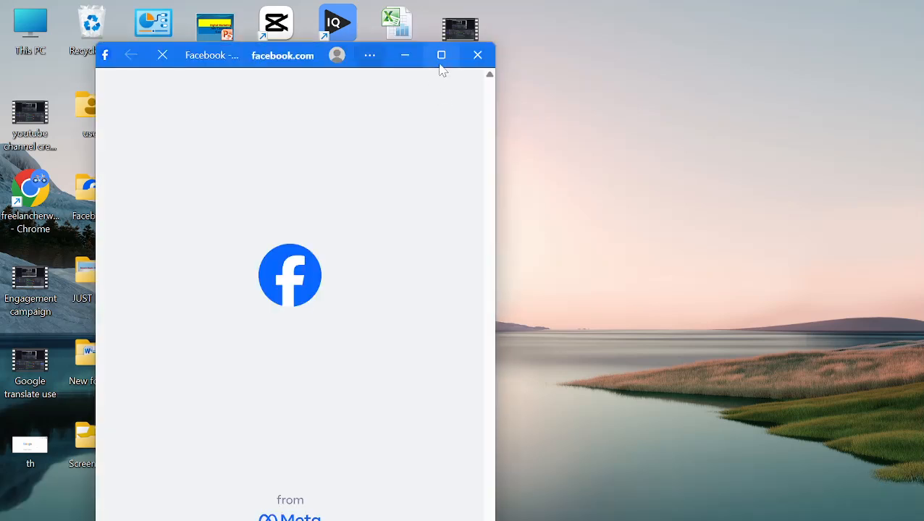
mouse_move(443, 57)
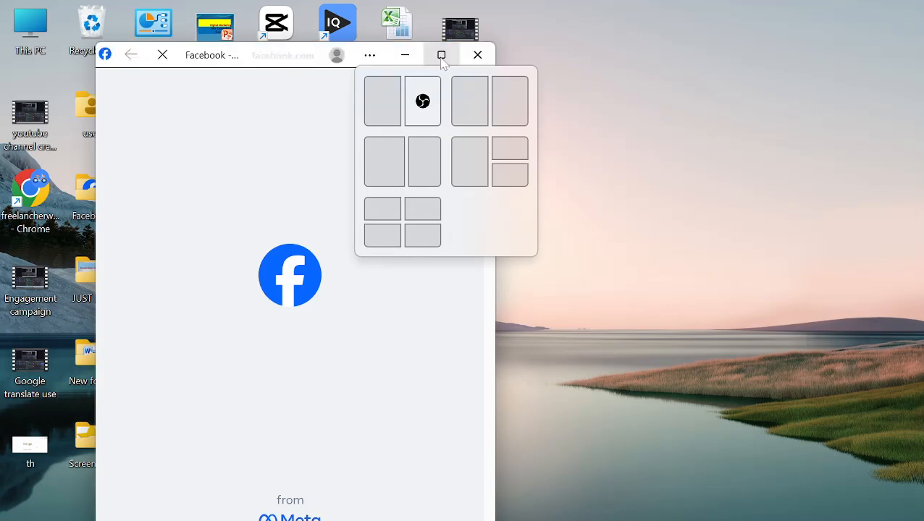
left_click(441, 56)
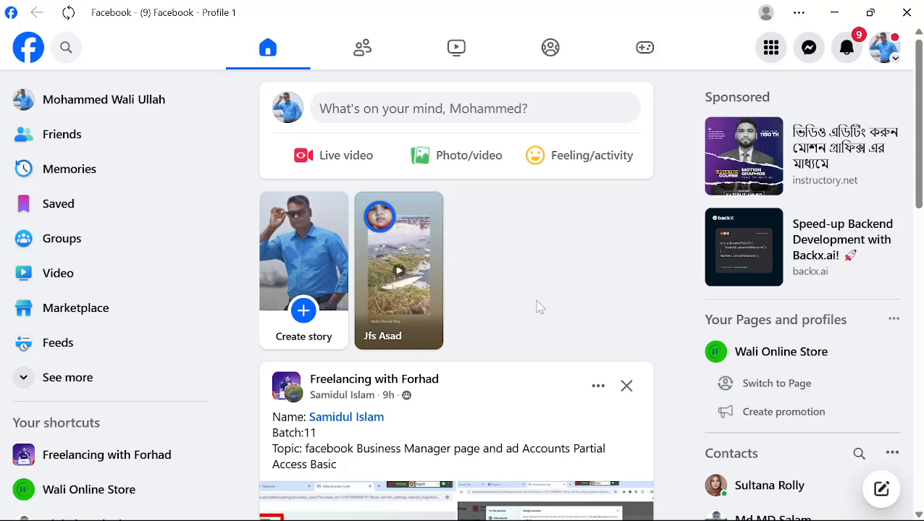
scroll(539, 307, "down", 3)
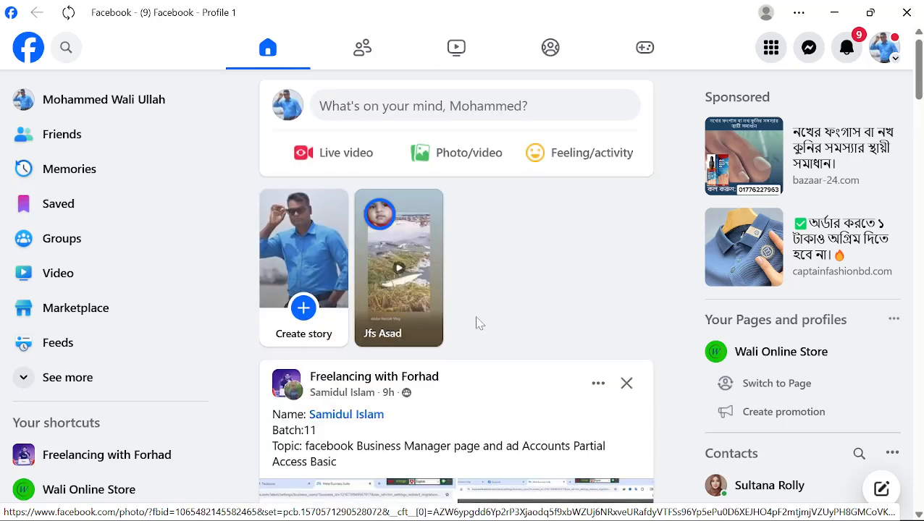
scroll(478, 322, "up", 3)
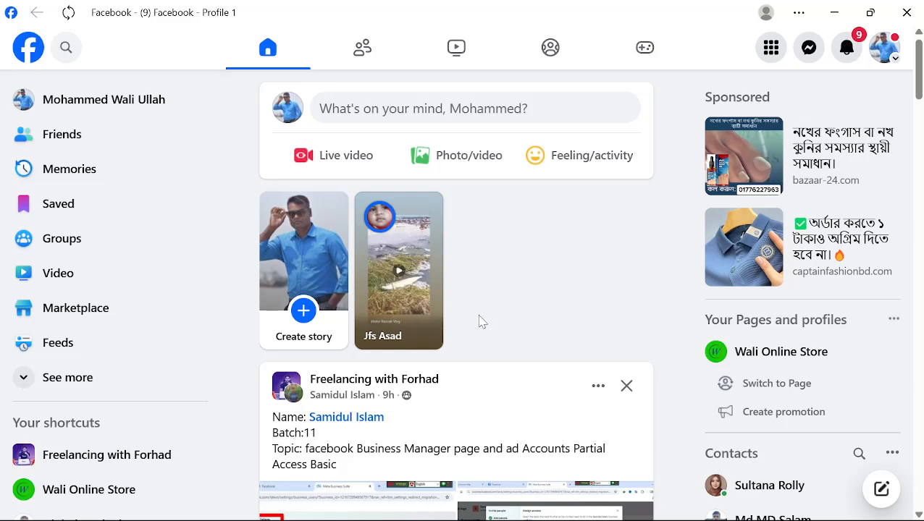
scroll(447, 295, "down", 3)
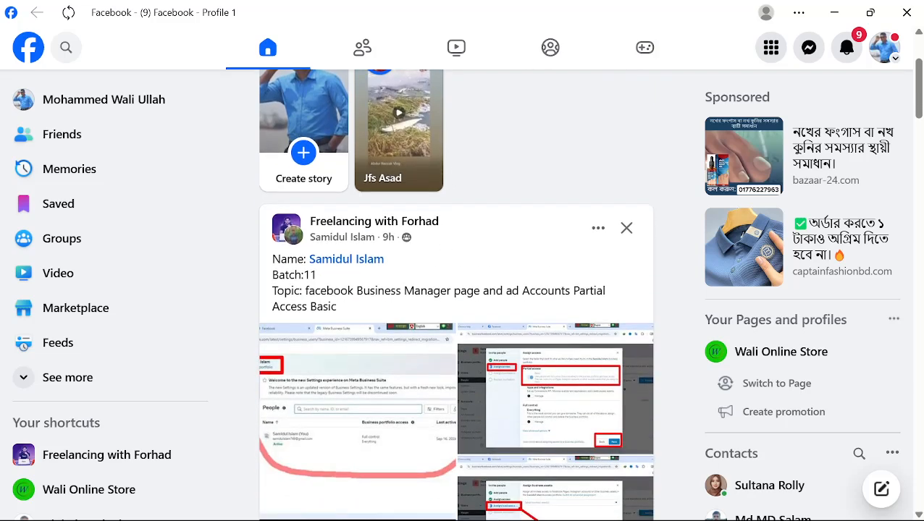
scroll(420, 310, "down", 5)
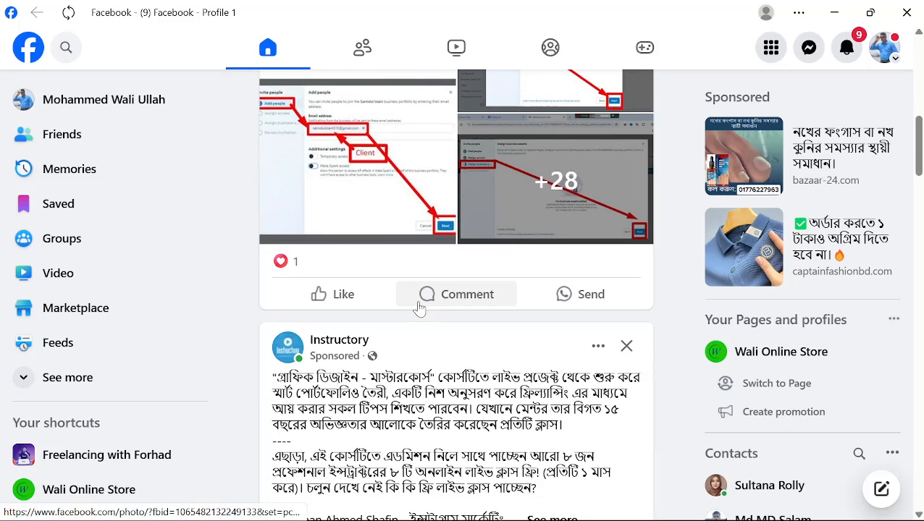
scroll(387, 321, "down", 3)
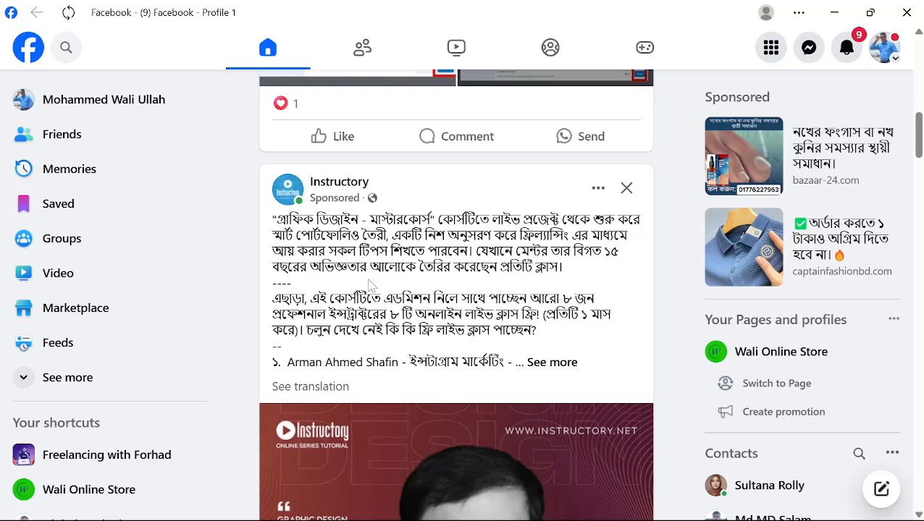
scroll(428, 321, "down", 2)
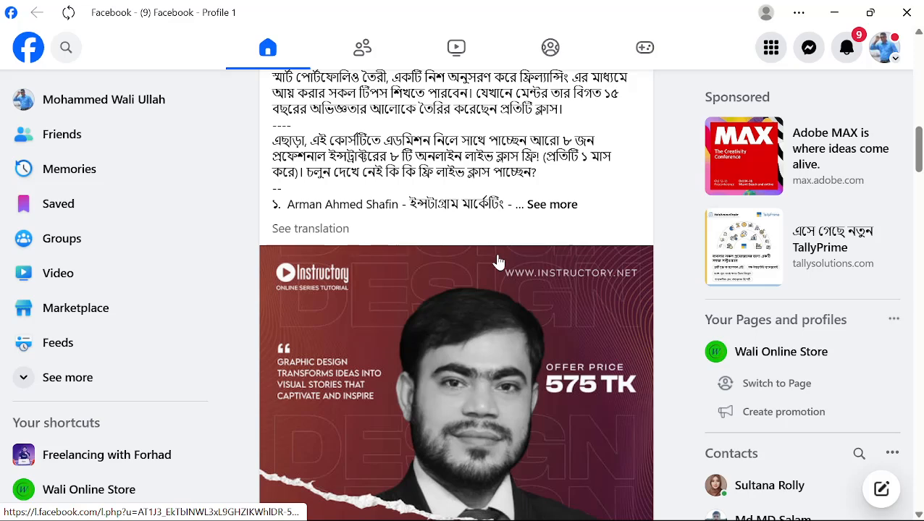
scroll(499, 268, "down", 2)
scroll(505, 276, "down", 2)
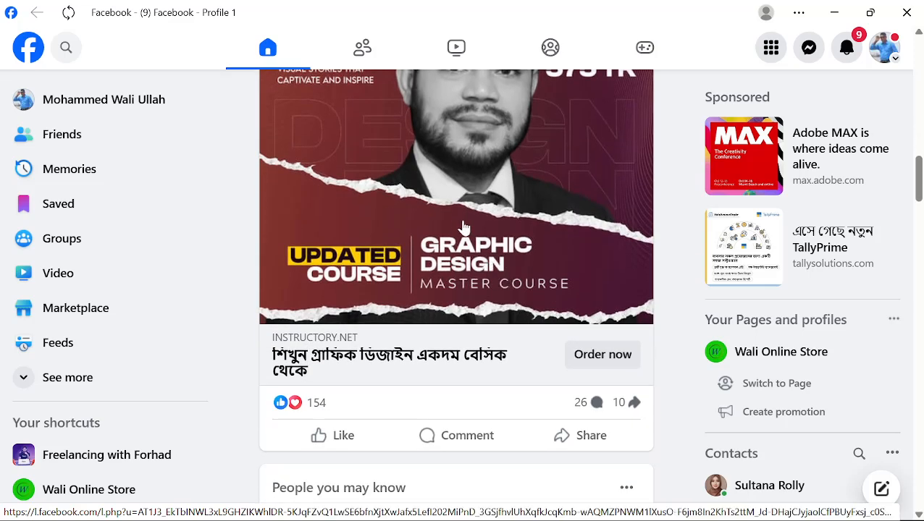
scroll(464, 228, "down", 2)
scroll(467, 230, "up", 5)
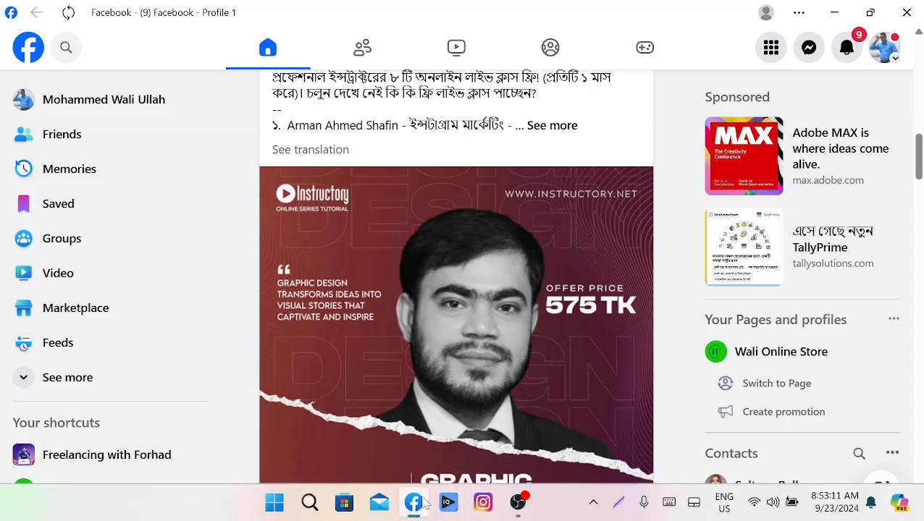
mouse_move(418, 501)
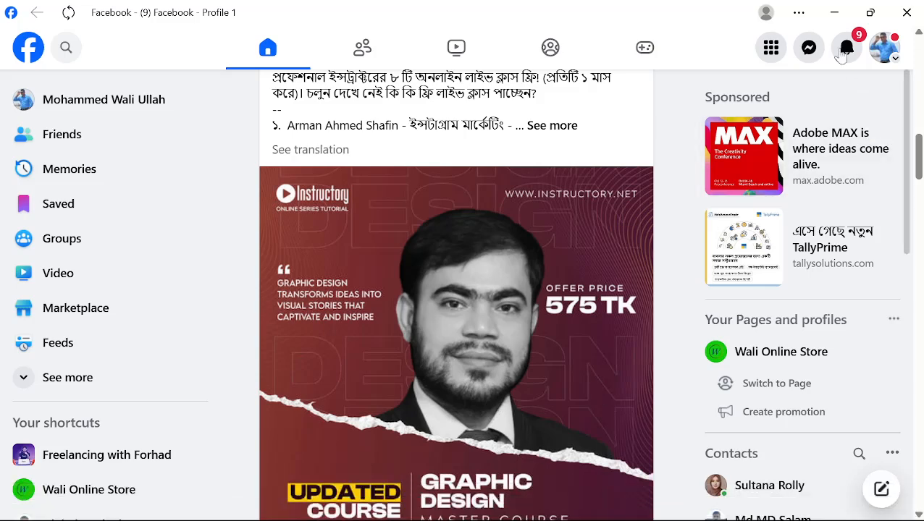
mouse_move(867, 14)
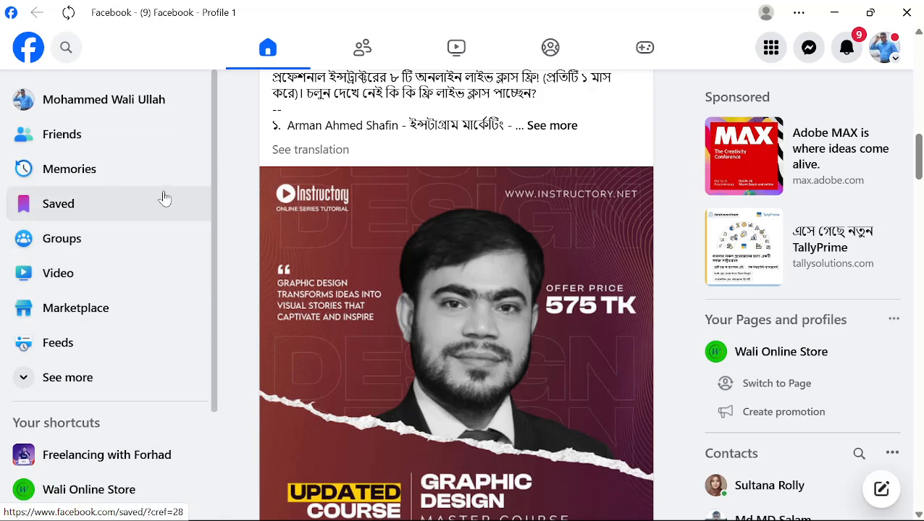
scroll(335, 231, "up", 3)
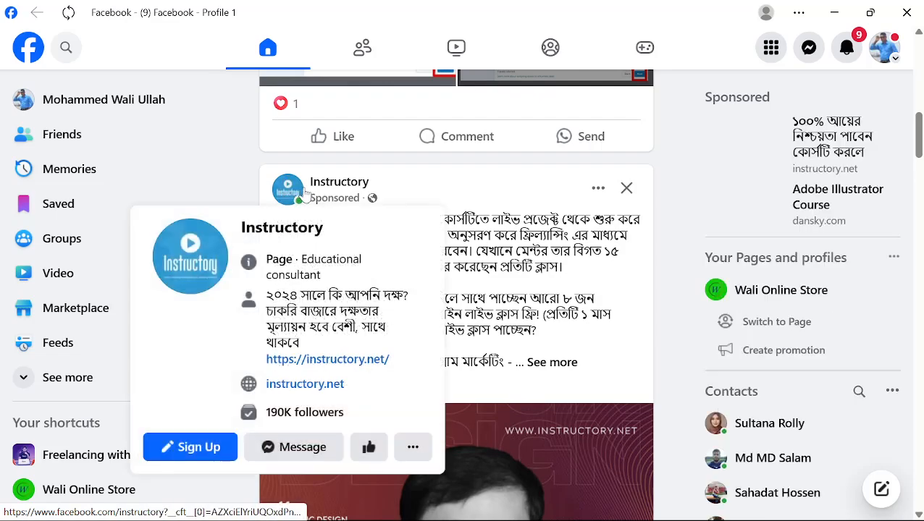
mouse_move(350, 194)
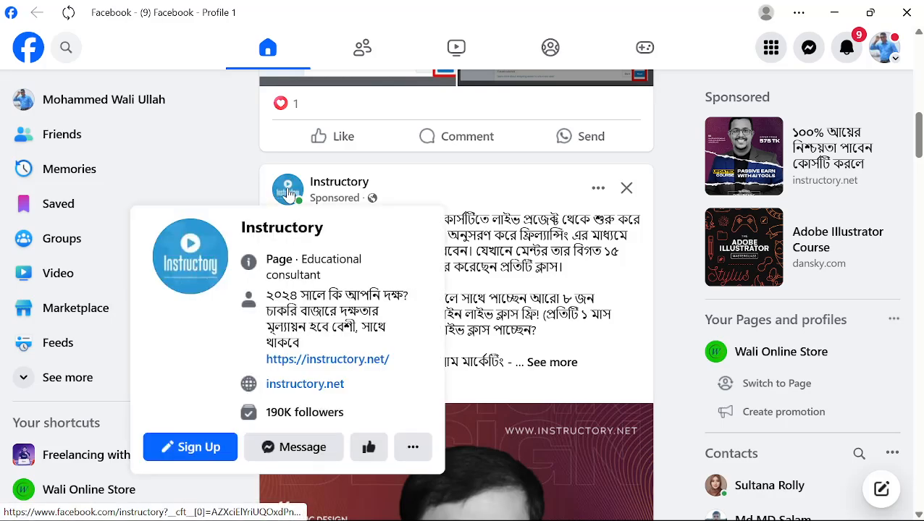
scroll(273, 192, "down", 1)
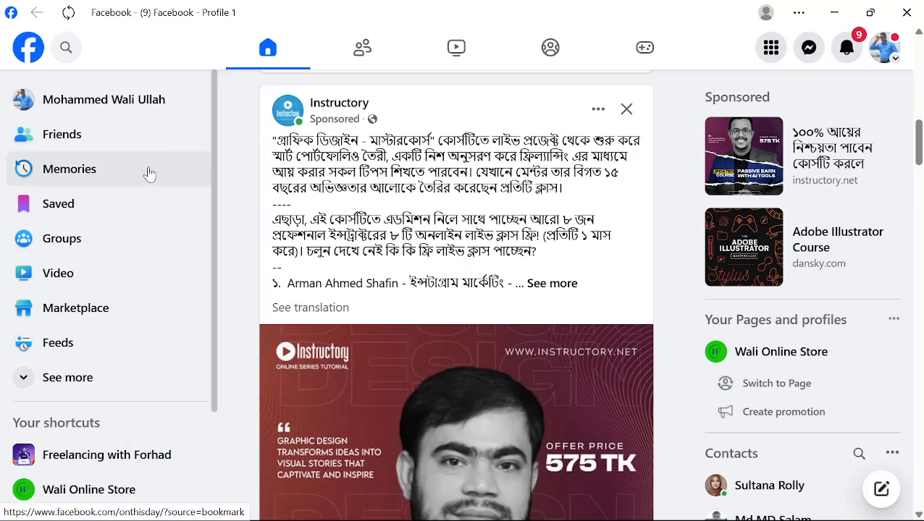
scroll(587, 174, "up", 10)
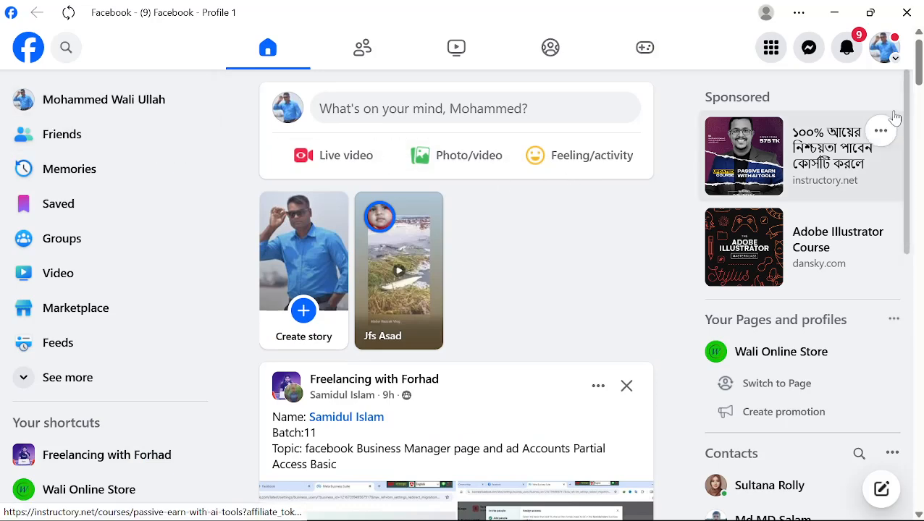
Go to the account's own profile page and scroll up to its cover photo
left_click(889, 48)
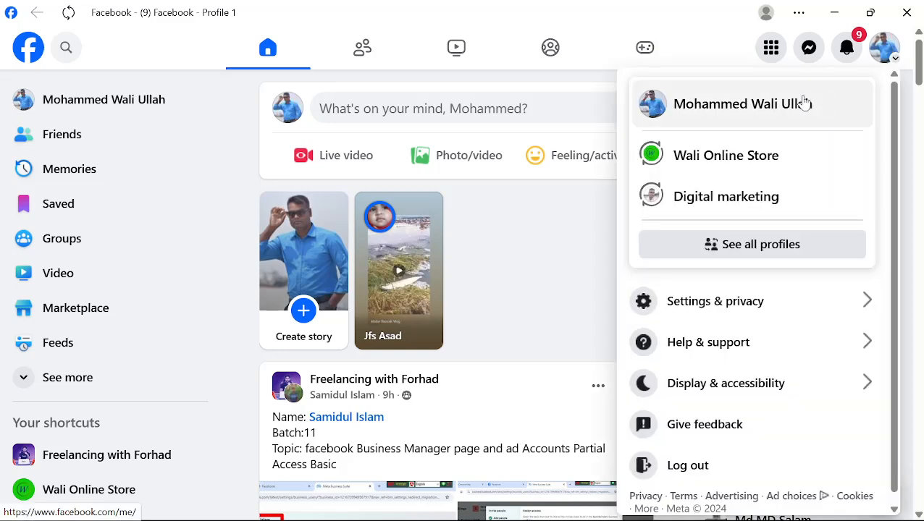
left_click(713, 104)
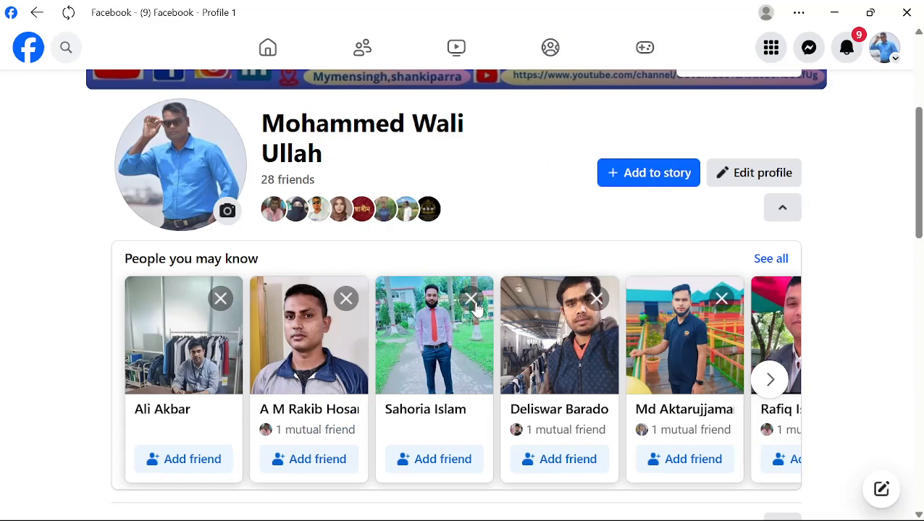
scroll(463, 221, "up", 3)
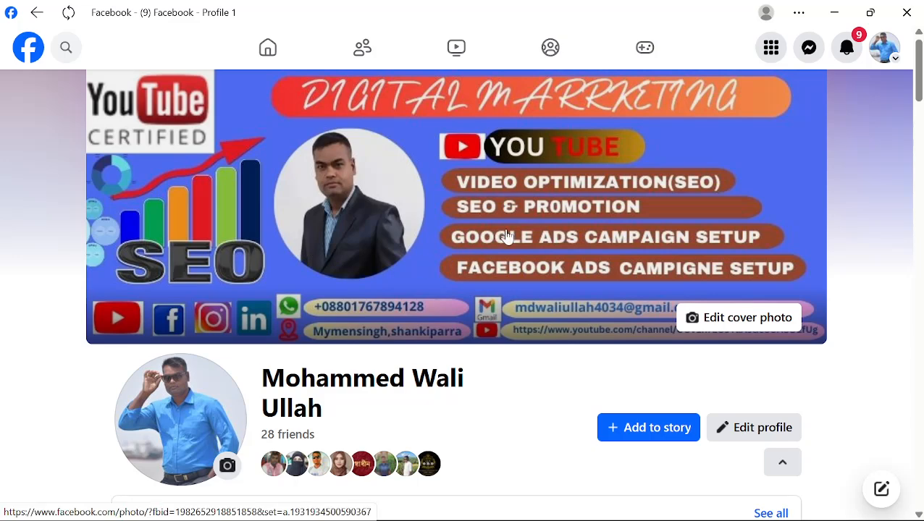
Open Pages from the Menu grid to list Wali Online Store and Digital marketing
left_click(768, 48)
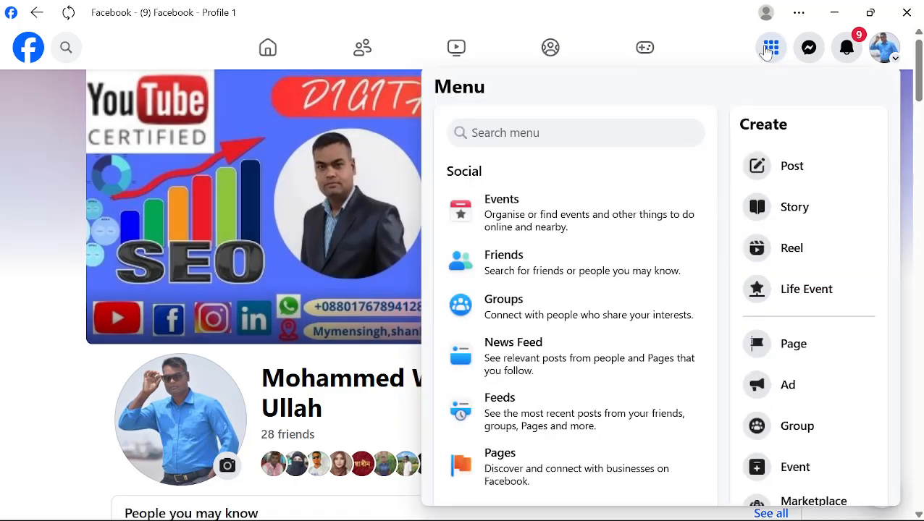
left_click(474, 462)
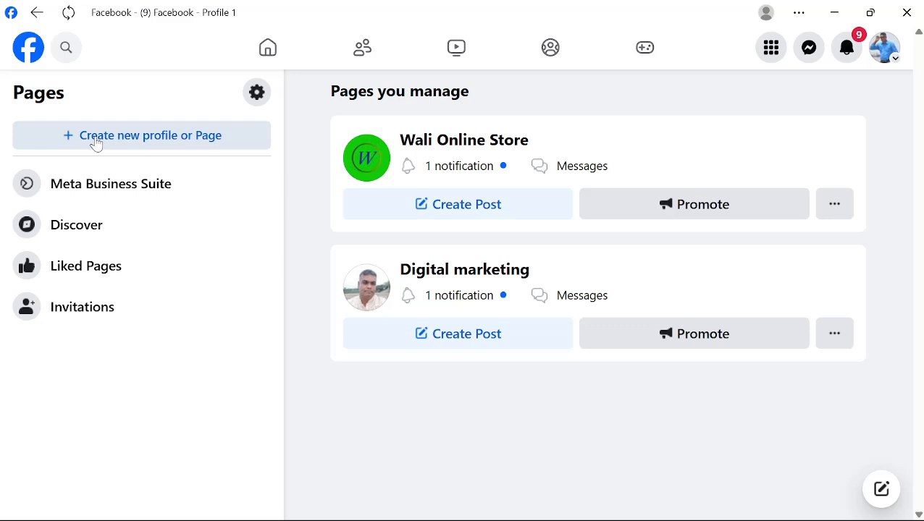
Return to the profile, then choose Page under the Menu's Create column
left_click(37, 13)
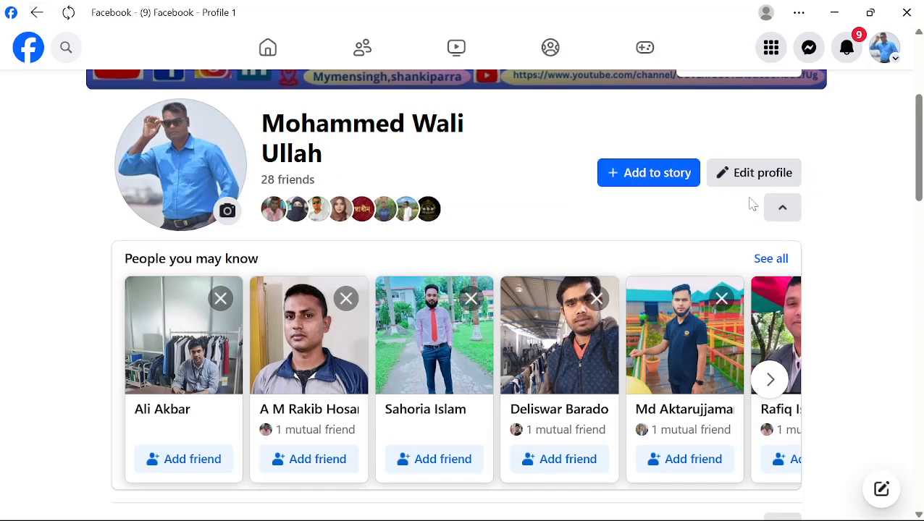
scroll(738, 296, "down", 2)
scroll(738, 296, "down", 3)
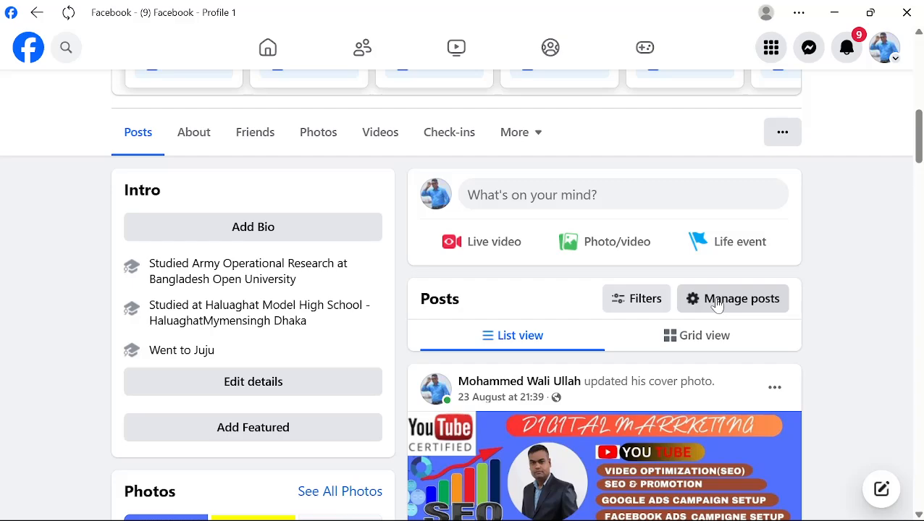
scroll(716, 309, "down", 3)
scroll(717, 310, "down", 1)
scroll(708, 310, "up", 7)
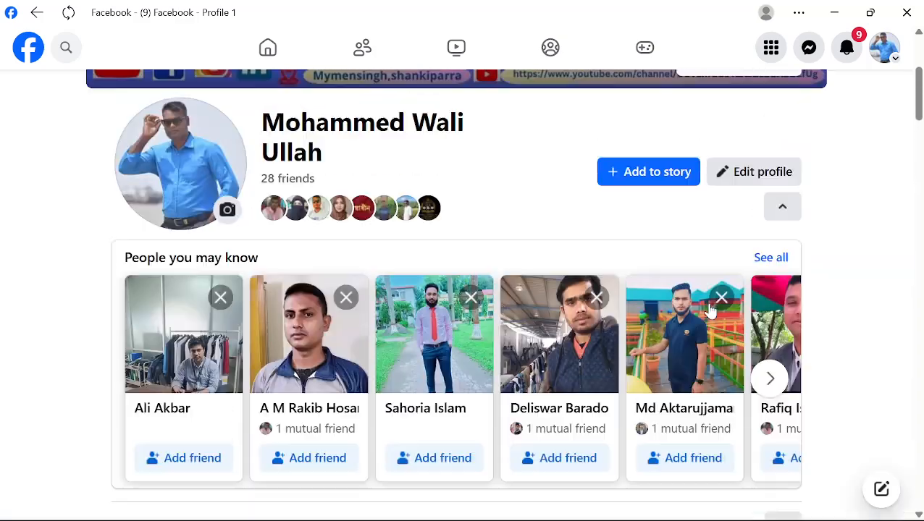
scroll(724, 188, "up", 3)
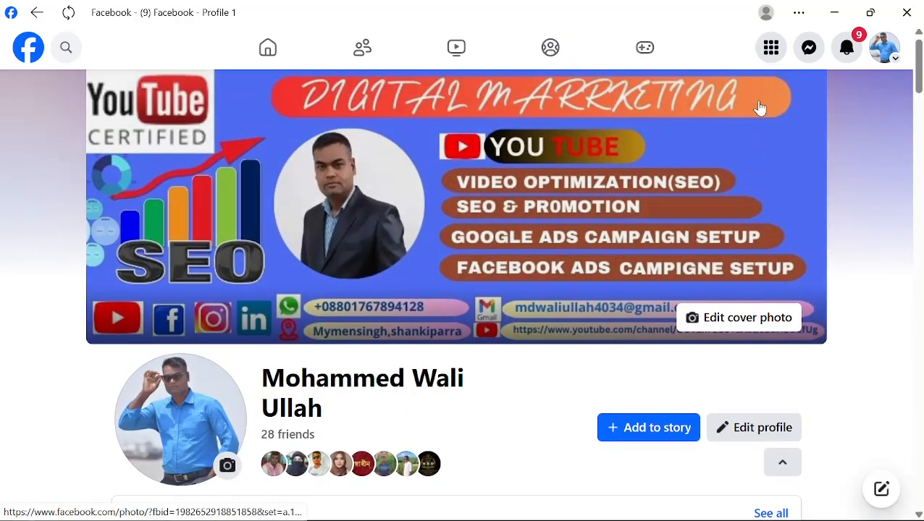
left_click(771, 55)
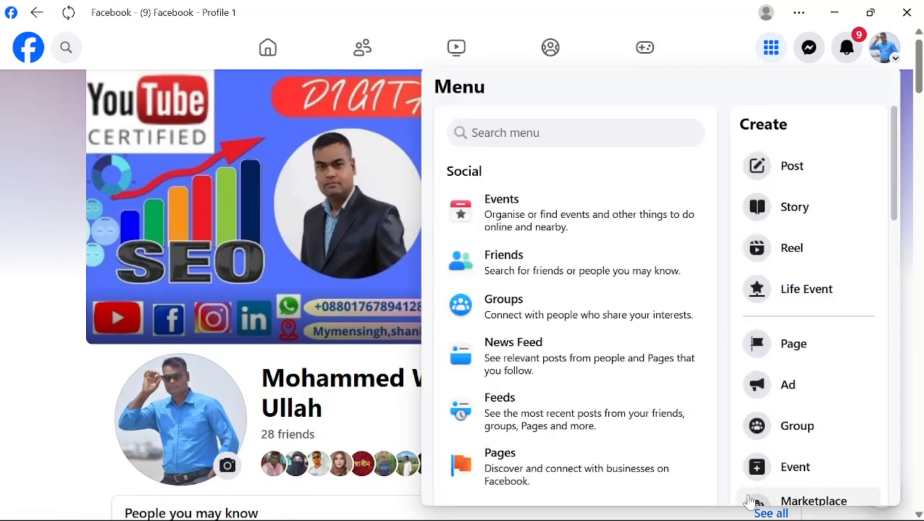
scroll(787, 474, "down", 2)
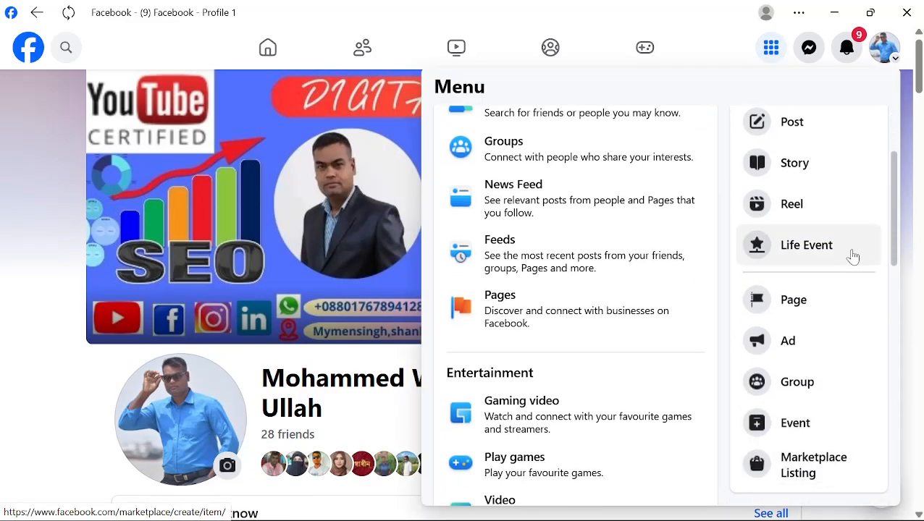
left_click(796, 303)
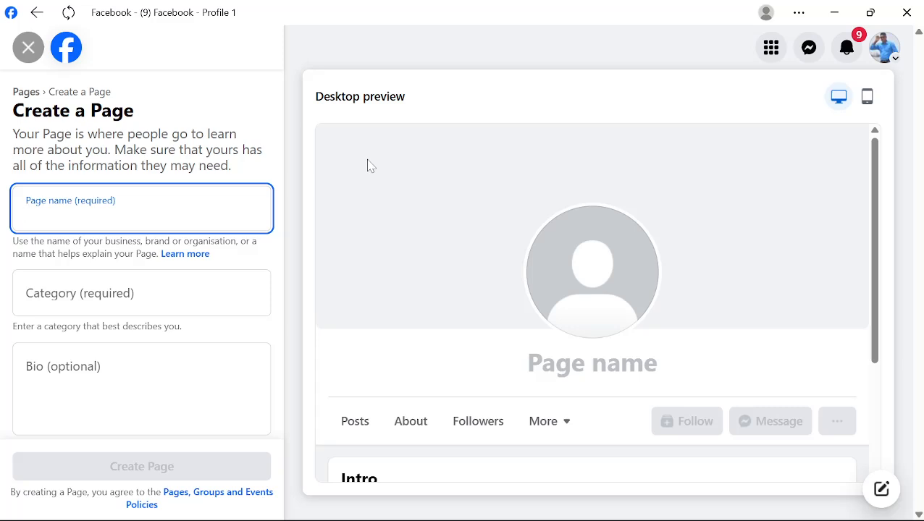
Enter 'seo expert in BD' as the new Page name
type("s")
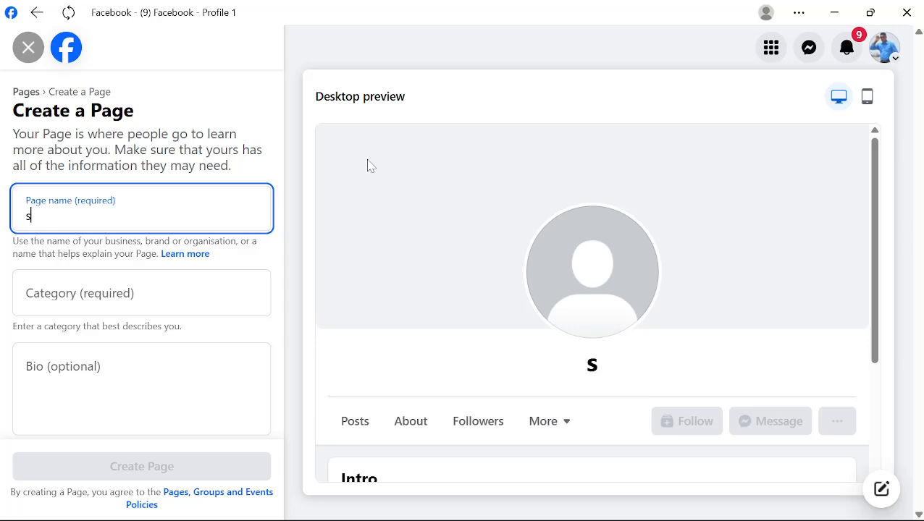
type("eo")
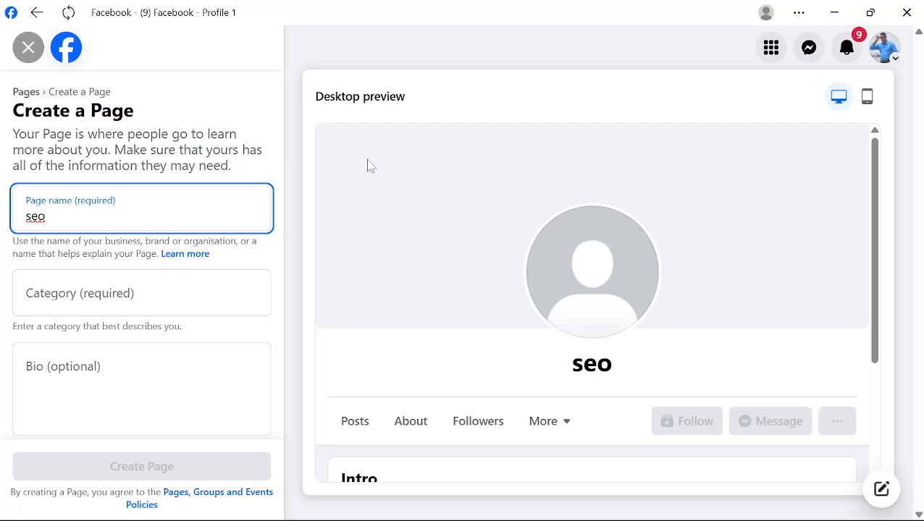
type("ex")
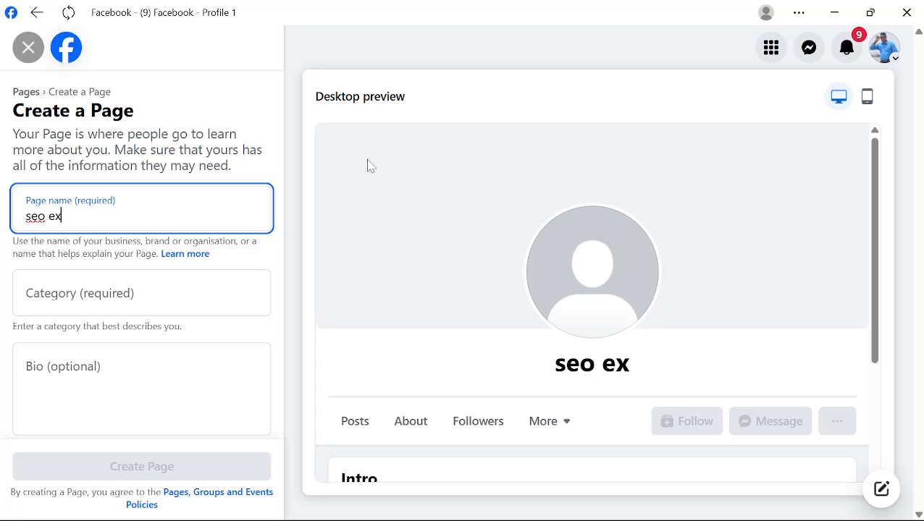
type("per")
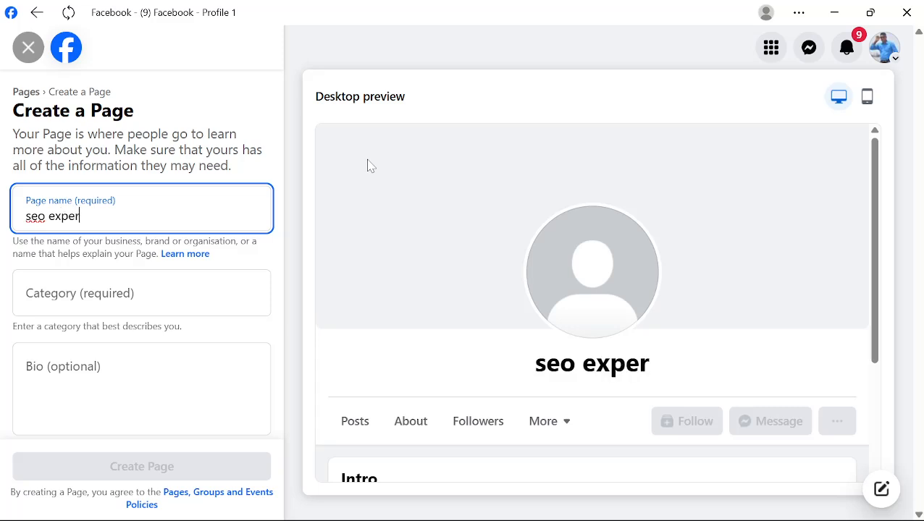
type("t ")
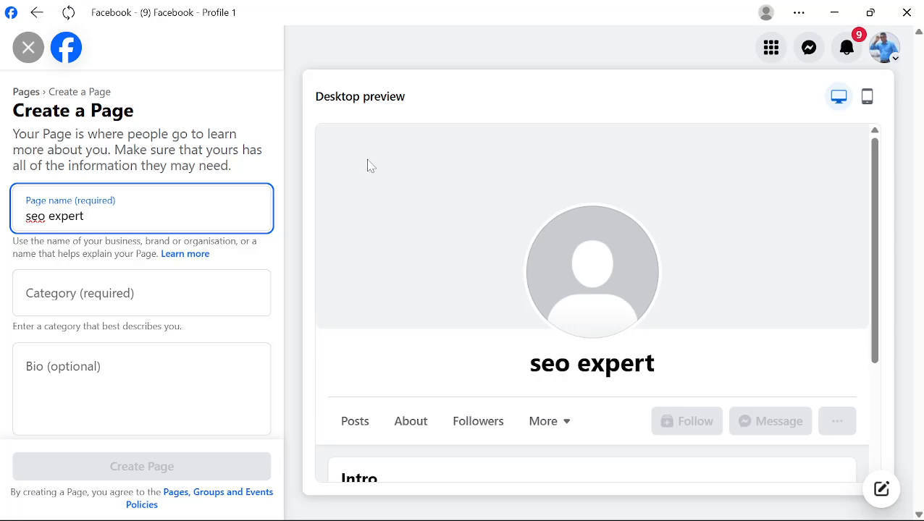
type("i")
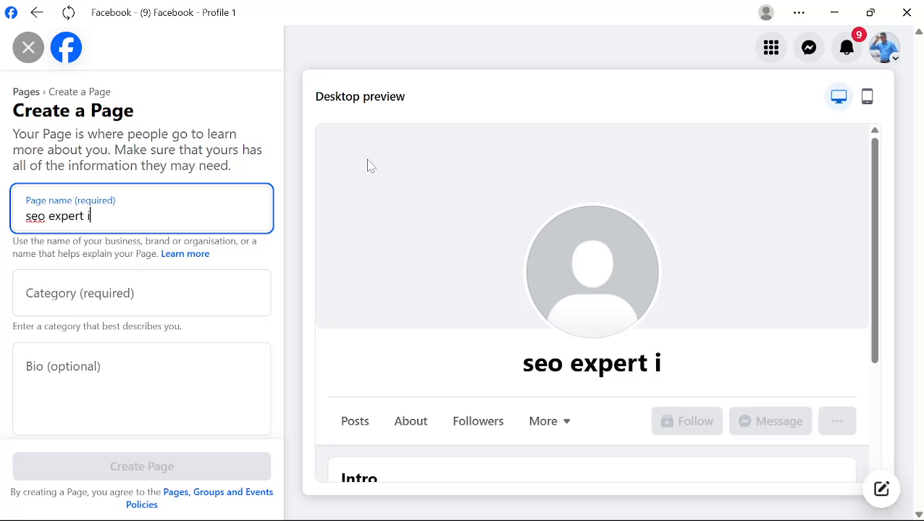
type("n bd")
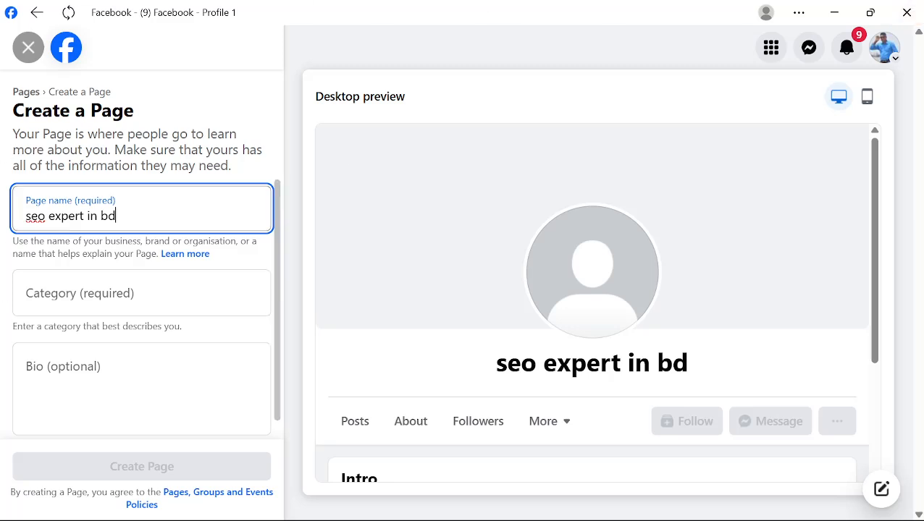
key("BackSpace")
key("BackSpace")
key("BackSpace")
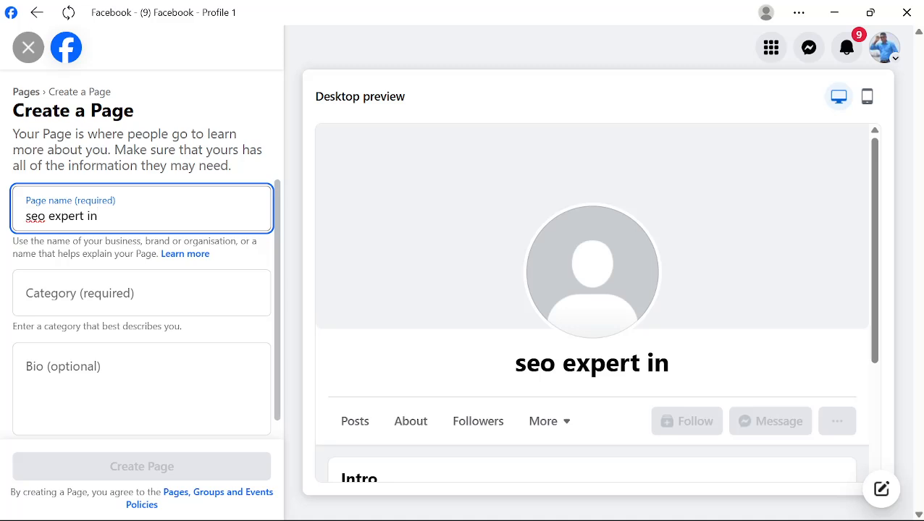
type("BD")
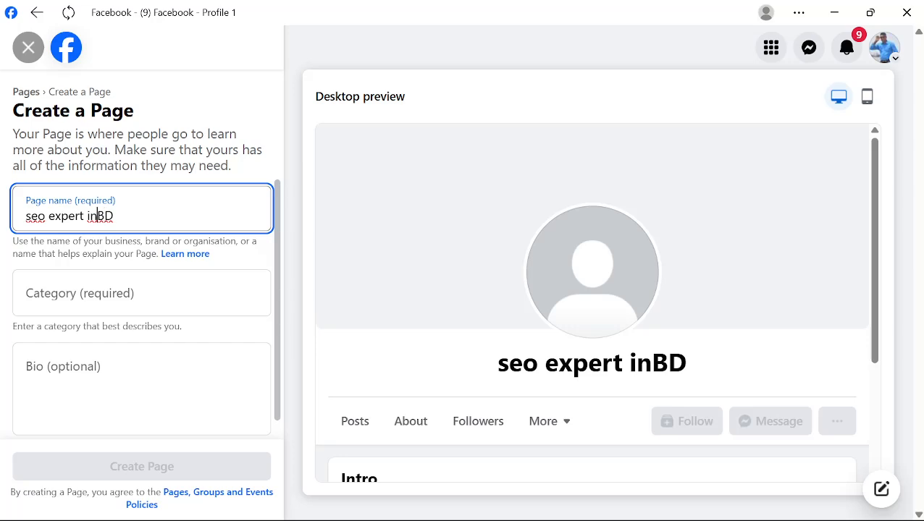
Capitalise the Page name so it reads 'Seo Expert In BD'
key("Left")
key("Left")
key("Left")
key("Left")
key("Left")
key("Left")
key("Left")
key("Left")
key("Left")
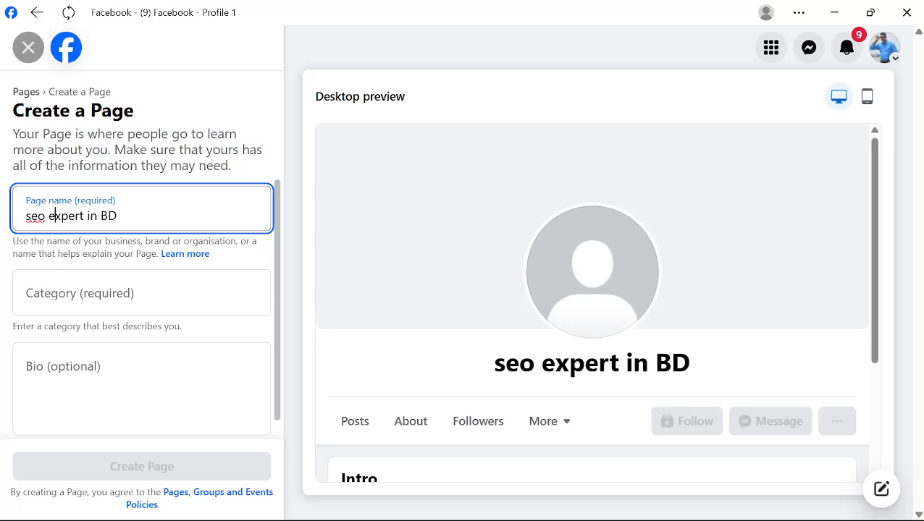
key("Left")
key("Left")
key("Left")
key("Left")
key("BackSpace")
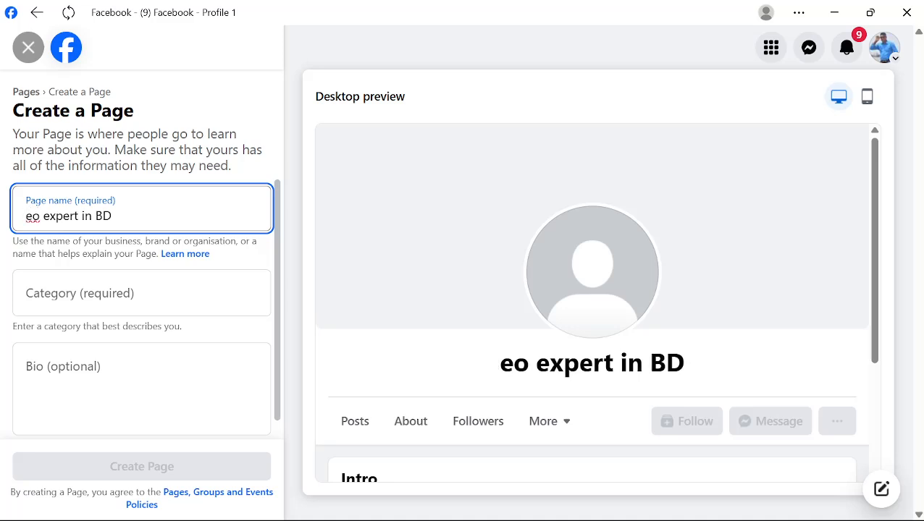
type("S")
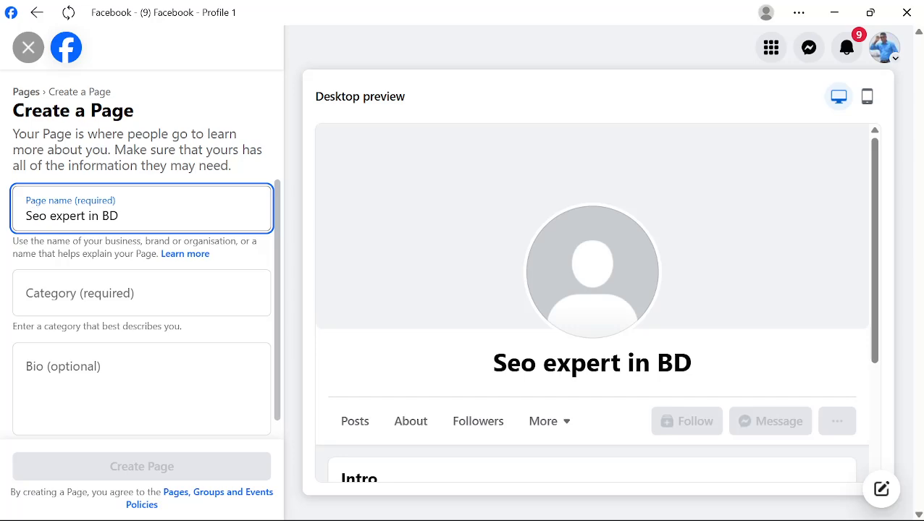
key("Right")
key("Right")
key("Right")
key("BackSpace")
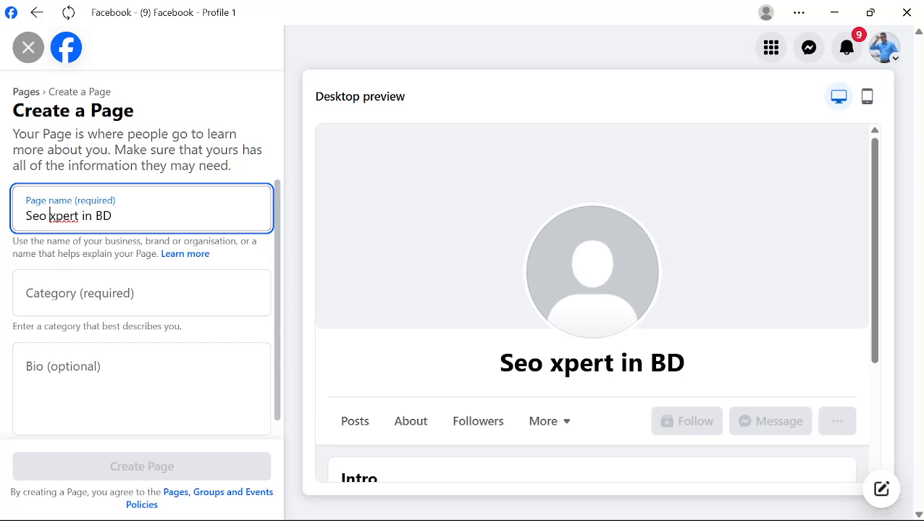
type("E")
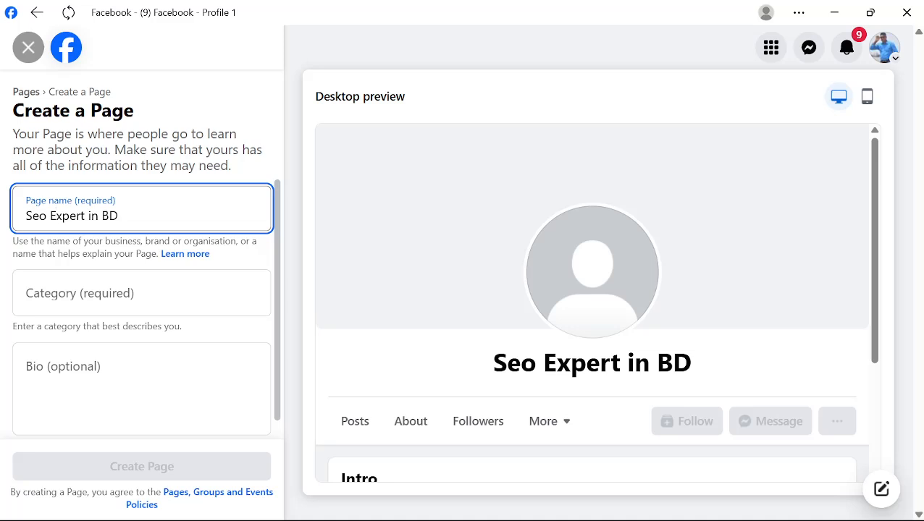
key("Right")
key("Right")
key("Right")
key("Right")
key("Right")
key("Right")
key("Right")
key("BackSpace")
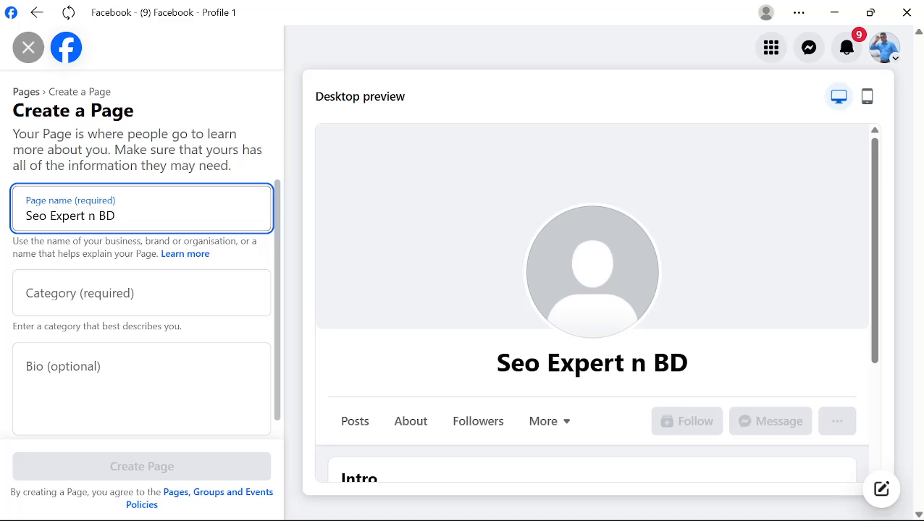
type("I")
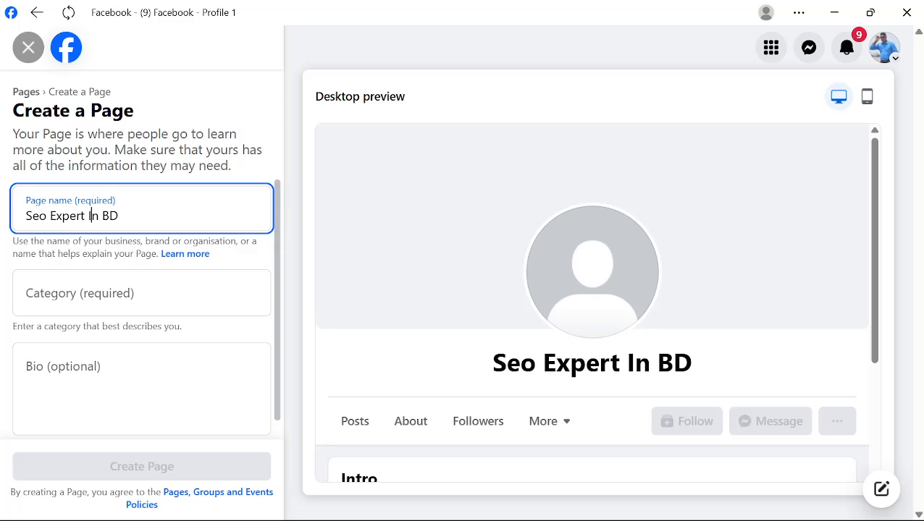
left_click(122, 294)
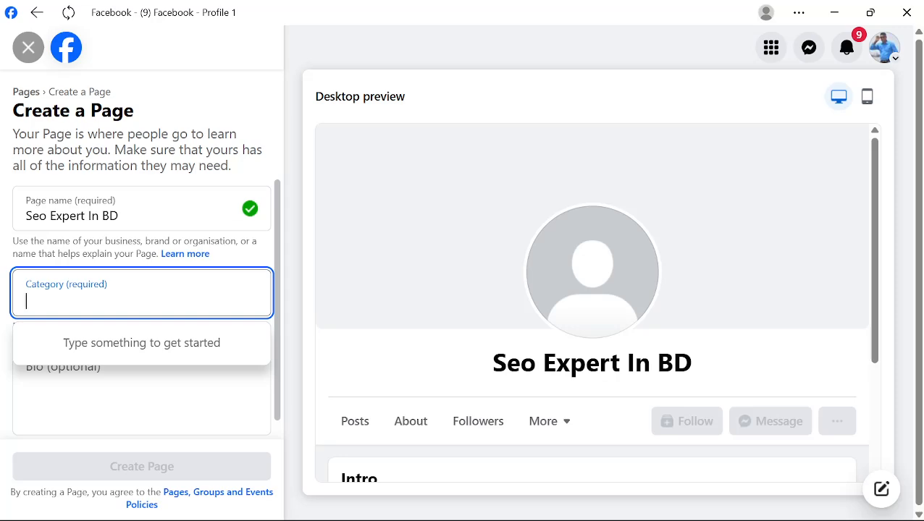
Search 'DI' and select Digital creator as the Page category
type("DI")
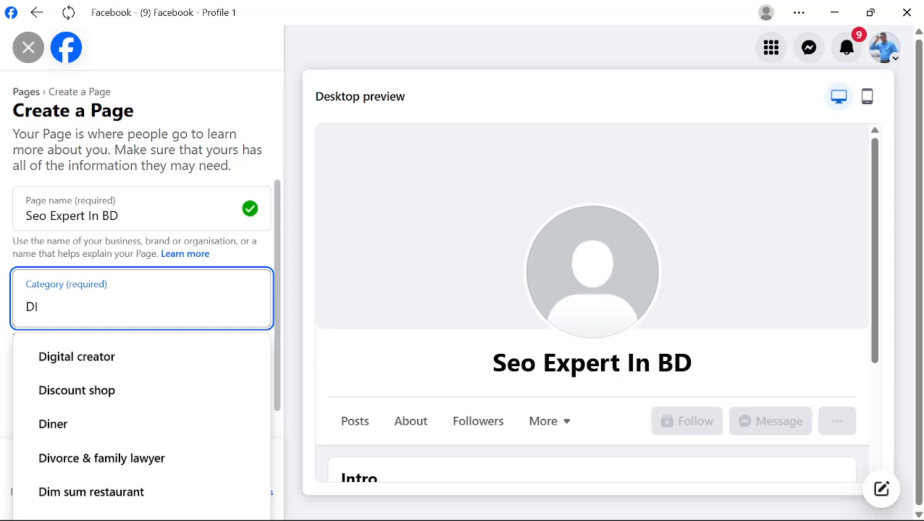
left_click(83, 363)
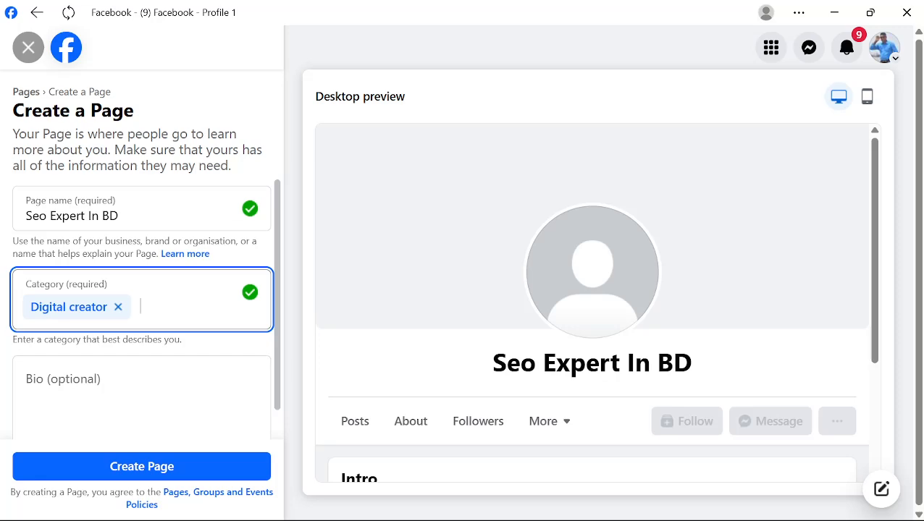
type("Di")
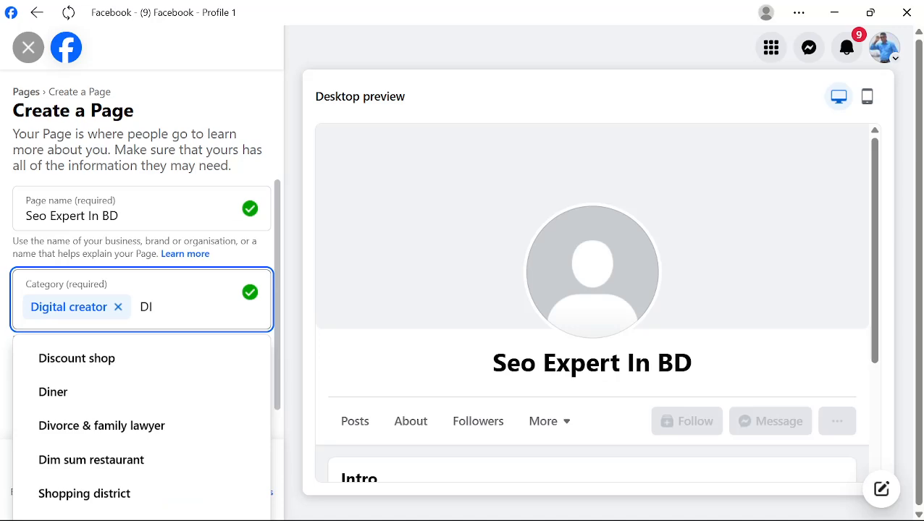
Search for 'Digital marketing' as a second category, correcting typos along the way
type("T")
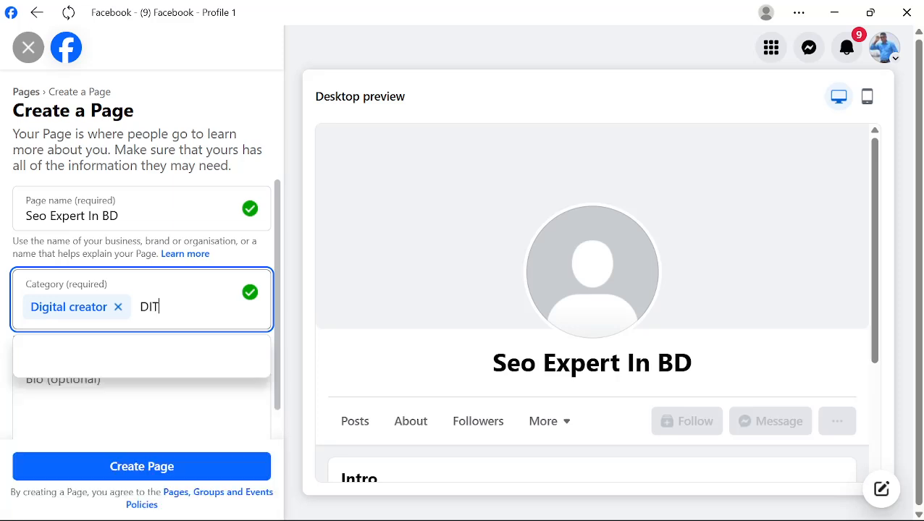
type("AL")
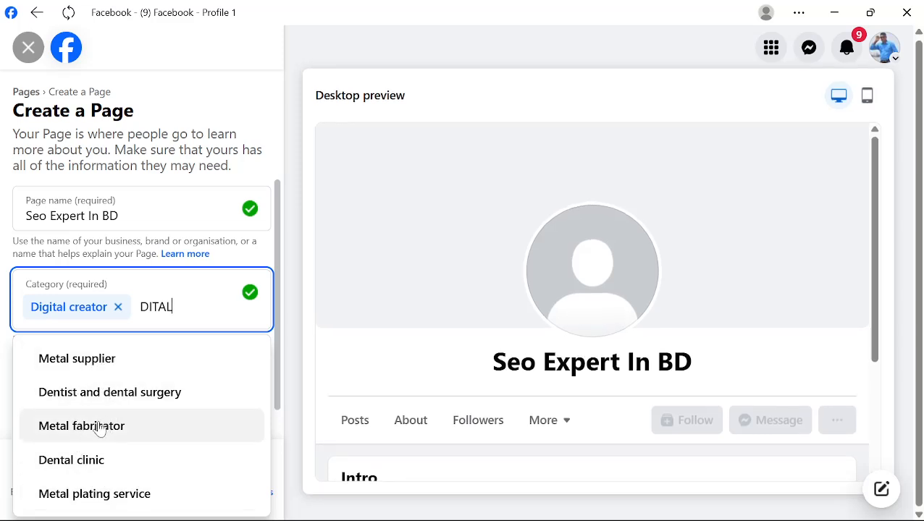
type("M")
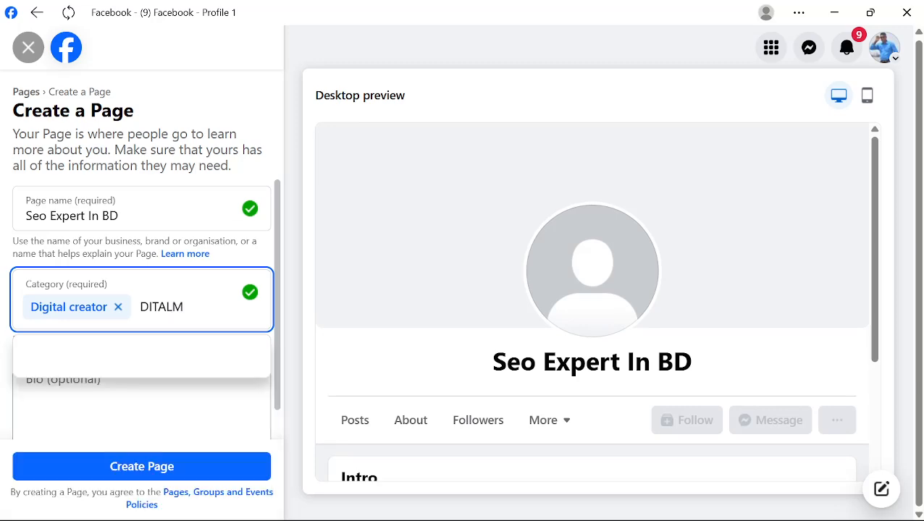
key("BackSpace")
key("BackSpace")
key("BackSpace")
key("BackSpace")
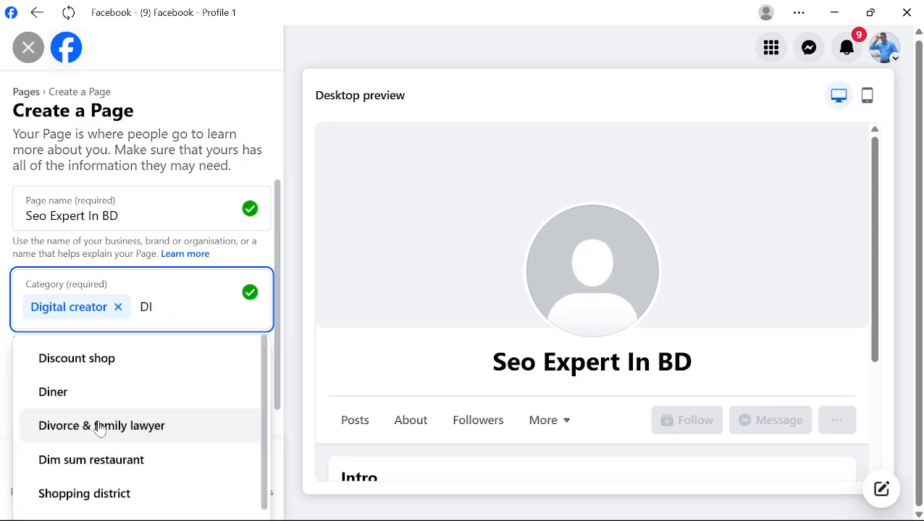
key("BackSpace")
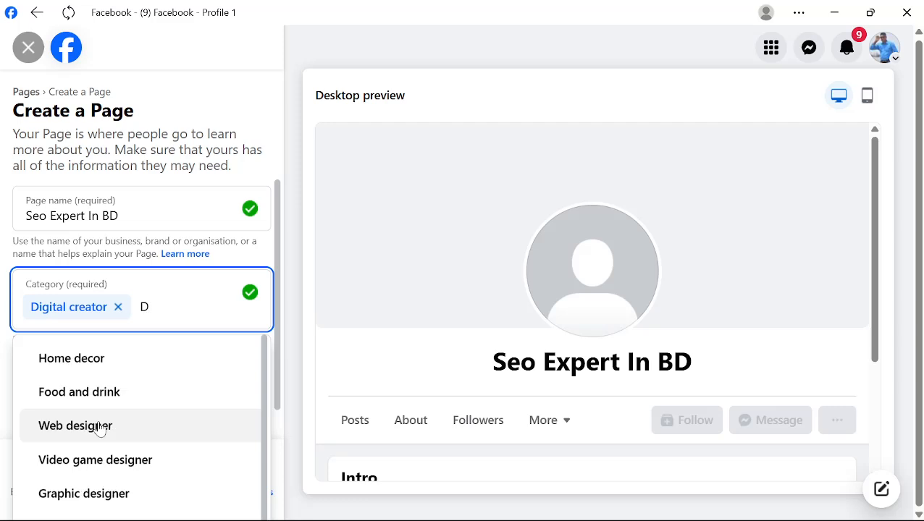
type("igit")
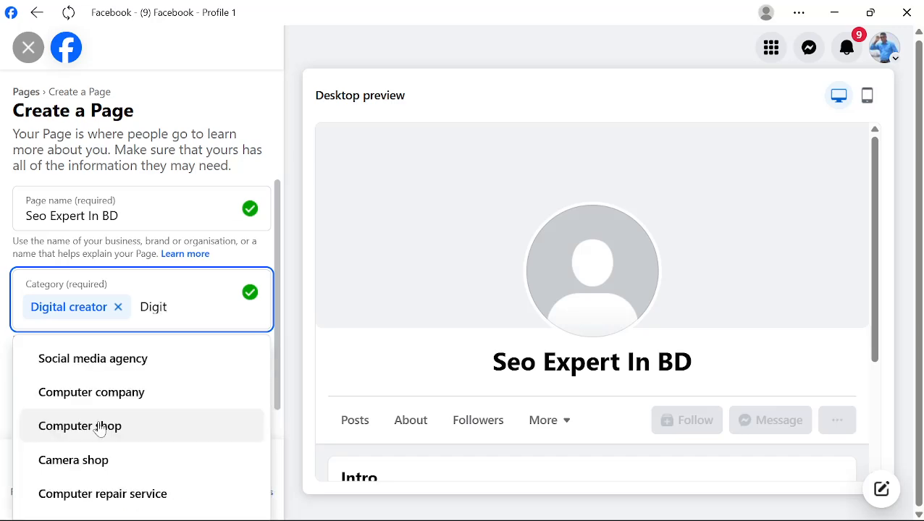
type("al")
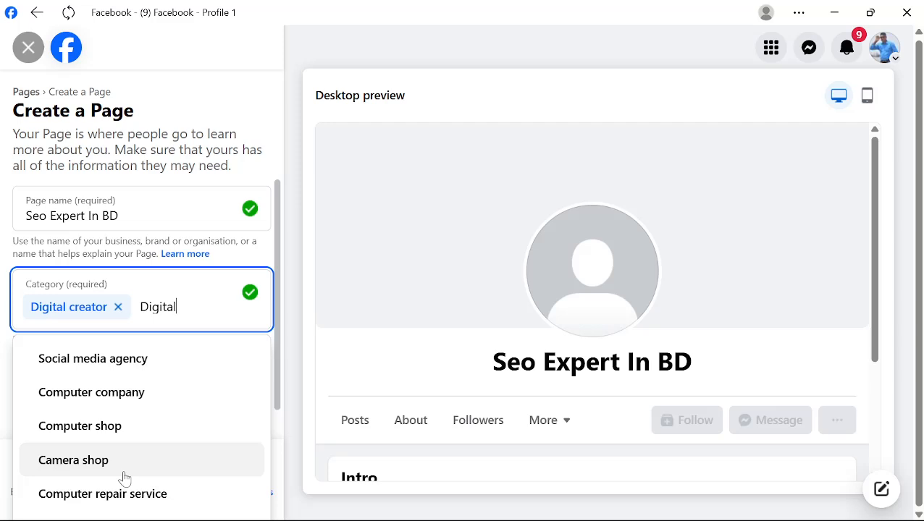
type("m")
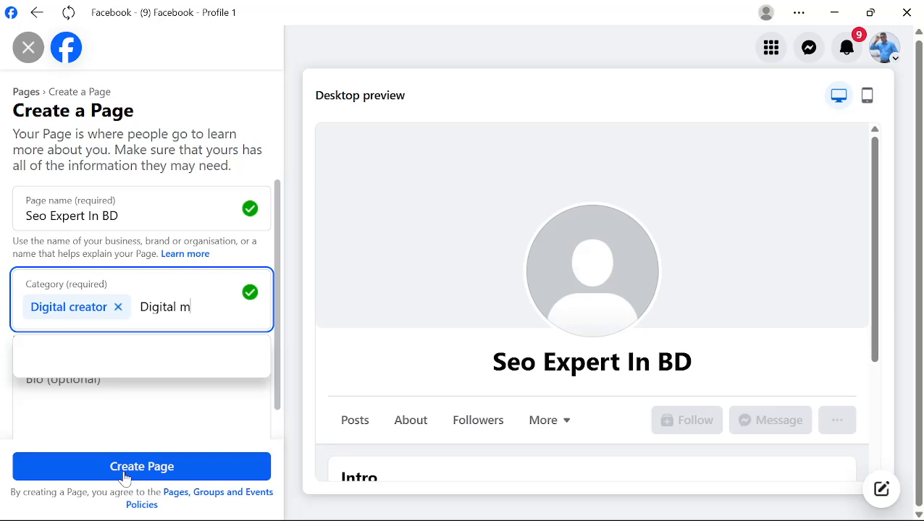
type("ar")
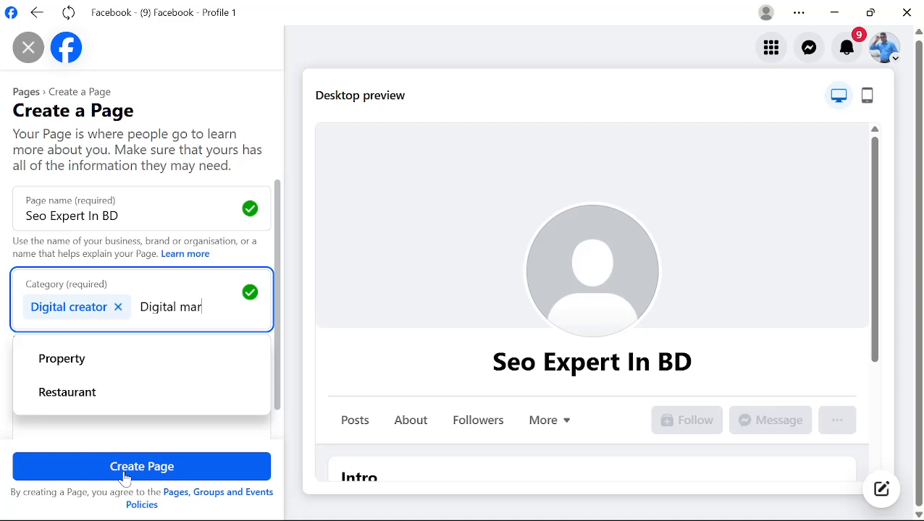
type("keter")
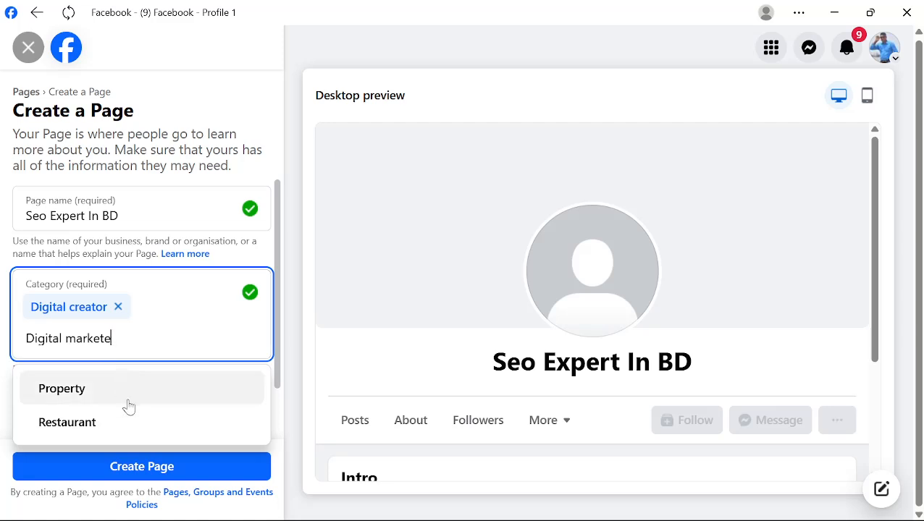
key("BackSpace")
type("in")
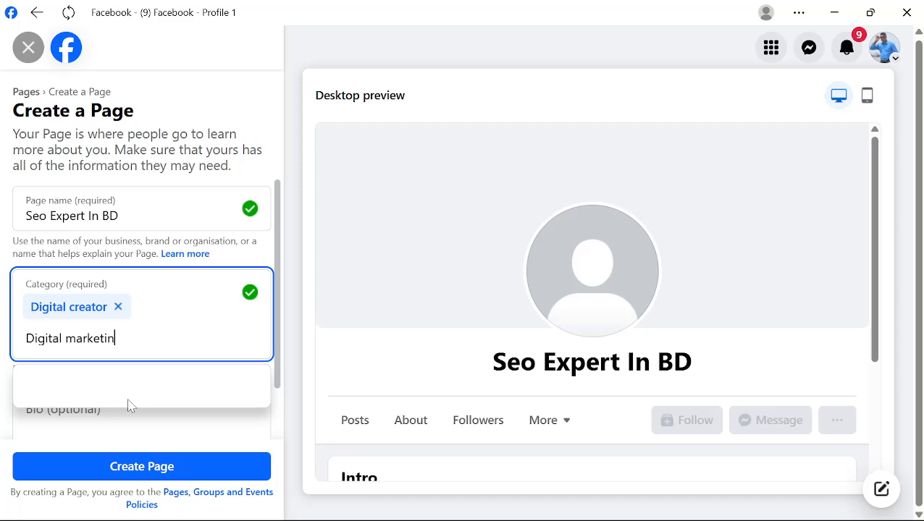
type("g")
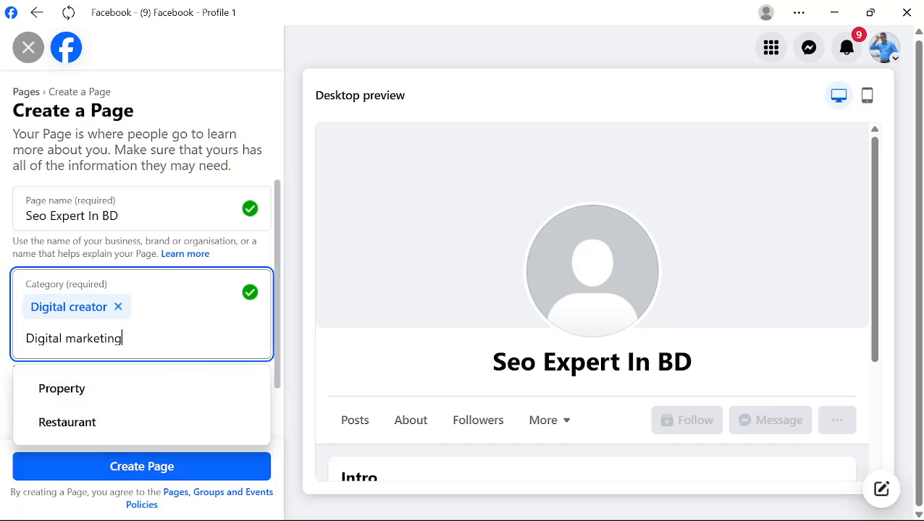
Select and delete the unmatched 'Digital marketing' category text
scroll(144, 326, "down", 1)
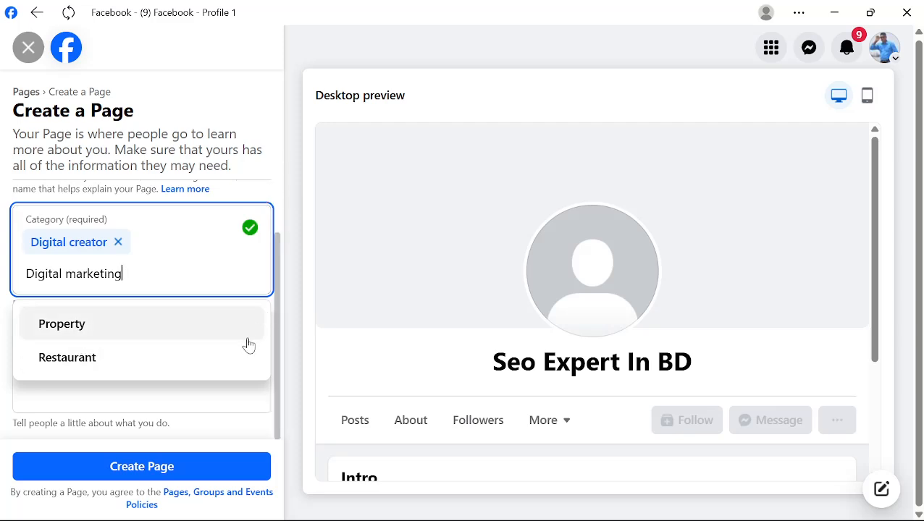
left_click(2, 337)
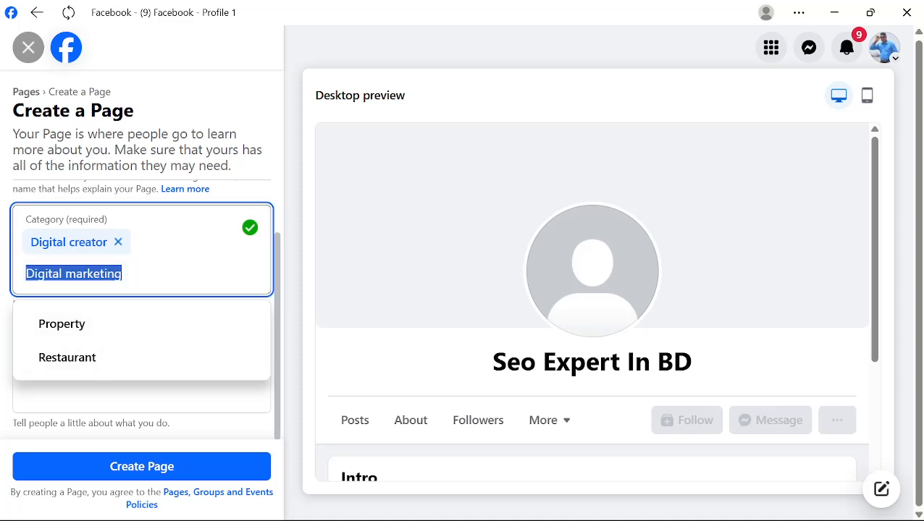
key("BackSpace")
key("BackSpace")
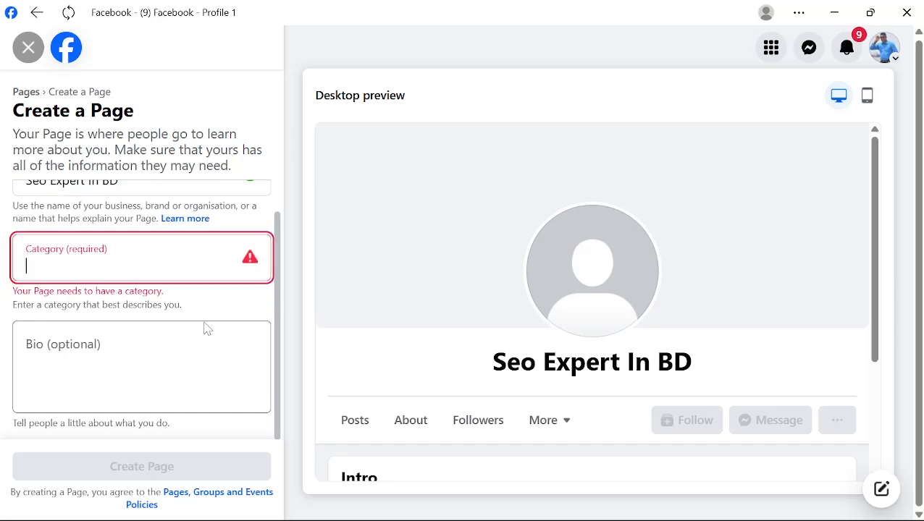
Search 'Di' again and pick Digital creator as the sole Page category
type("d")
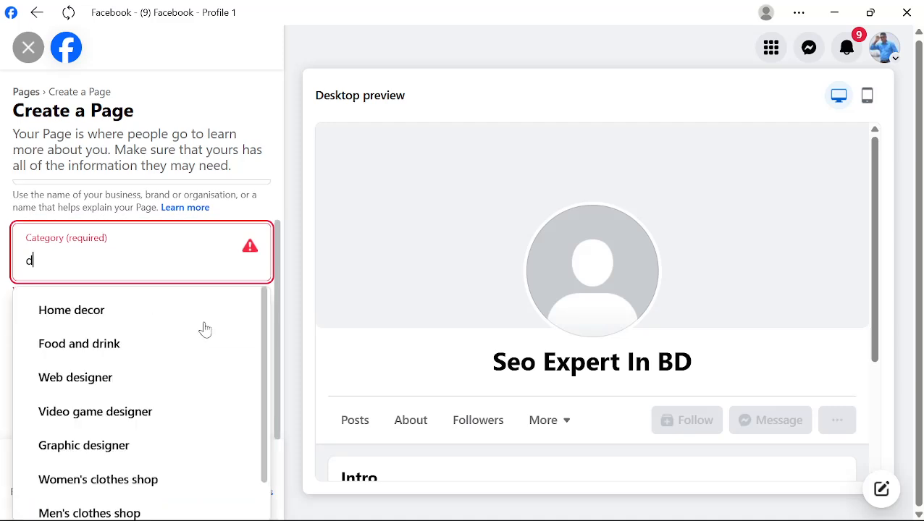
key("BackSpace")
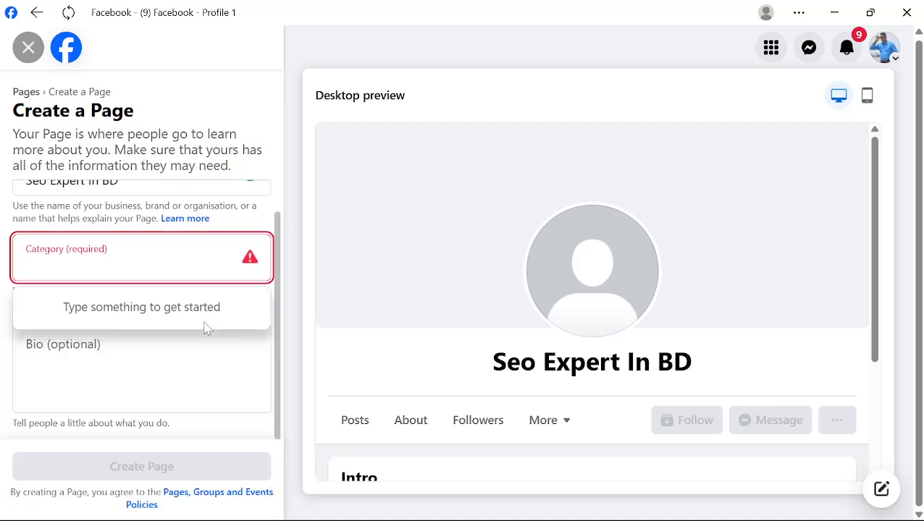
type("Di")
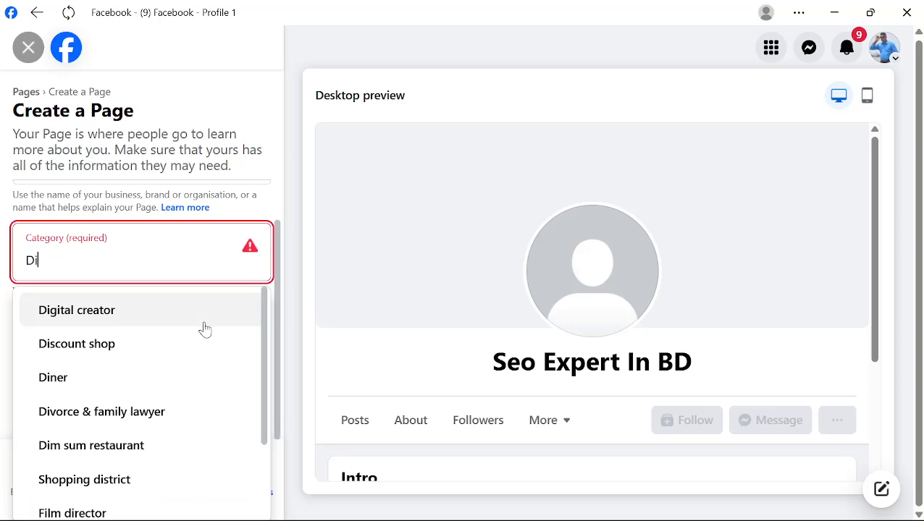
left_click(79, 325)
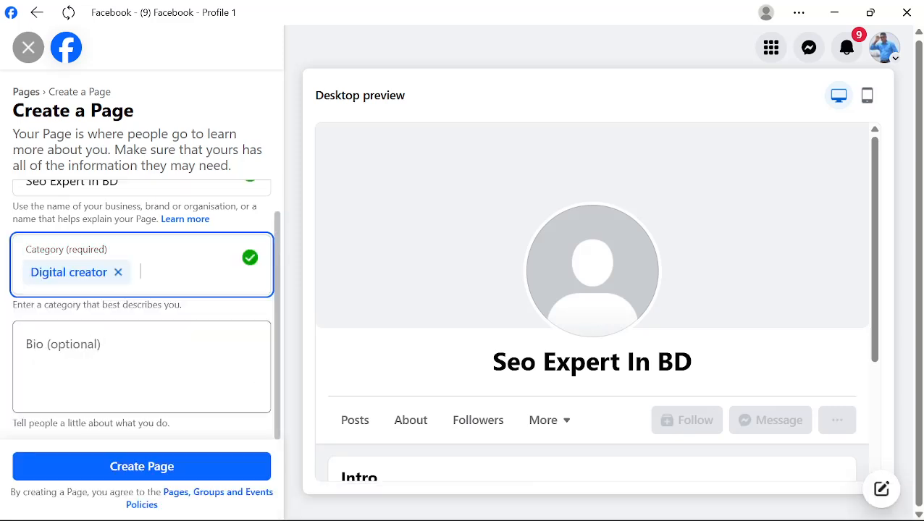
left_click(94, 358)
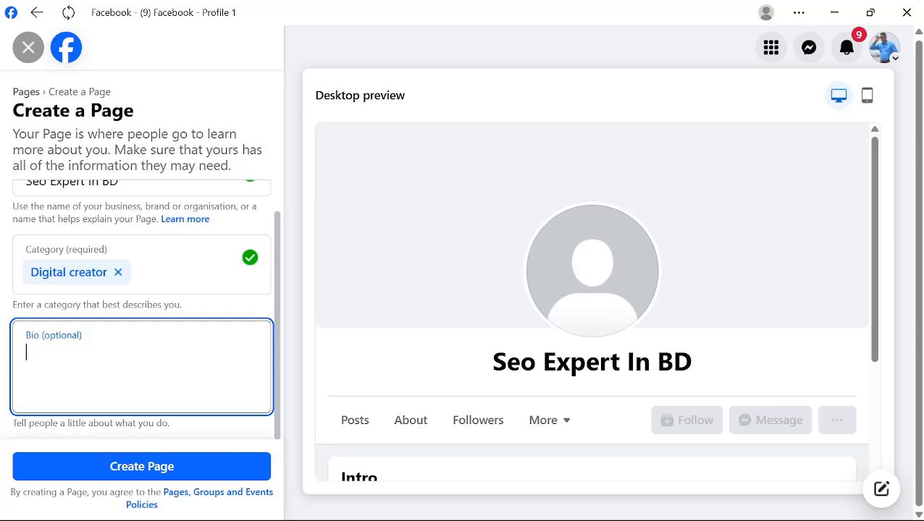
Write the bio 'Mission is one day I will a toprated', replacing the all-caps start
type("M")
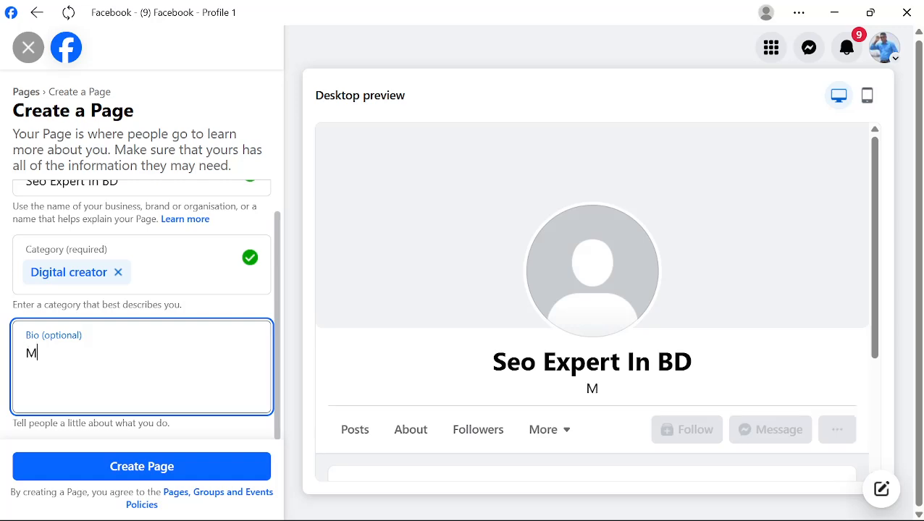
type("Y MISS")
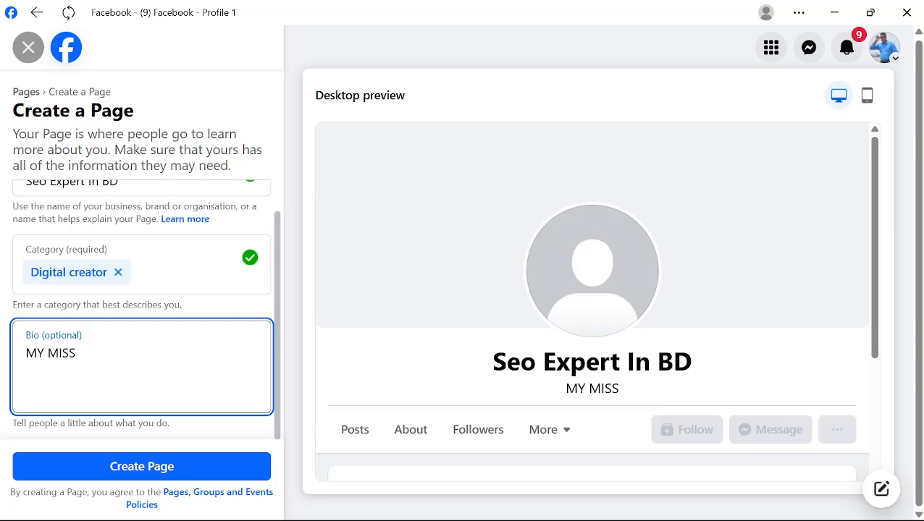
type("ION")
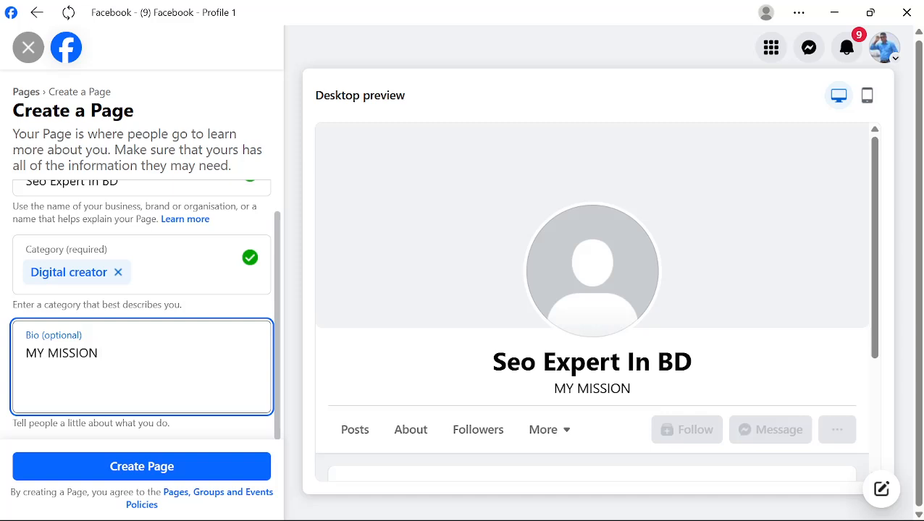
key("BackSpace")
key("BackSpace")
key("BackSpace")
key("BackSpace")
key("BackSpace")
key("BackSpace")
key("BackSpace")
key("BackSpace")
key("BackSpace")
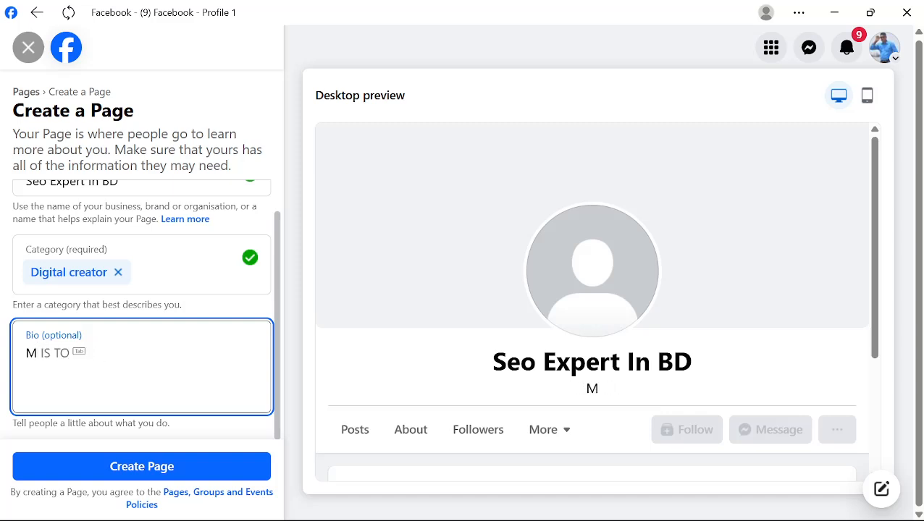
type("i")
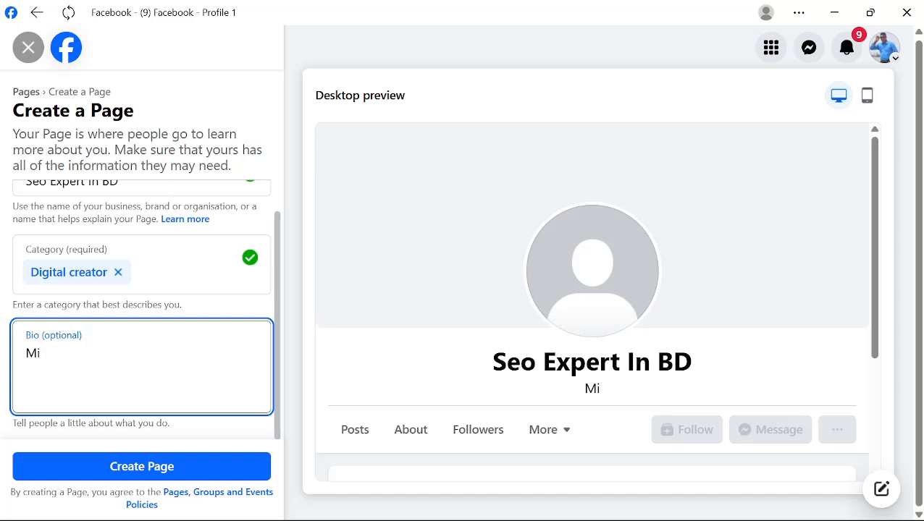
type("si")
key("BackSpace")
type("sion ")
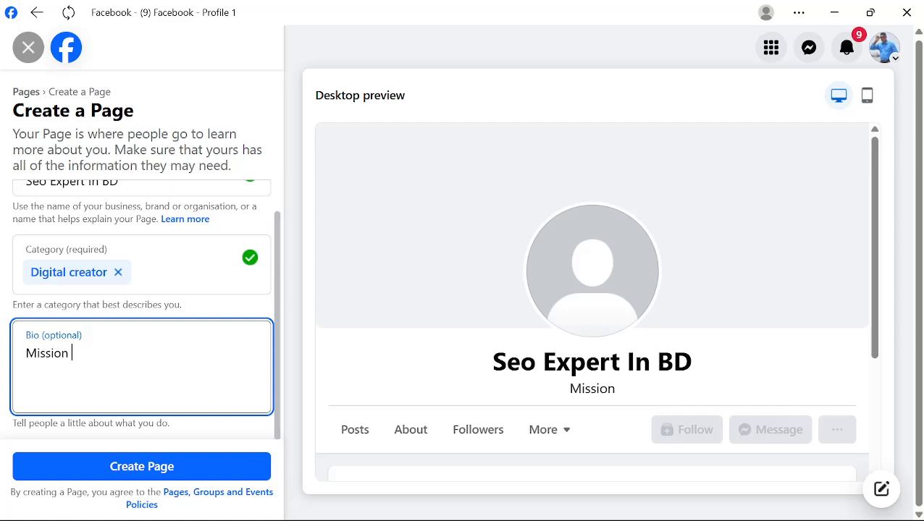
type("is")
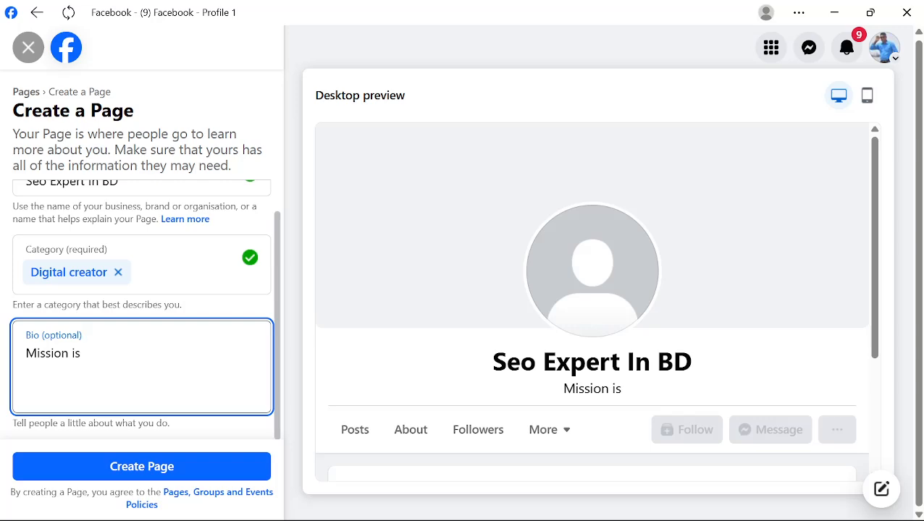
type(" o")
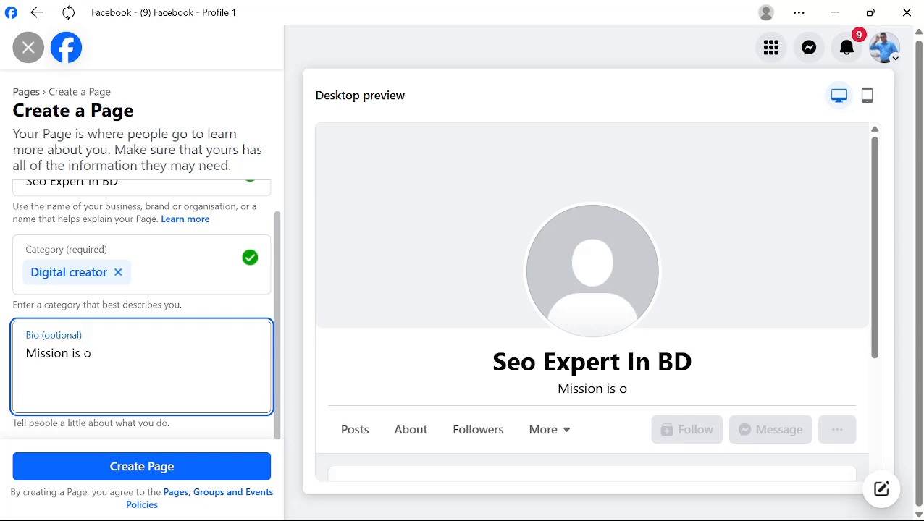
type("ne ")
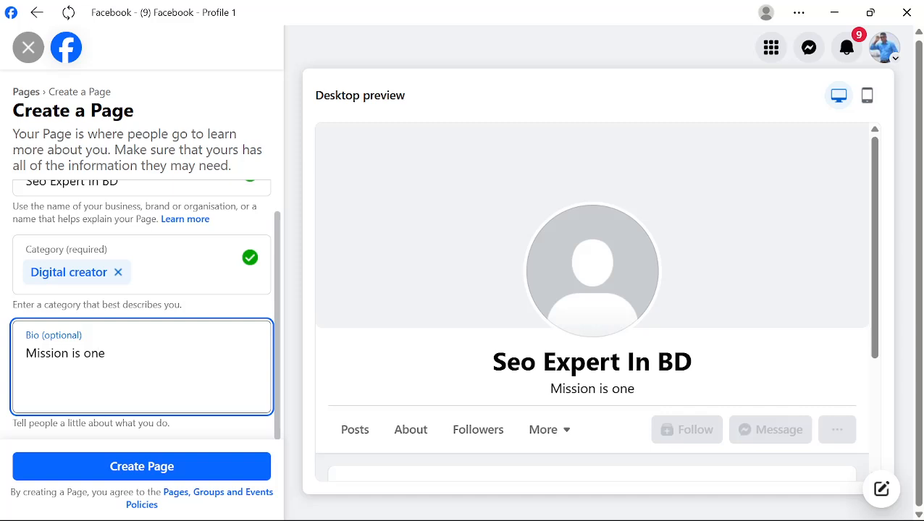
type("da")
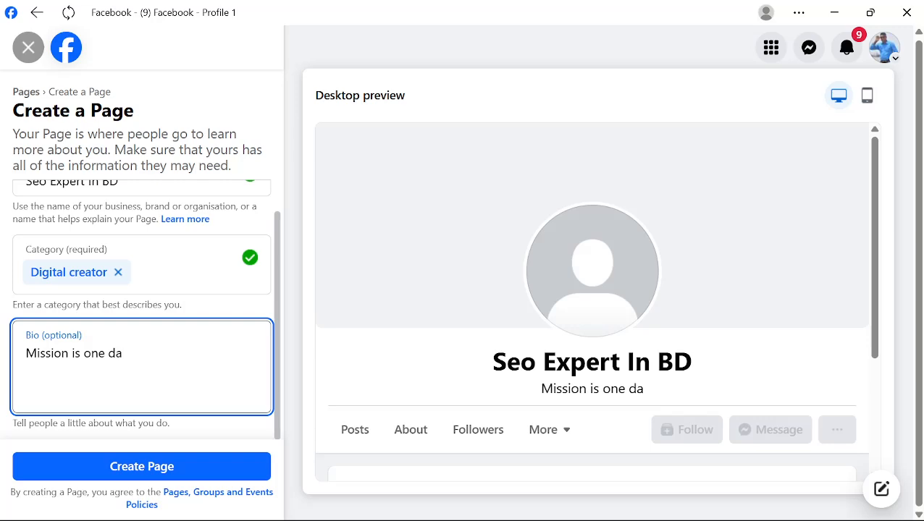
type("y")
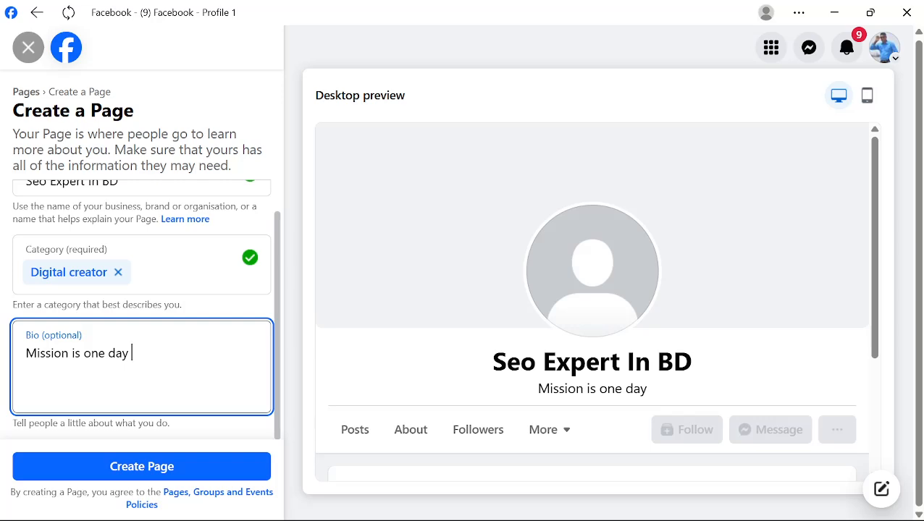
type("I")
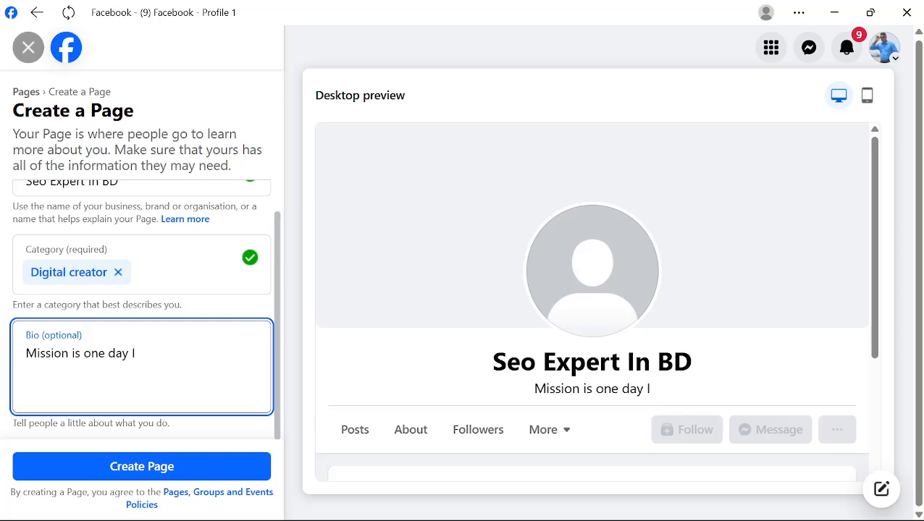
type(" wi")
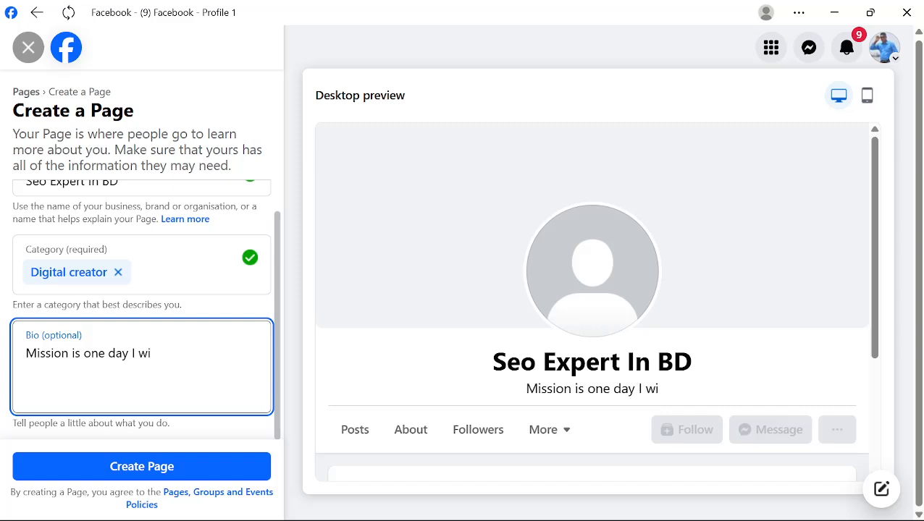
type("ll ")
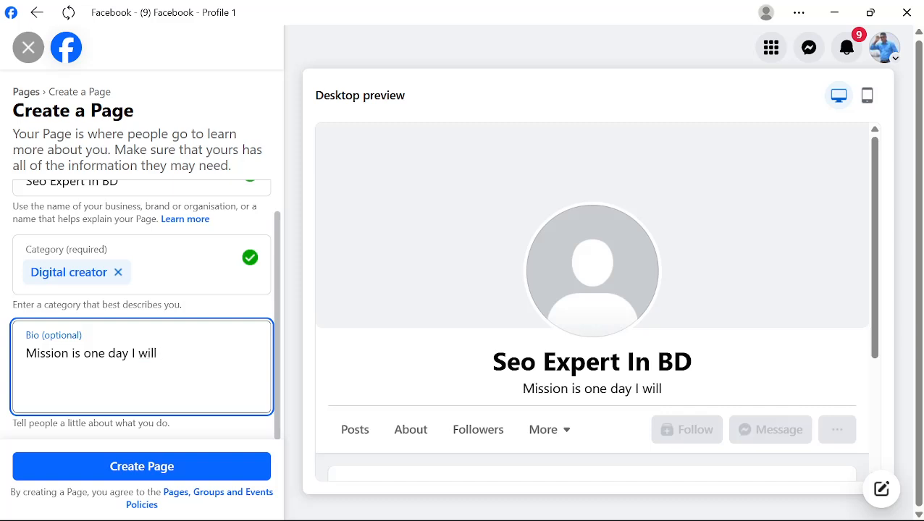
type("a ")
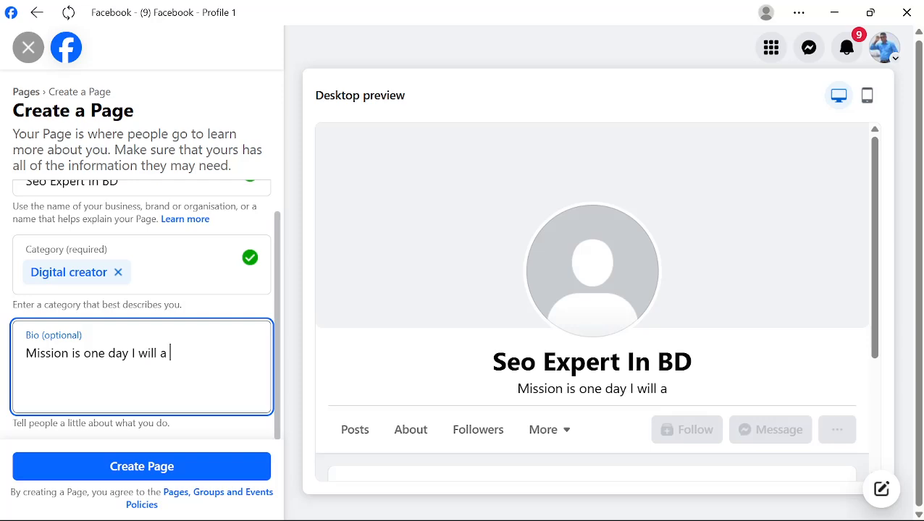
type("to")
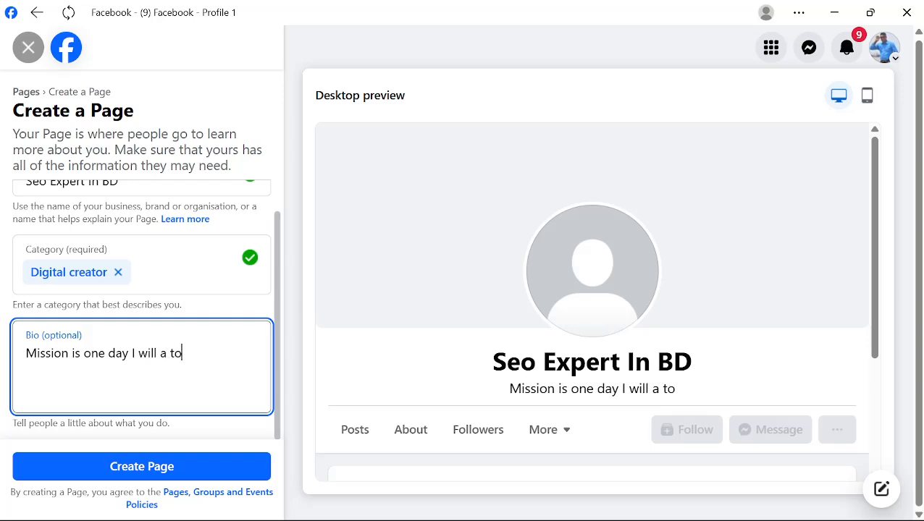
type("p")
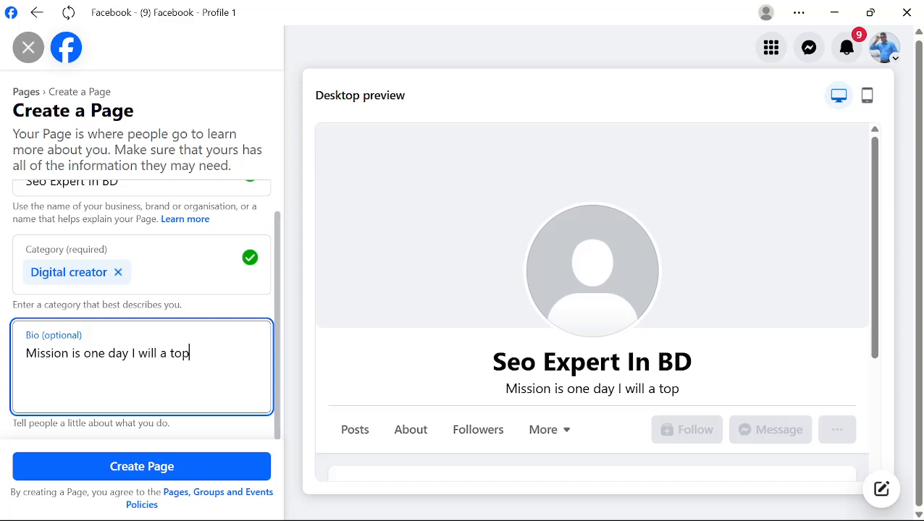
type("r")
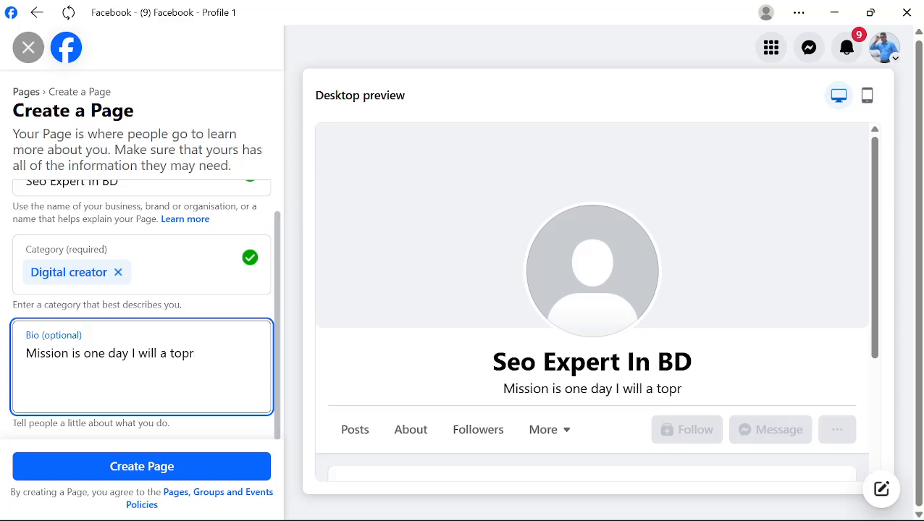
type("ated")
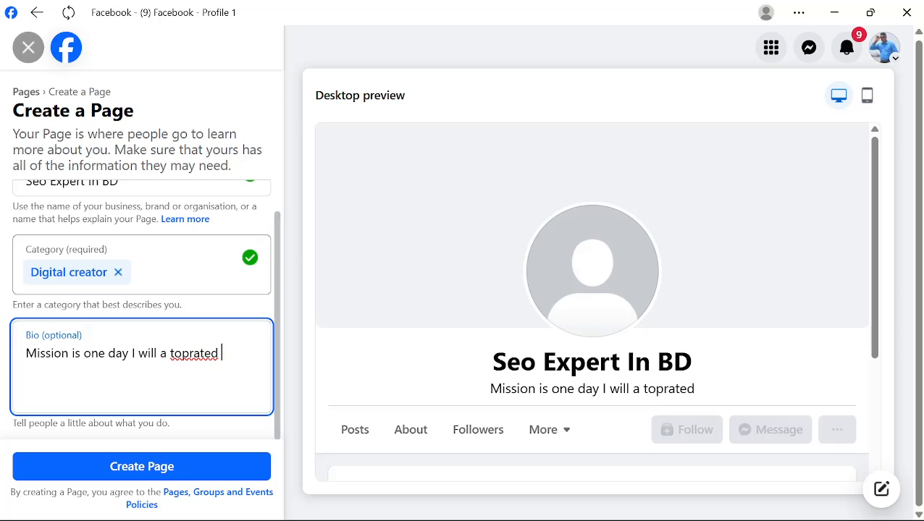
Correct 'toprated' to 'top-rated', then add 'Seo expert' to the bio, fixing 'expart' to 'expert'
left_click(188, 352)
right_click(188, 352)
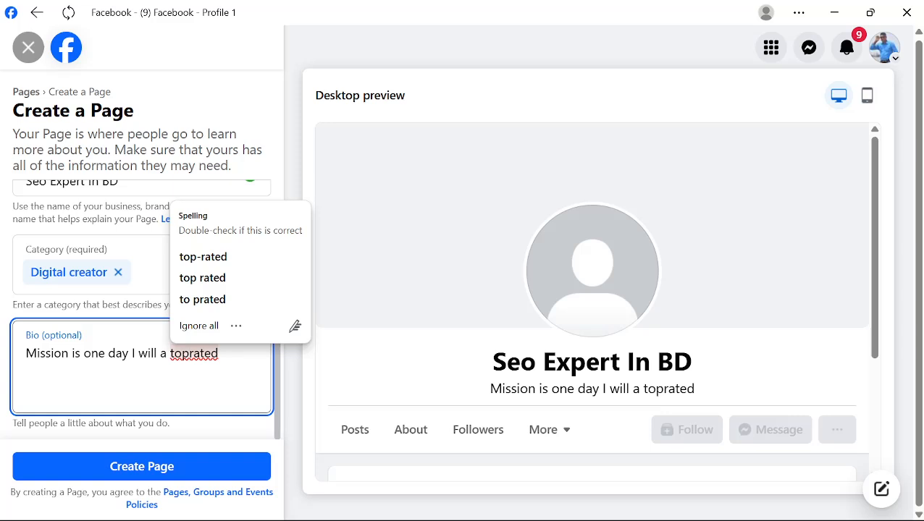
left_click(206, 258)
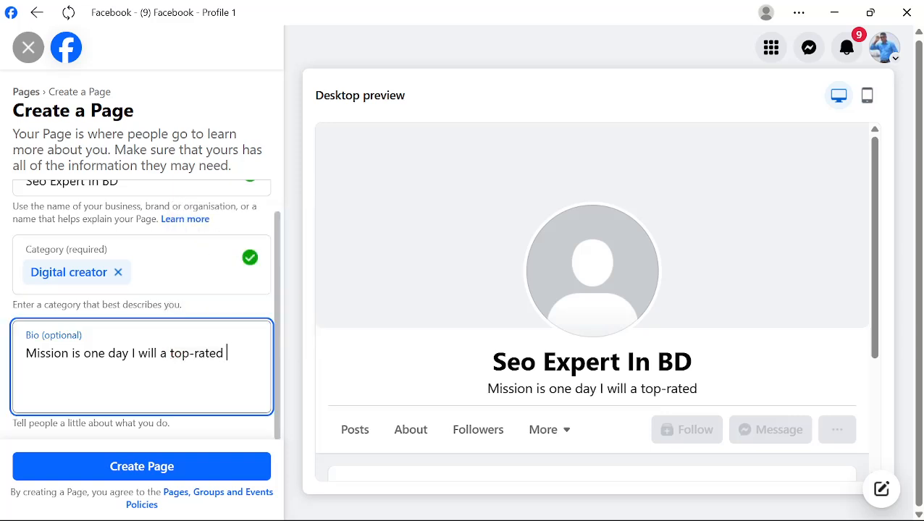
type("S")
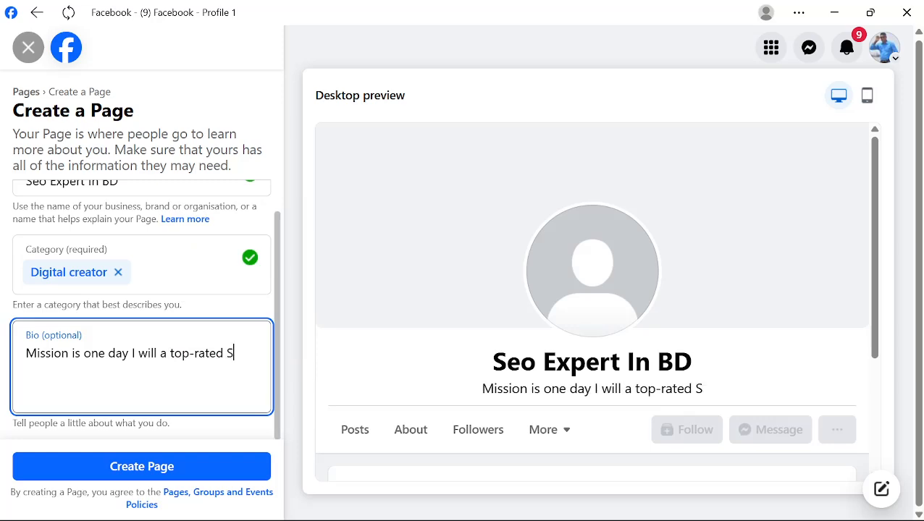
type("eo e")
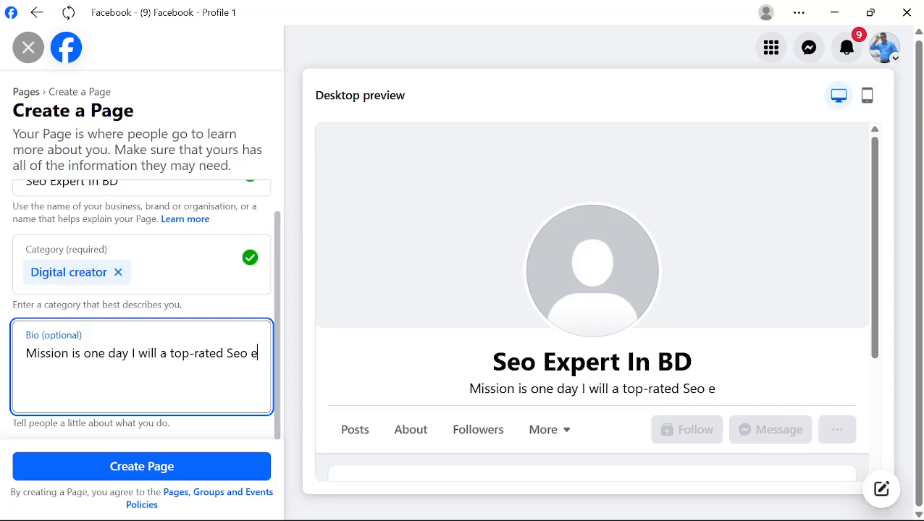
type("x")
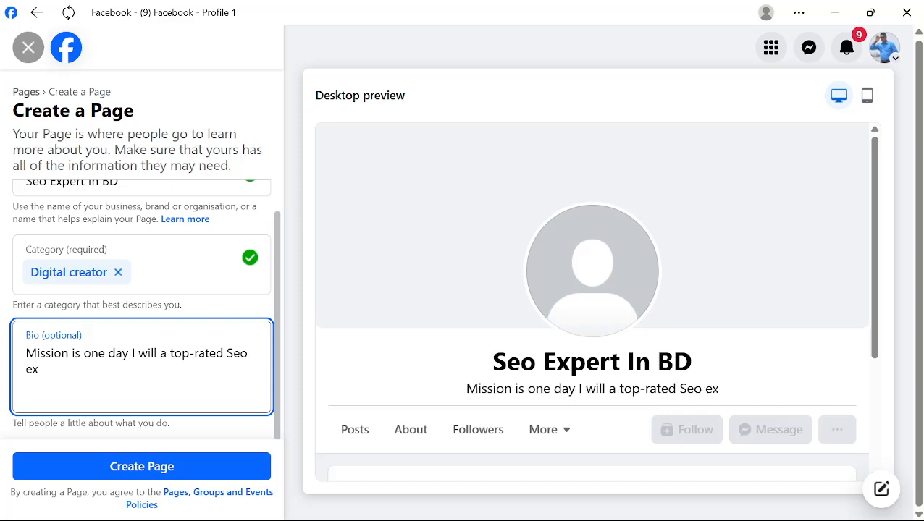
type("par")
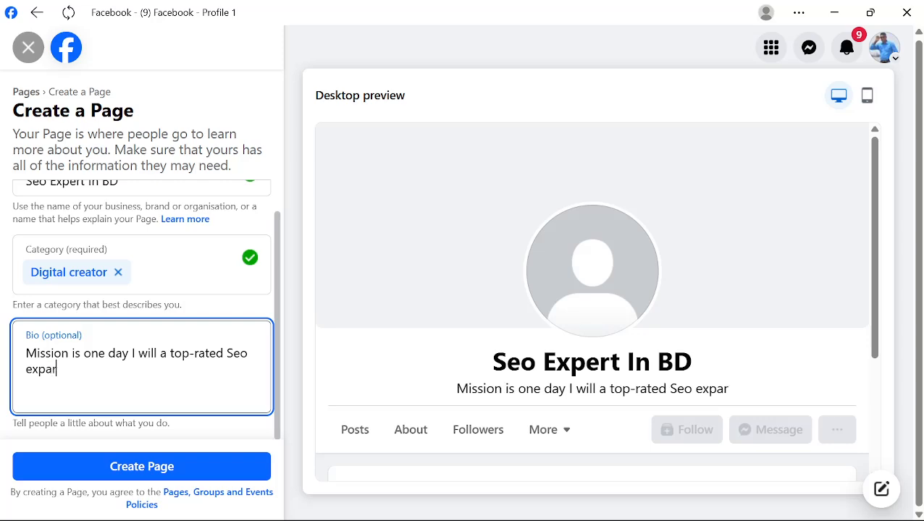
type("t")
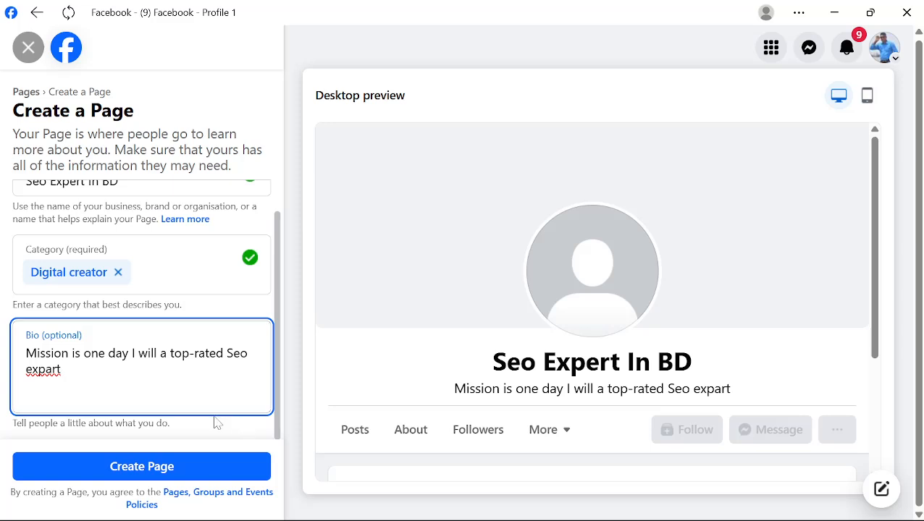
right_click(40, 372)
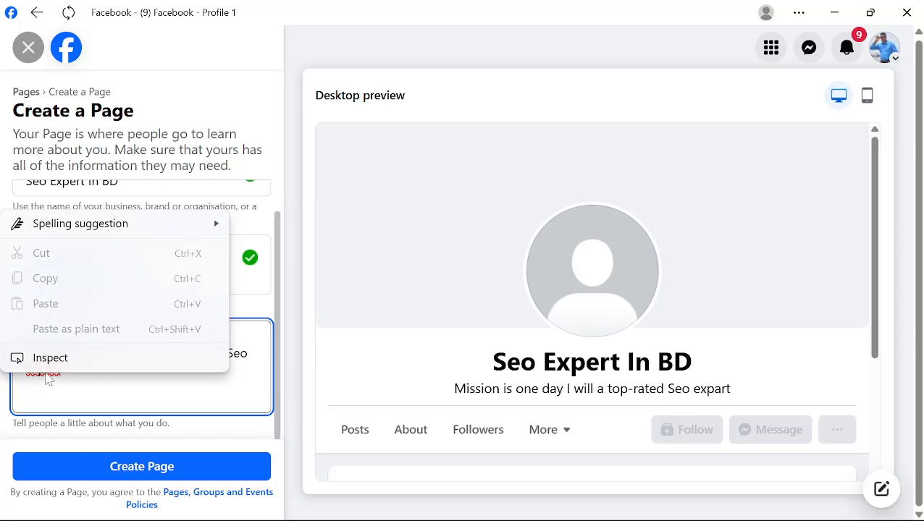
left_click(81, 385)
left_click(39, 369)
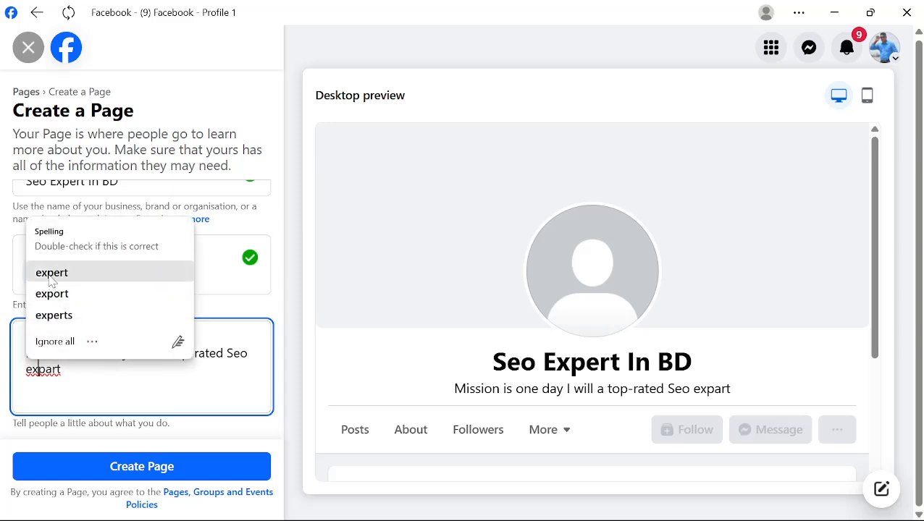
left_click(50, 275)
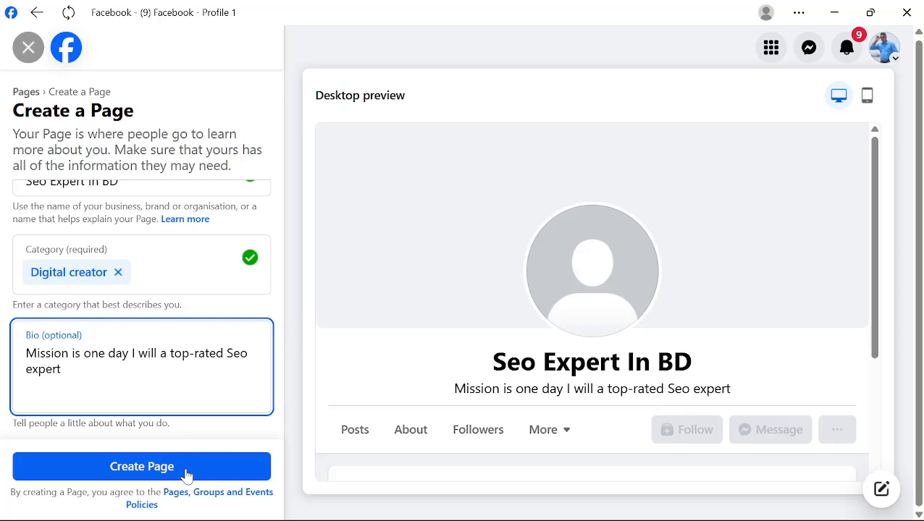
Create the Seo Expert In BD Page and wait for setup step 1 of 5 to load
scroll(141, 304, "up", 1)
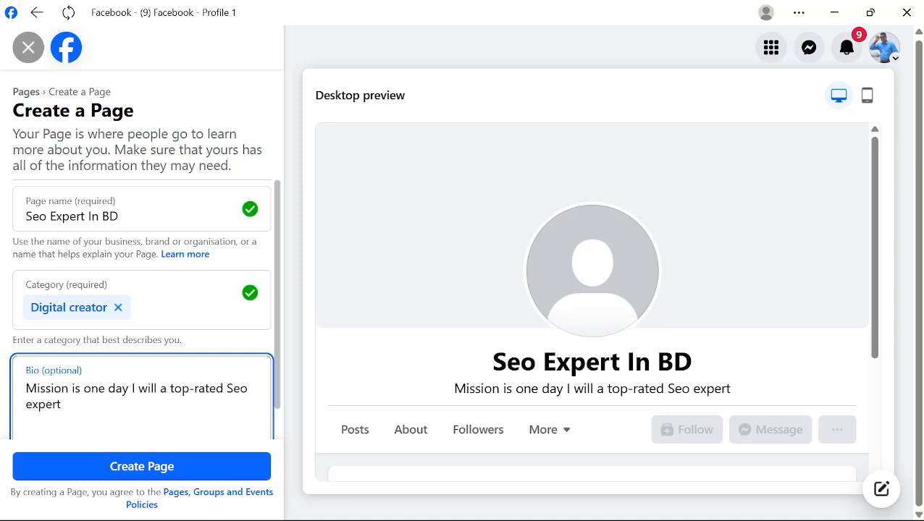
scroll(142, 308, "down", 1)
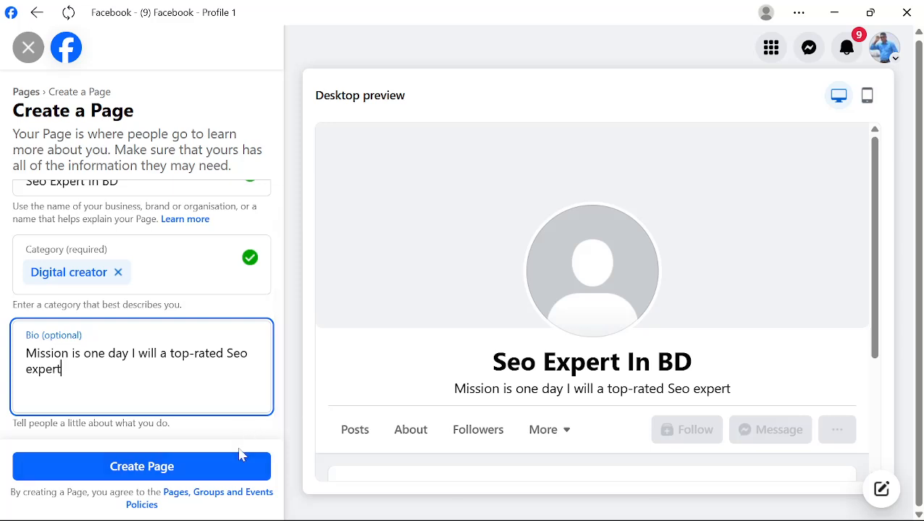
left_click(151, 468)
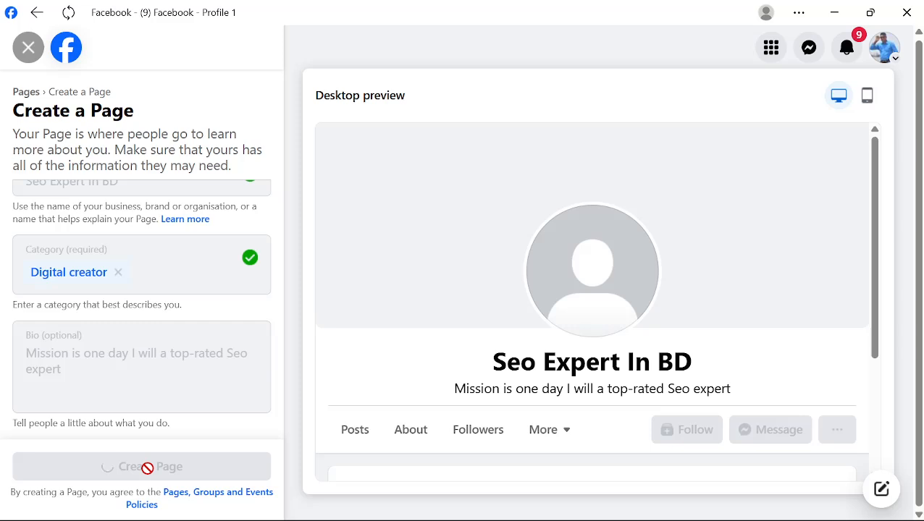
mouse_move(144, 515)
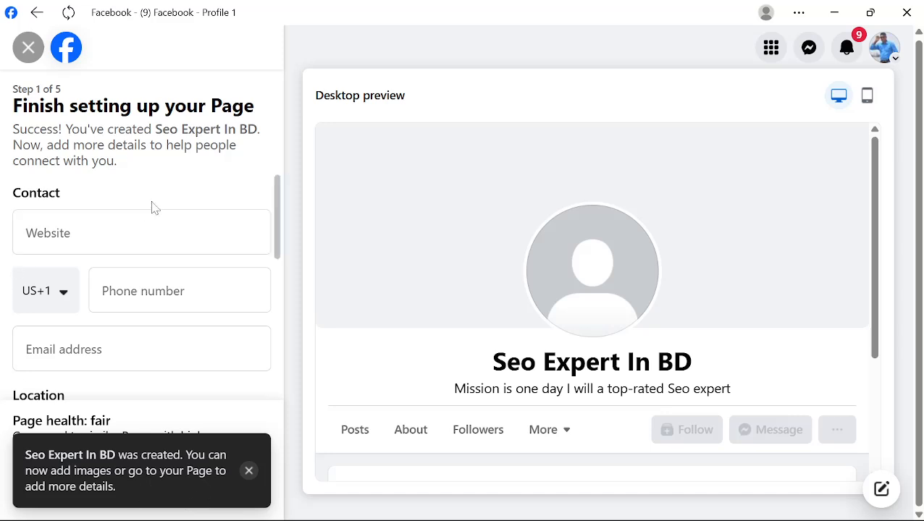
Focus the Website field, then minimise Facebook, leaving the Page setup at step 1
scroll(155, 208, "down", 2)
scroll(154, 208, "up", 2)
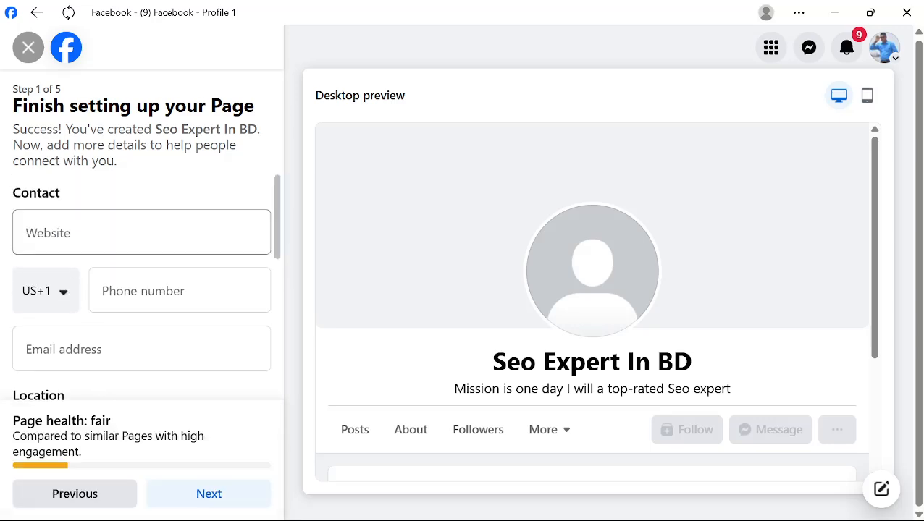
left_click(69, 238)
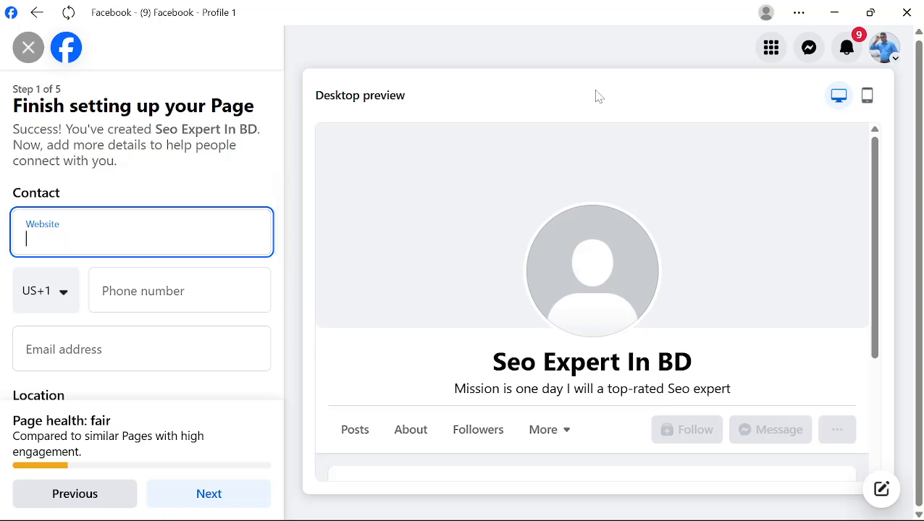
left_click(833, 13)
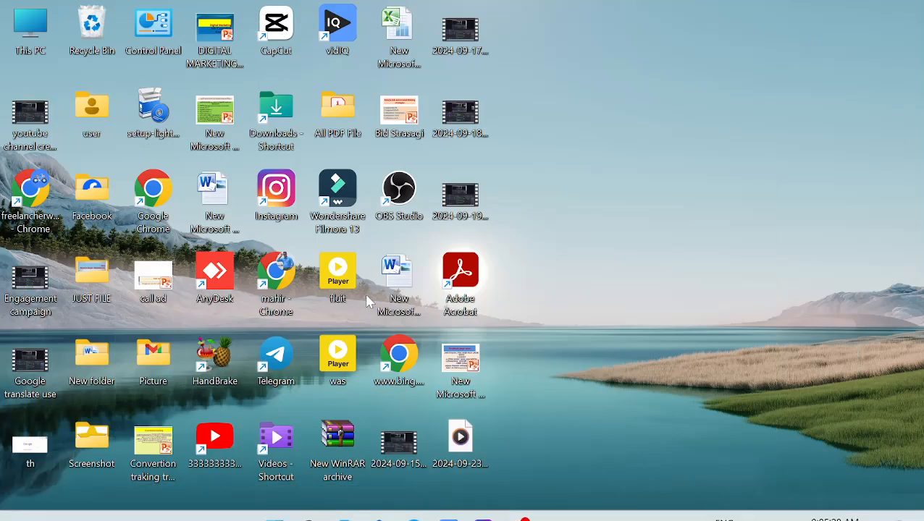
Launch Chrome under the chosen profile, maximise it, and open the 'Gmail id' Google Doc
double_click(155, 194)
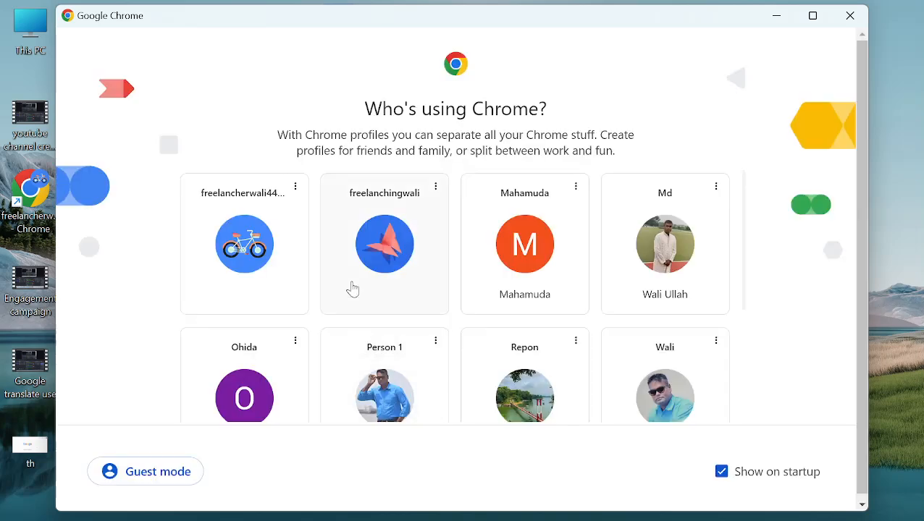
left_click(659, 239)
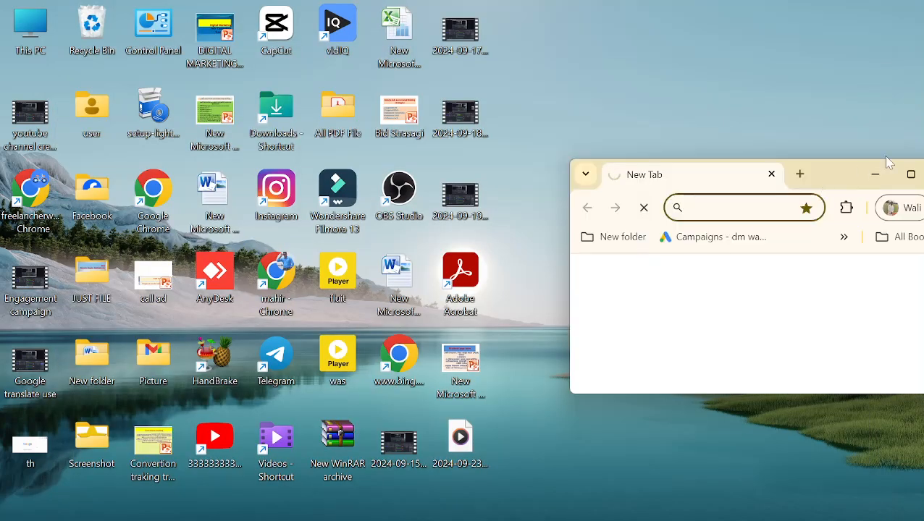
left_click(911, 175)
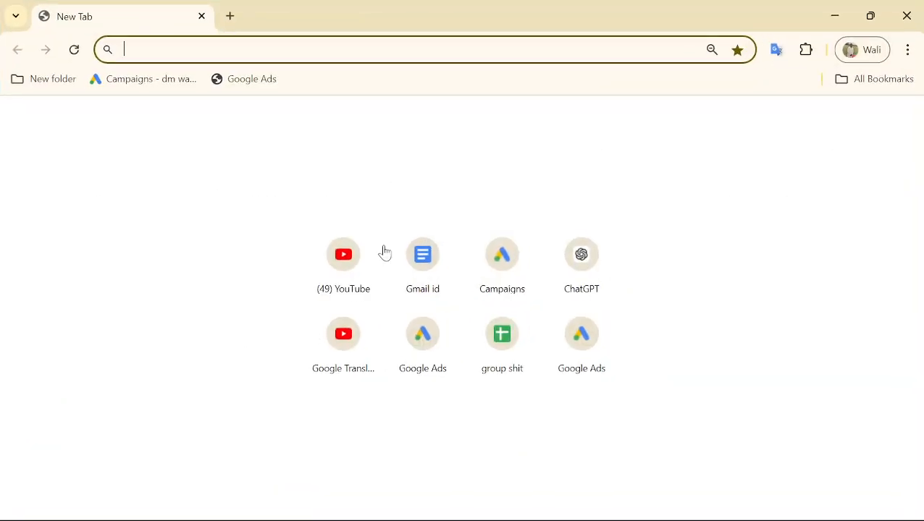
left_click(417, 262)
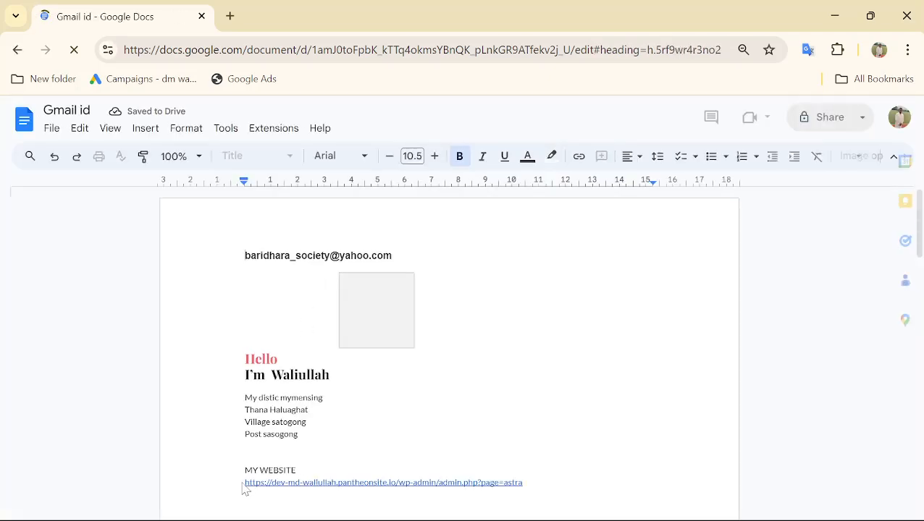
Copy the website link from the Gmail id document
left_click_drag(245, 479, 311, 486)
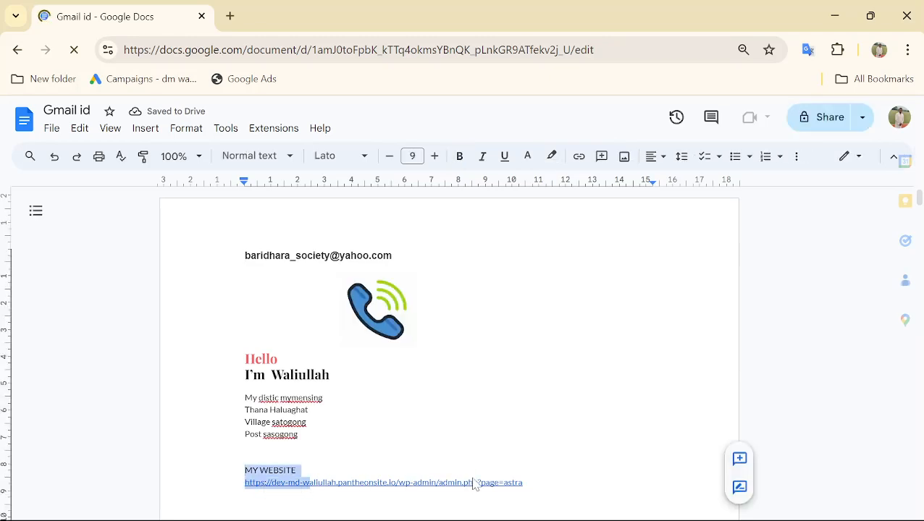
left_click(364, 443)
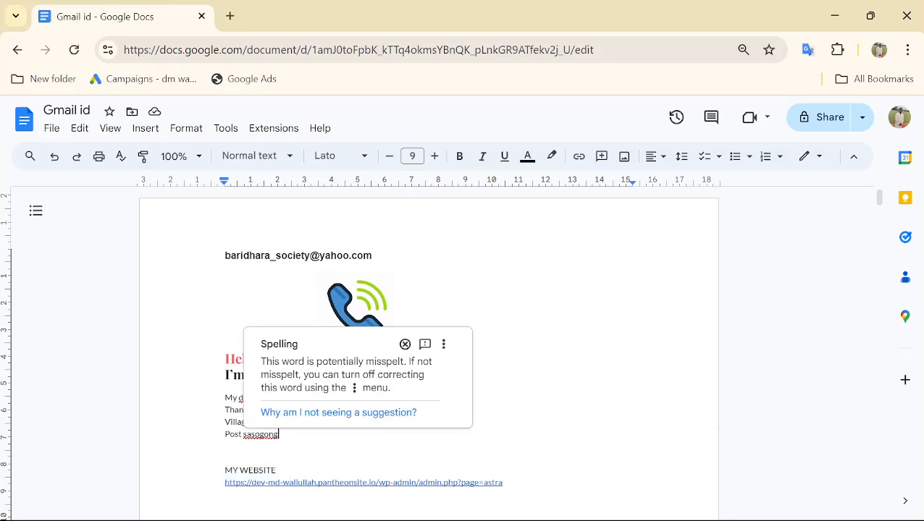
double_click(292, 411)
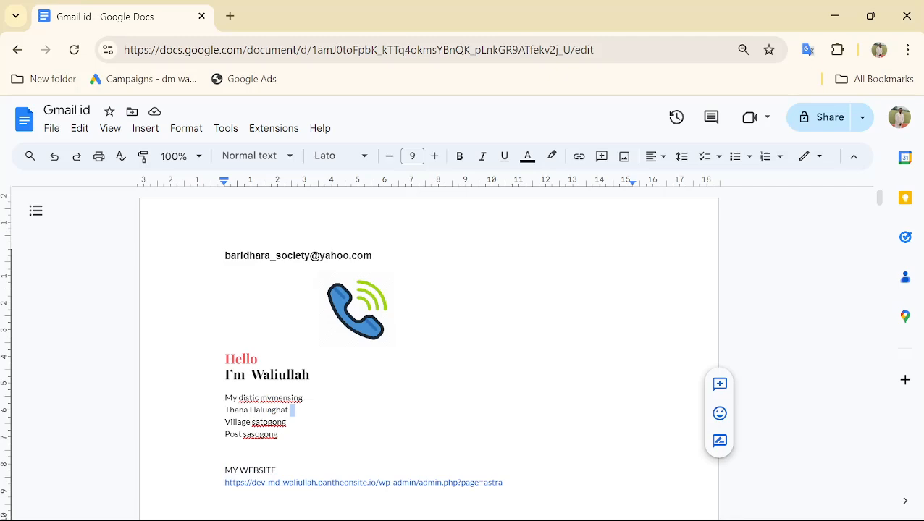
left_click_drag(225, 483, 291, 483)
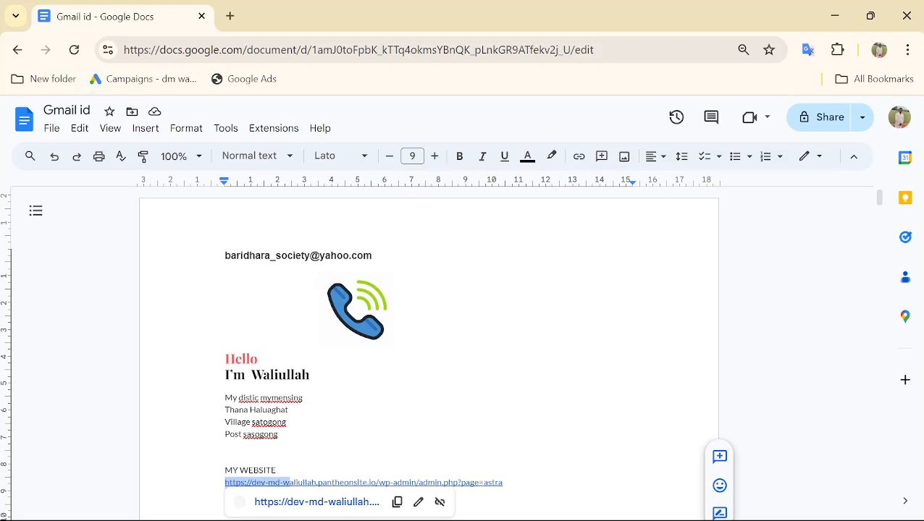
left_click(397, 503)
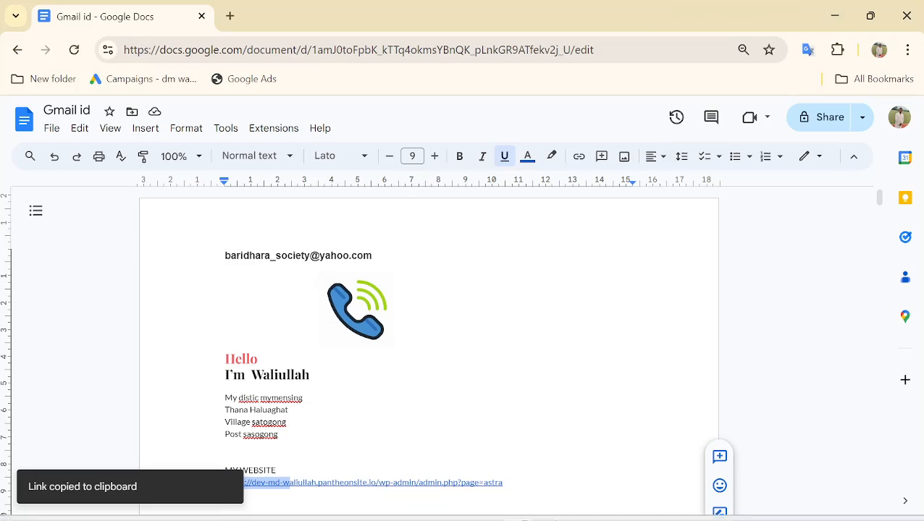
Paste the copied link into the new Page's Website field in Facebook
mouse_move(517, 502)
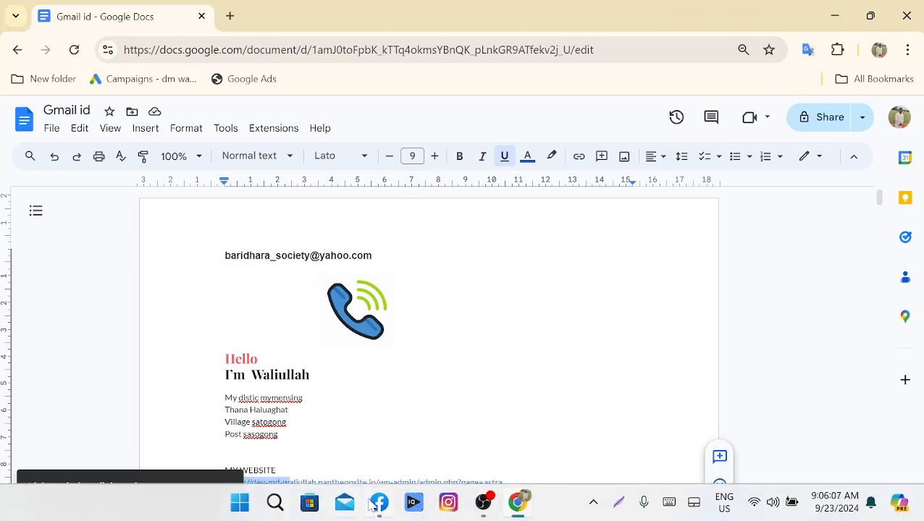
mouse_move(378, 504)
left_click(365, 433)
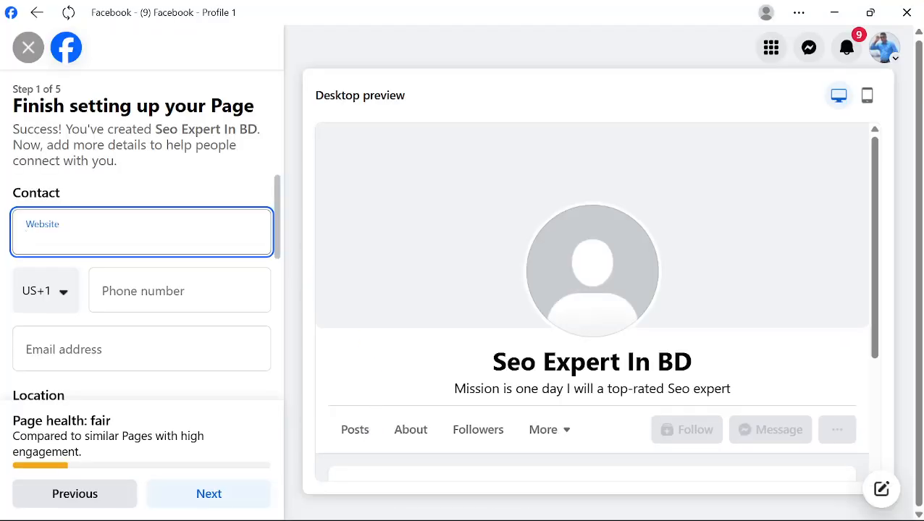
key("ctrl+v")
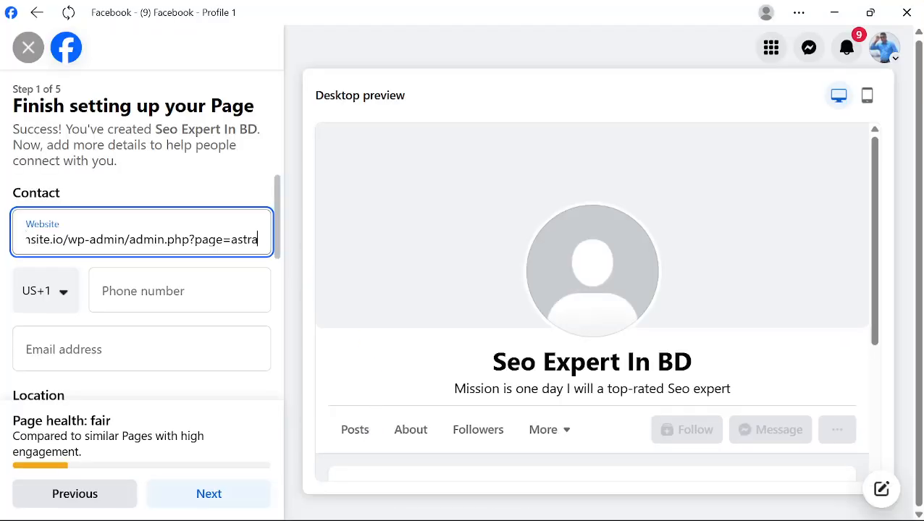
left_click(65, 299)
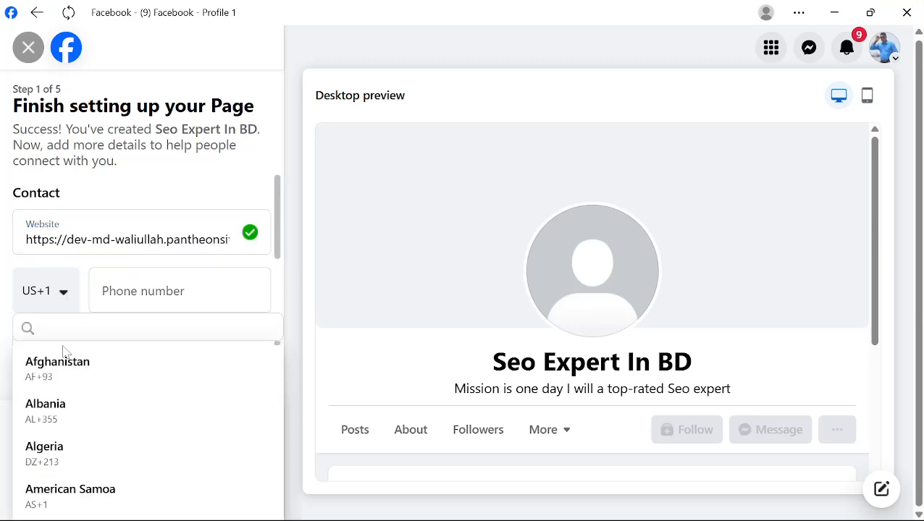
Set the phone country code to Bangladesh (+880) and autofill the saved phone, email and location
scroll(72, 449, "down", 5)
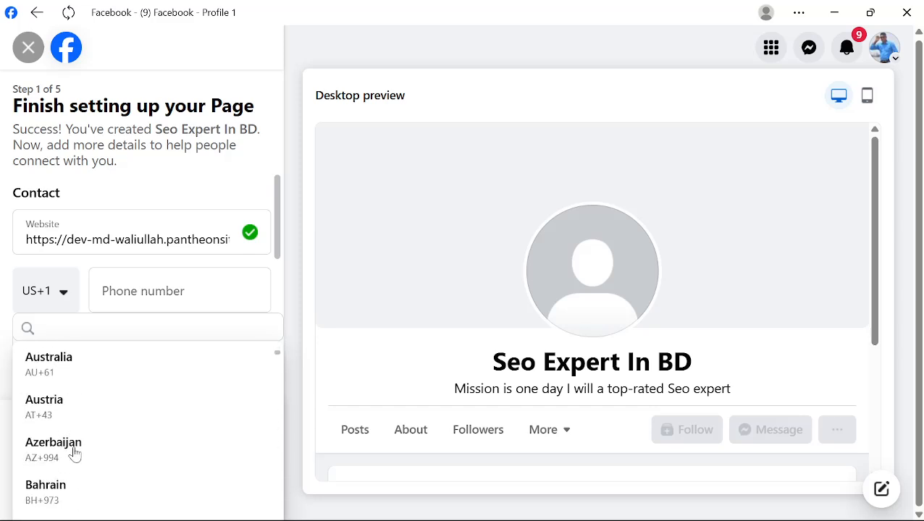
scroll(65, 440, "down", 2)
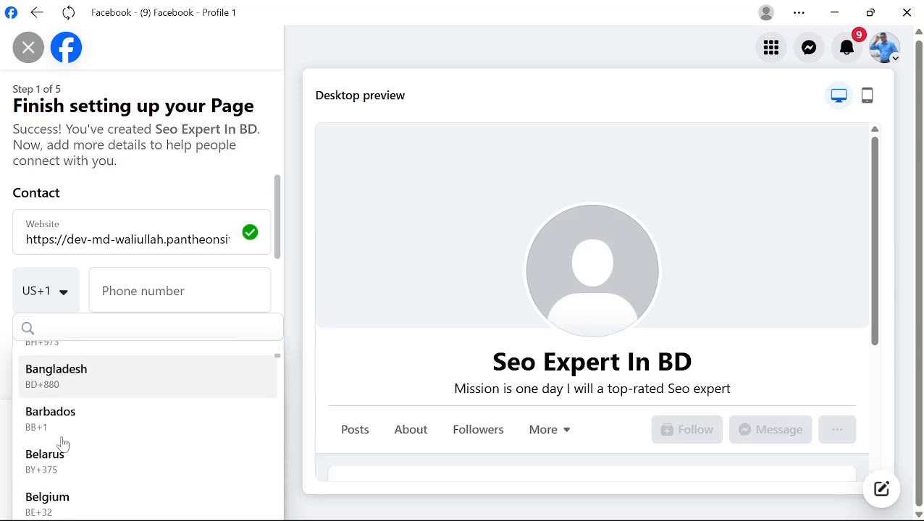
left_click(43, 375)
left_click(174, 292)
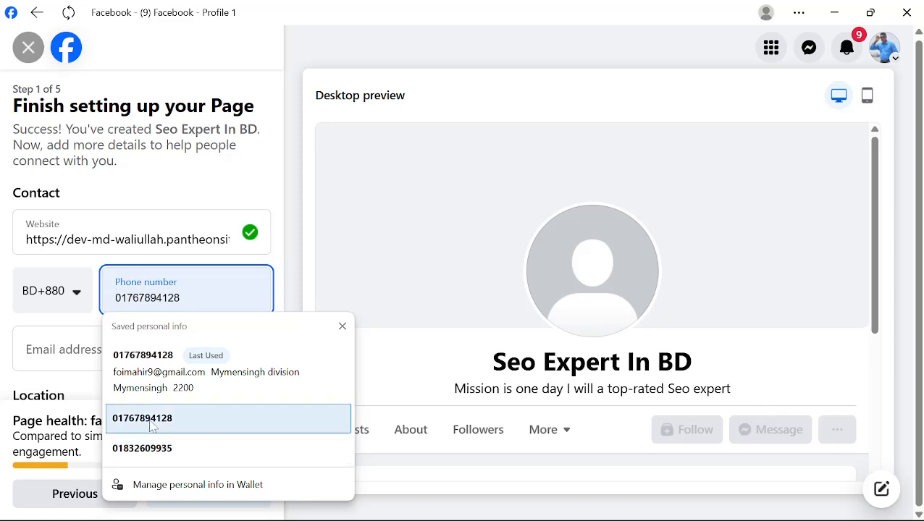
left_click(149, 366)
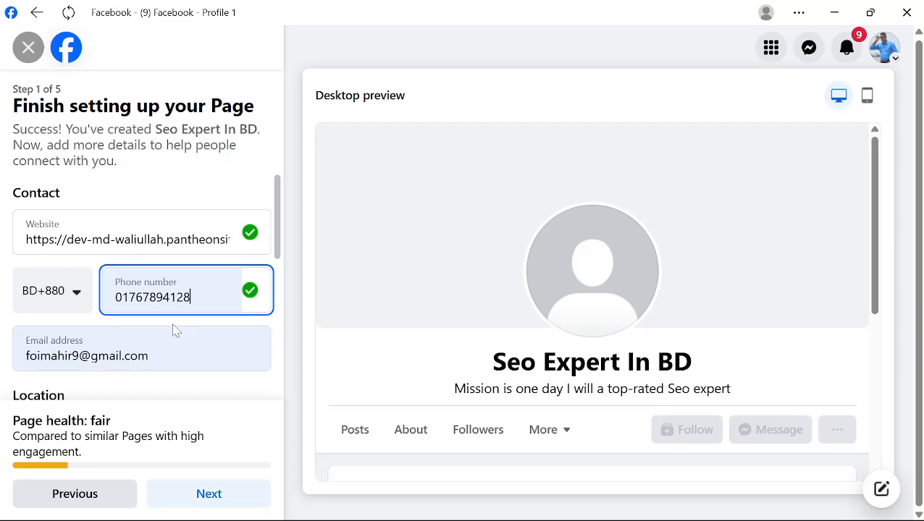
scroll(182, 345, "down", 3)
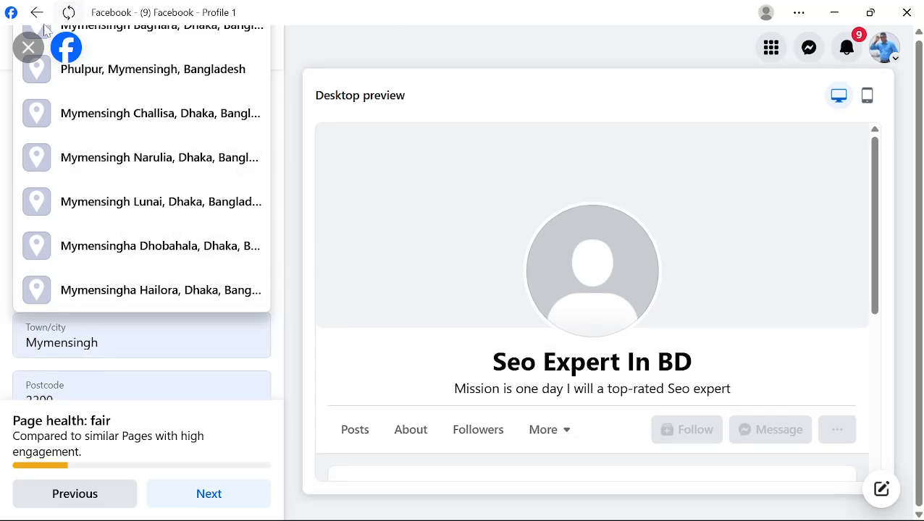
Exit setup without finishing and go straight to the Seo Expert In BD Page
left_click(30, 47)
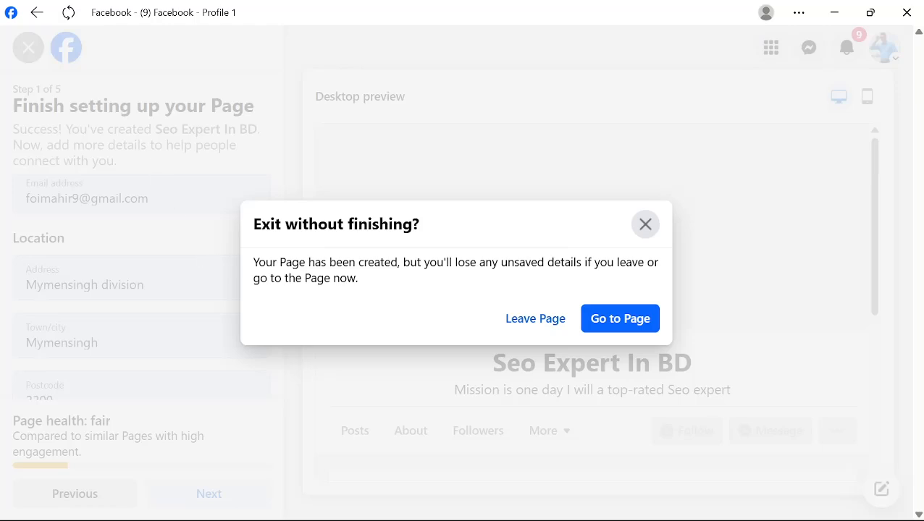
left_click(627, 319)
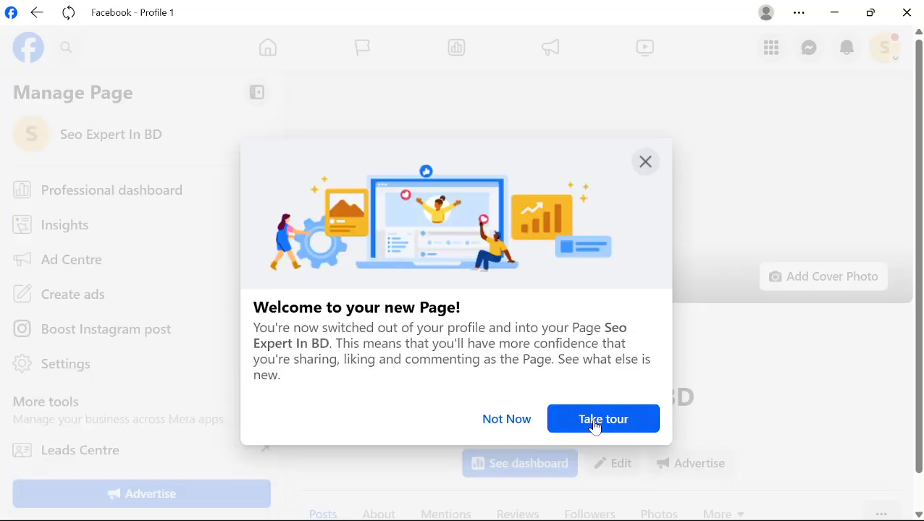
Take the new-Page tour through Next, Next and Done, then look over the Page
left_click(595, 426)
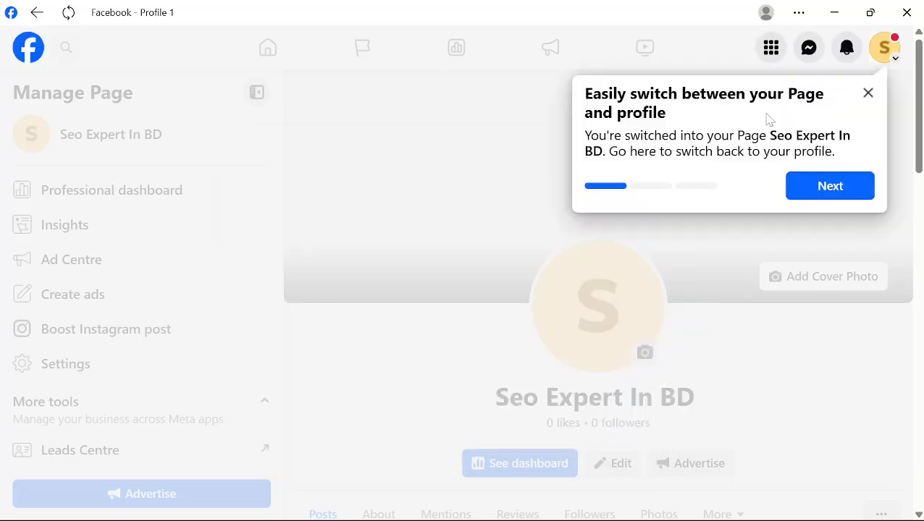
left_click(835, 200)
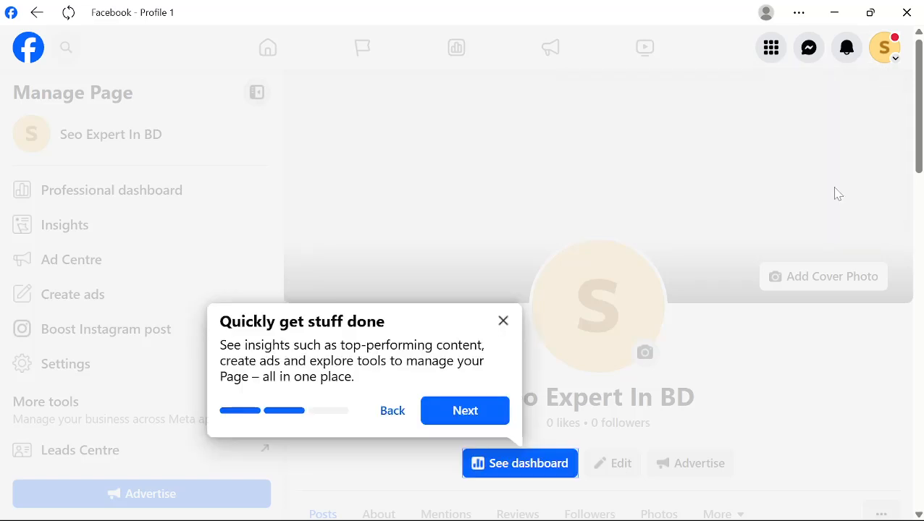
left_click(468, 417)
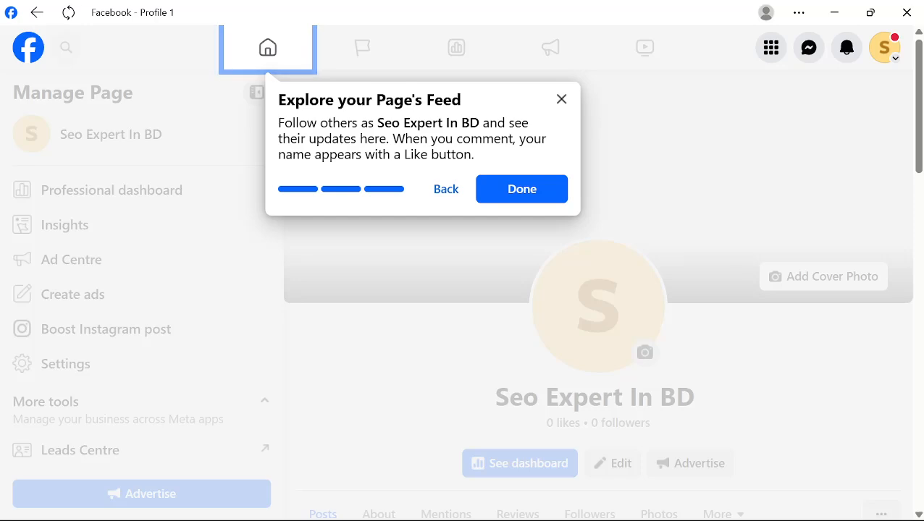
left_click(561, 99)
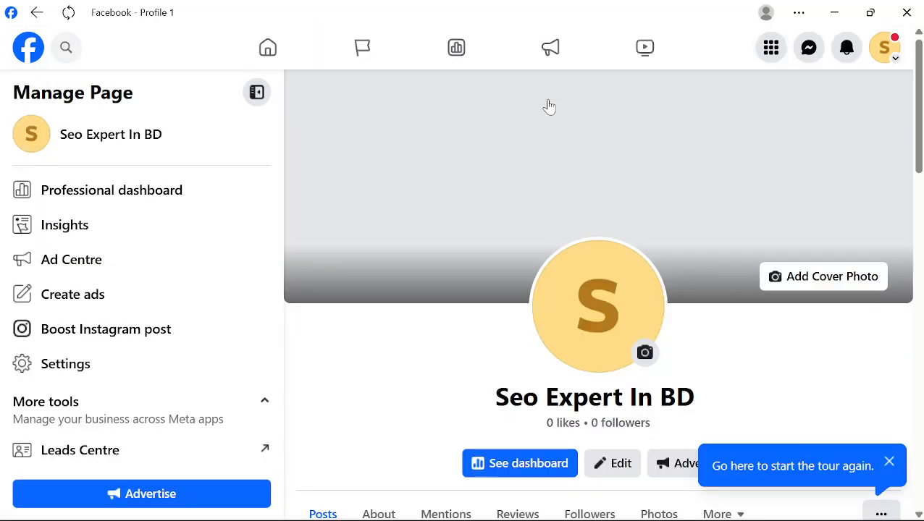
scroll(526, 355, "down", 5)
scroll(562, 385, "up", 3)
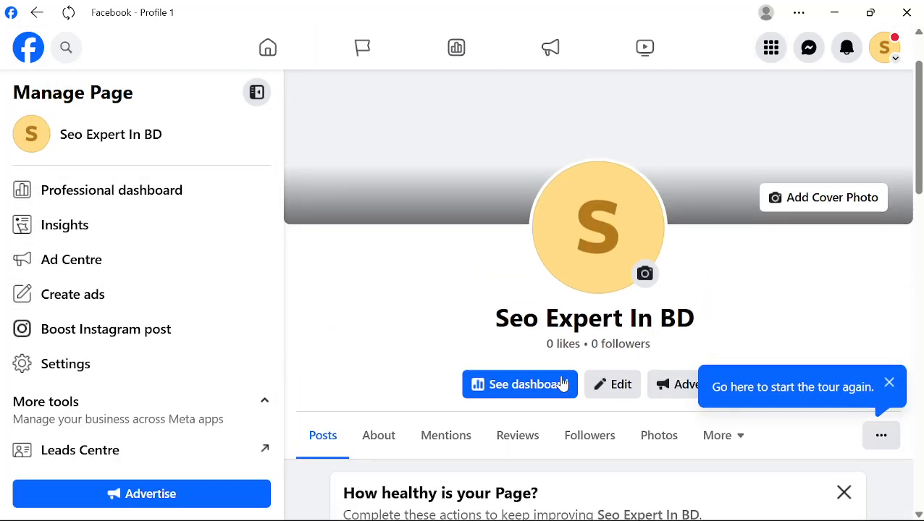
scroll(181, 275, "down", 1)
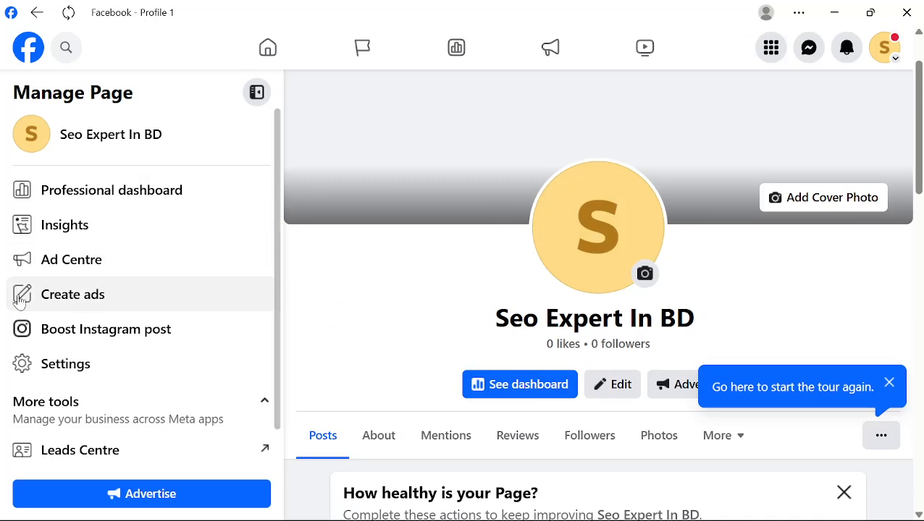
scroll(142, 304, "down", 1)
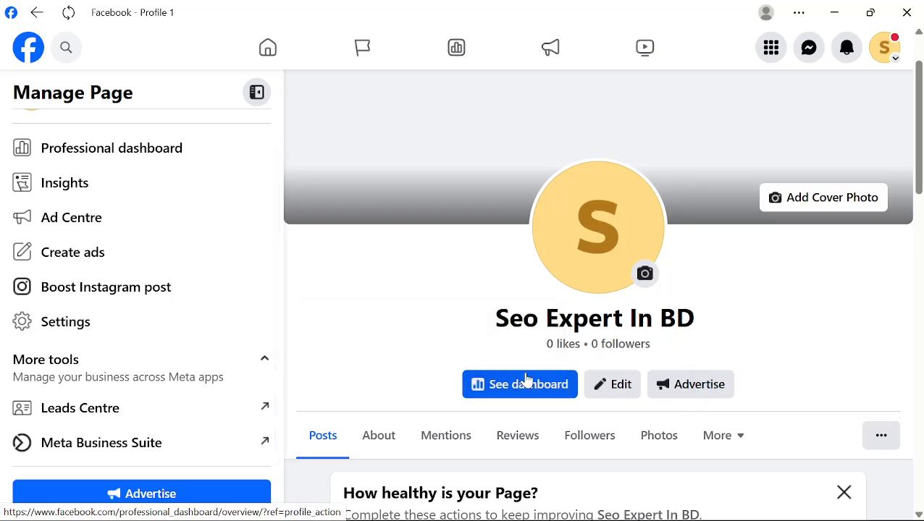
left_click(526, 382)
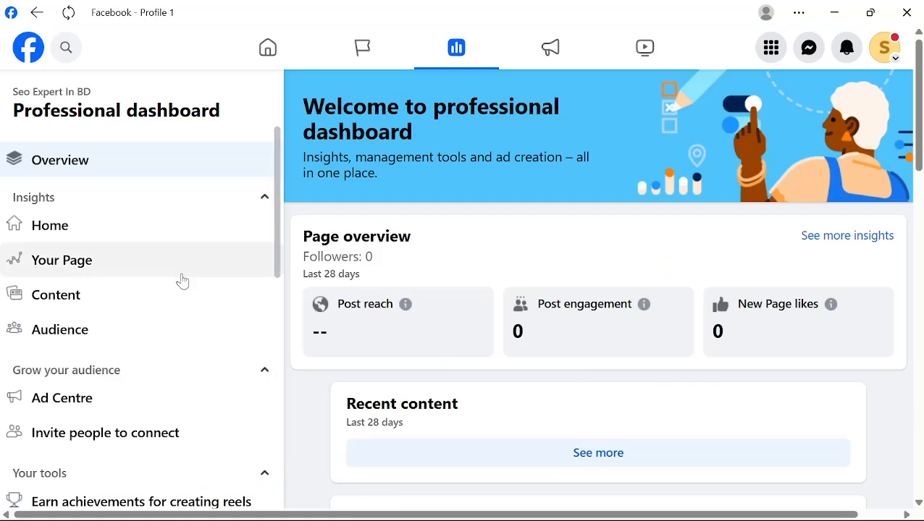
scroll(480, 268, "down", 4)
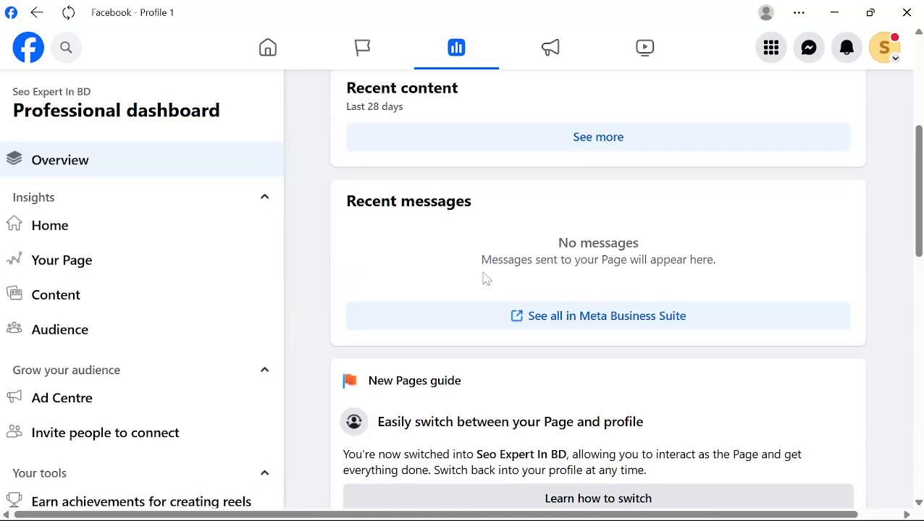
scroll(493, 274, "up", 4)
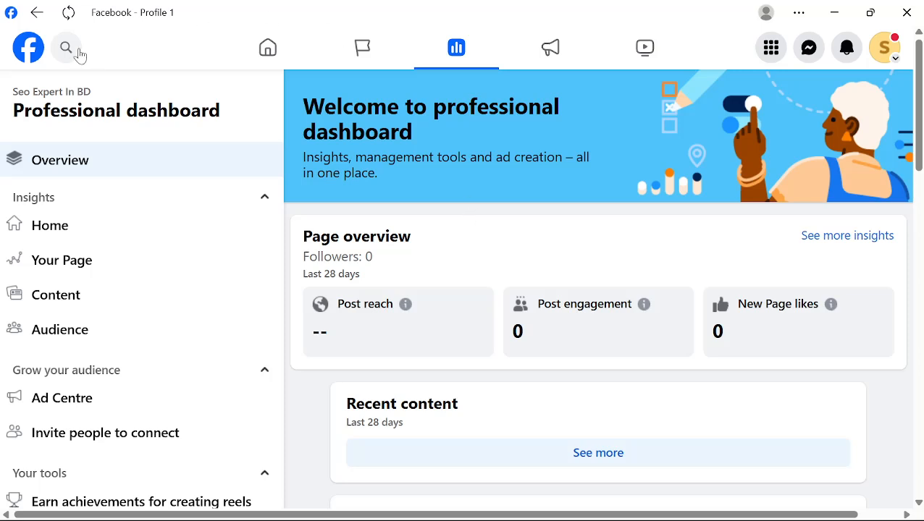
left_click(37, 13)
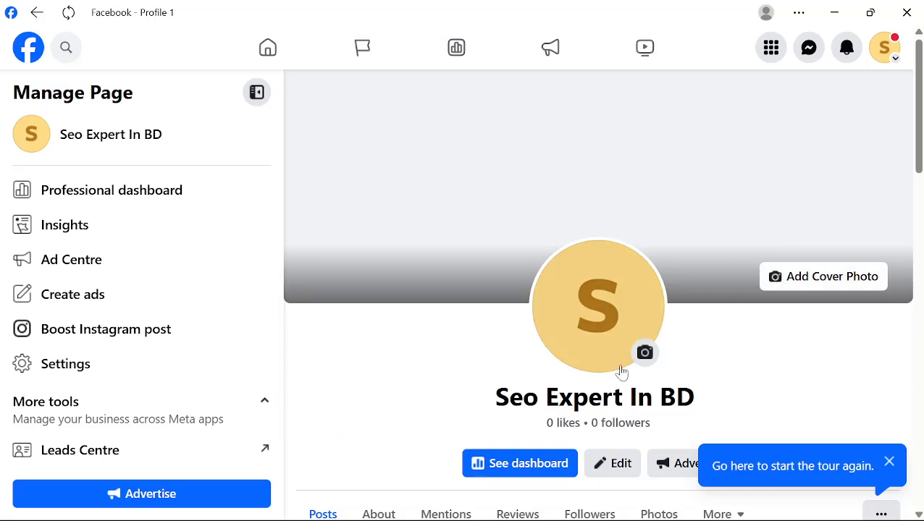
Choose to upload a new Page profile photo from the computer, browsing to Gallery
left_click(645, 354)
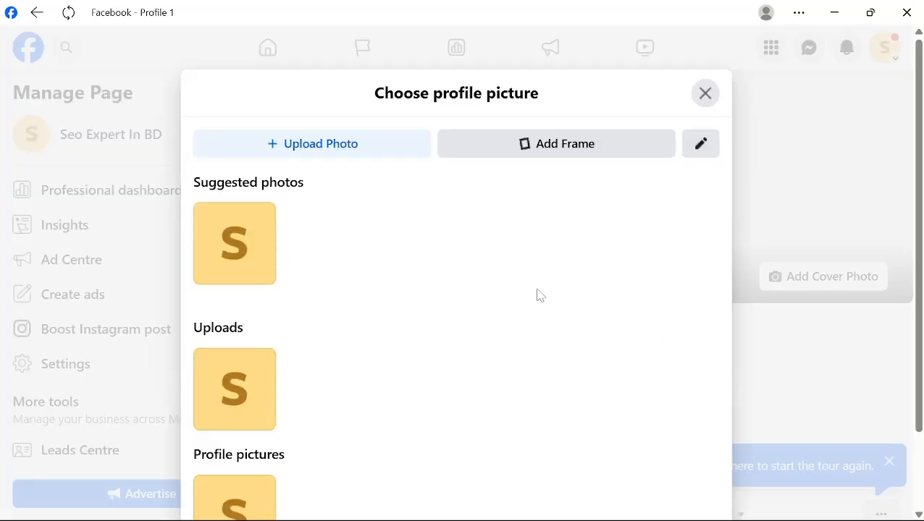
scroll(239, 312, "down", 2)
scroll(239, 289, "up", 2)
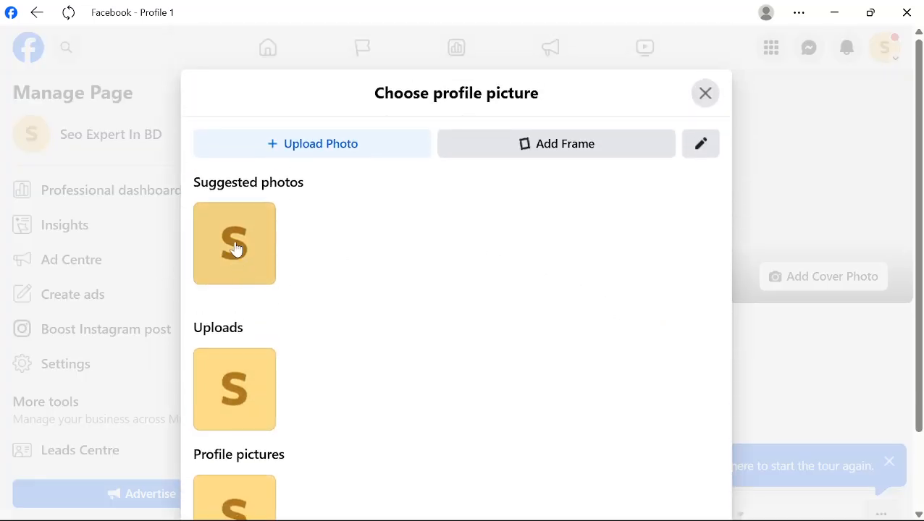
left_click(340, 137)
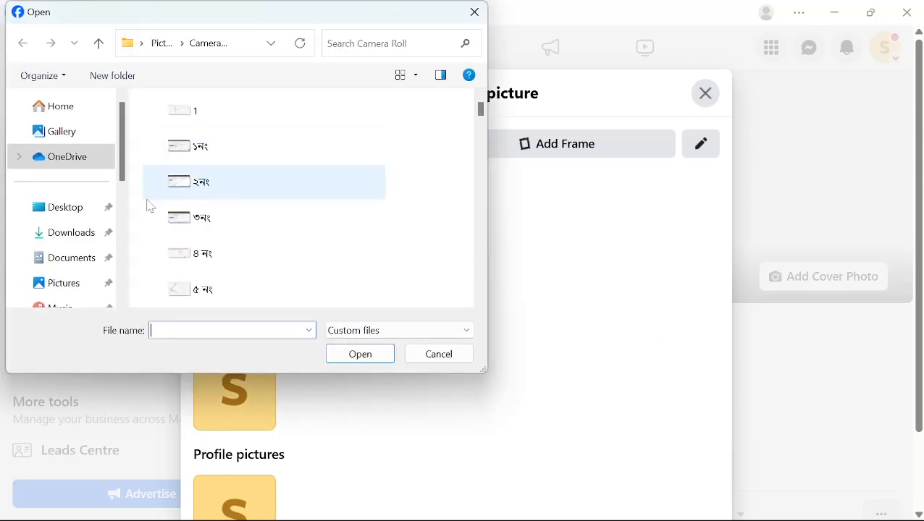
left_click(61, 135)
Scroll through the Gallery and select a WhatsApp portrait photo
scroll(315, 171, "down", 6)
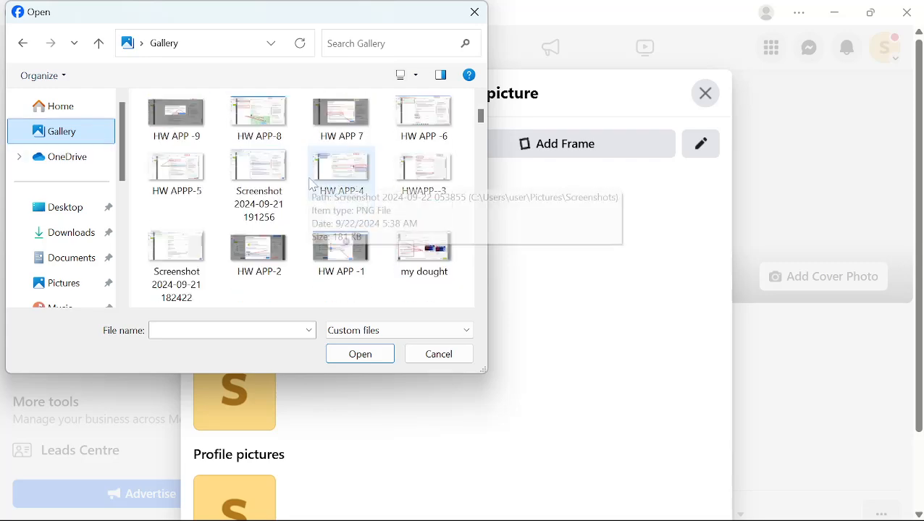
scroll(289, 191, "down", 10)
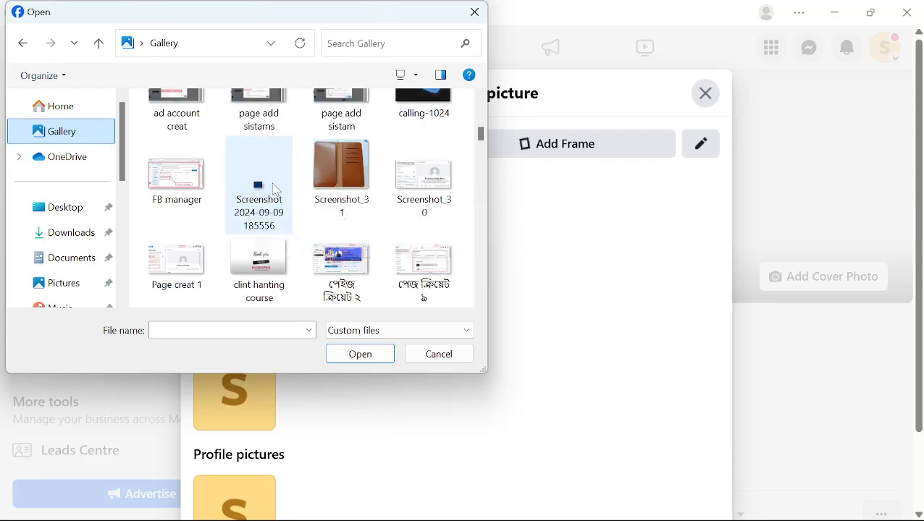
scroll(273, 188, "down", 10)
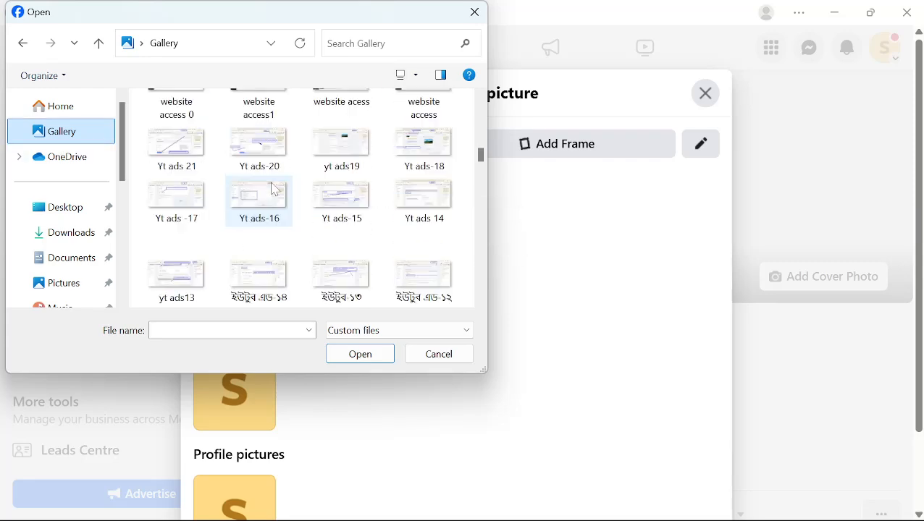
scroll(272, 187, "down", 12)
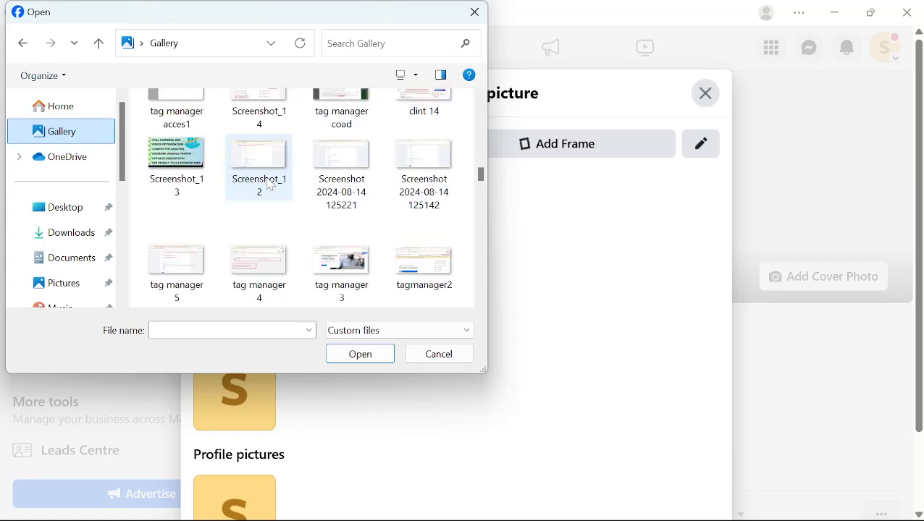
scroll(265, 182, "down", 10)
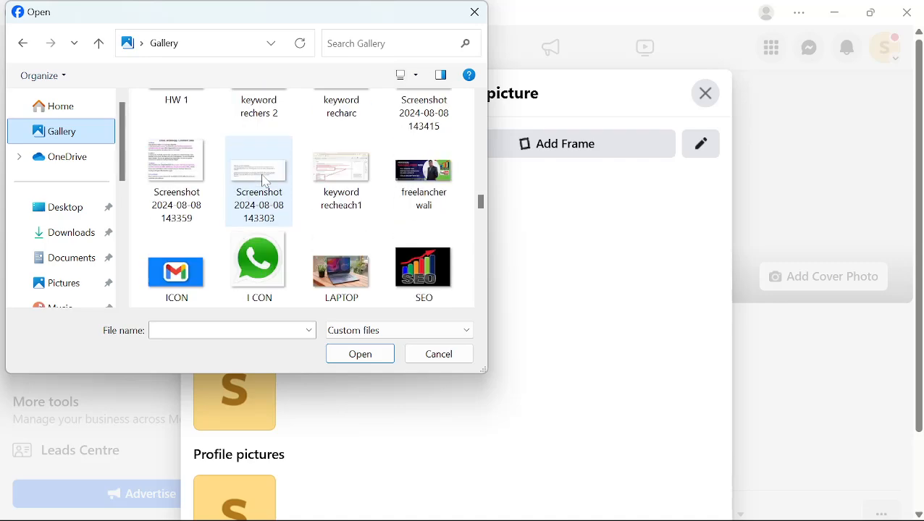
scroll(265, 181, "down", 10)
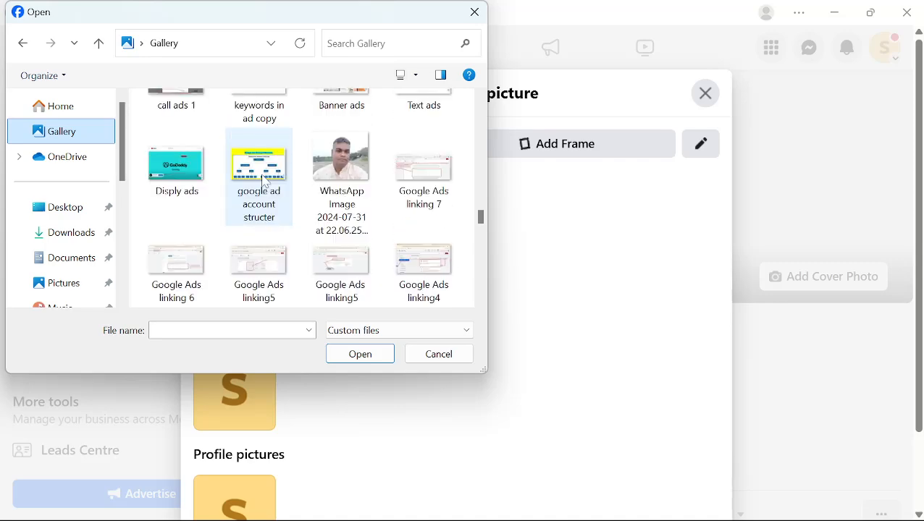
left_click(331, 154)
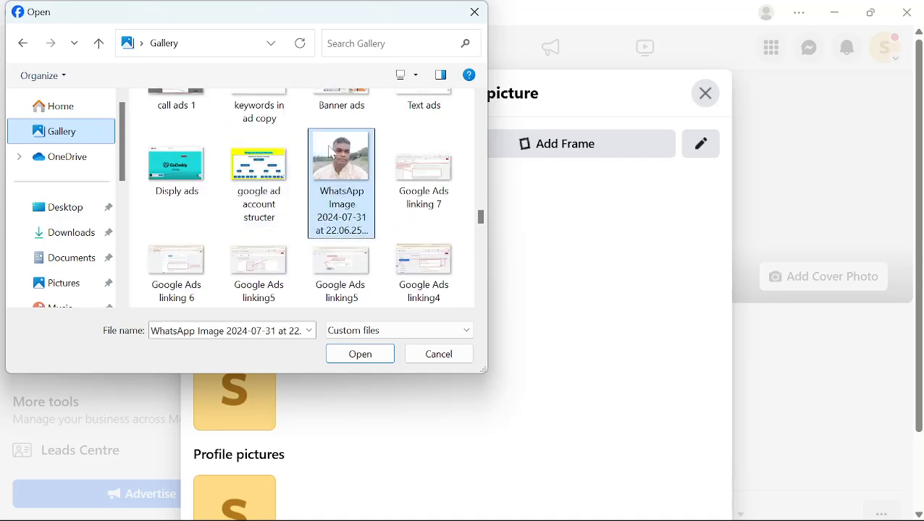
Select the CHAMPION SHIP photo instead and open it for upload
scroll(208, 155, "down", 15)
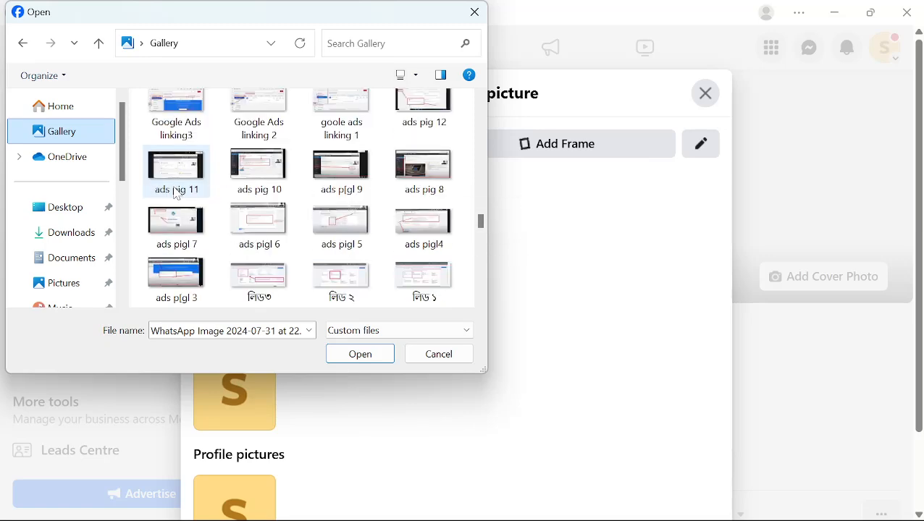
scroll(174, 194, "down", 10)
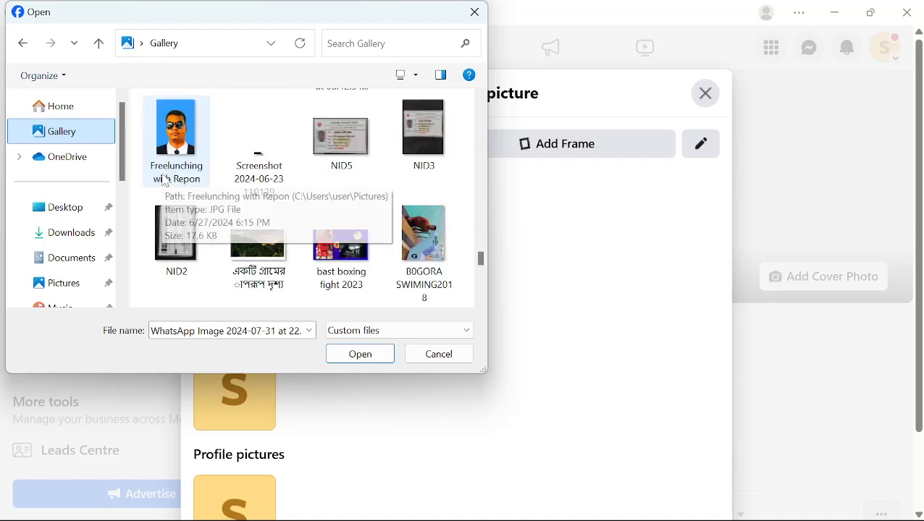
scroll(194, 163, "down", 8)
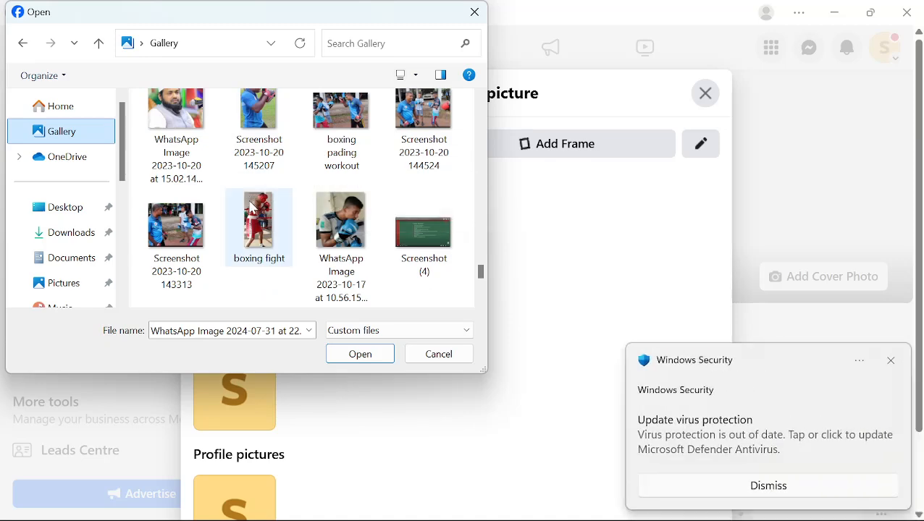
scroll(252, 207, "down", 8)
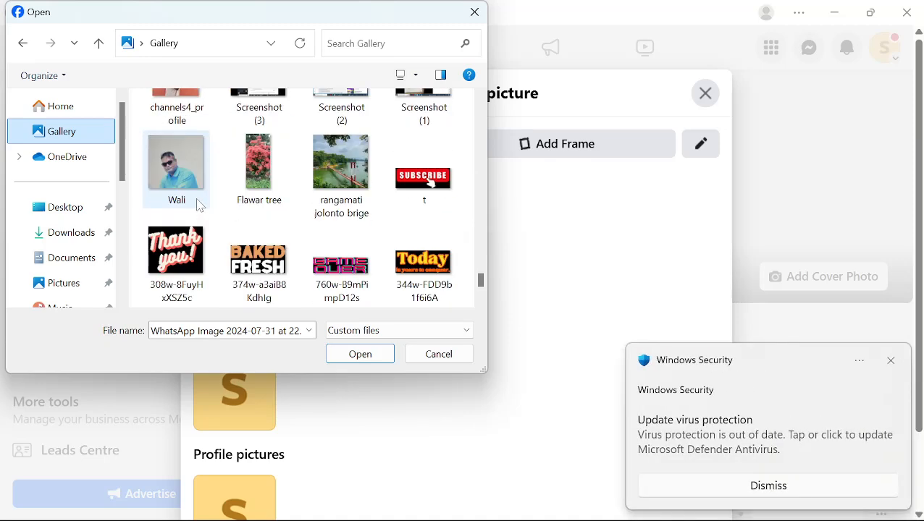
scroll(212, 194, "down", 6)
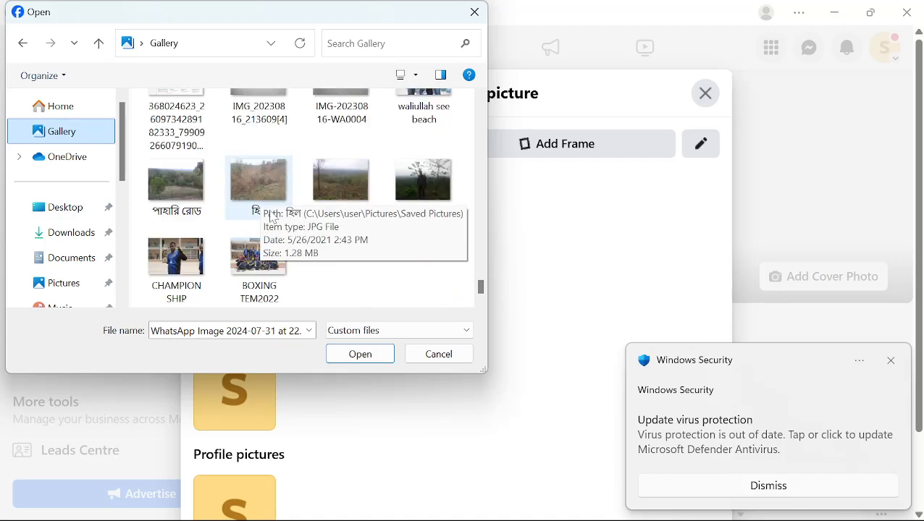
left_click(176, 268)
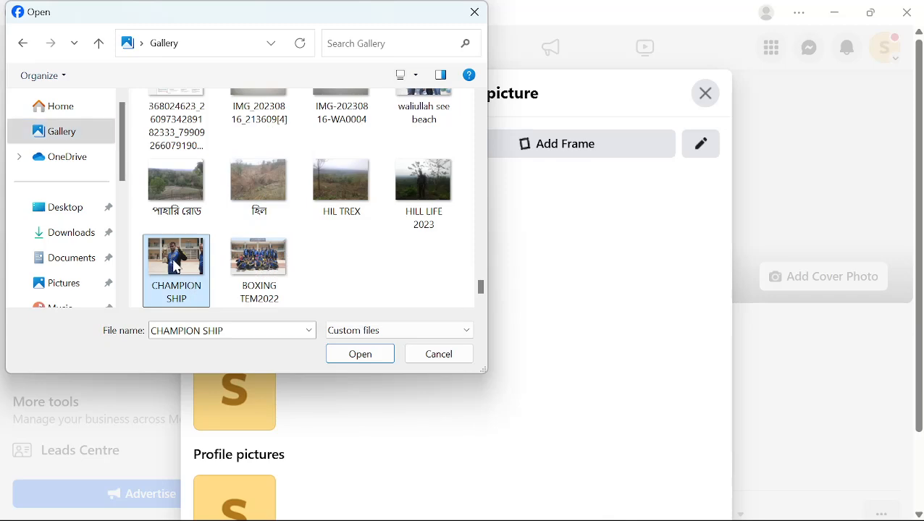
left_click(359, 354)
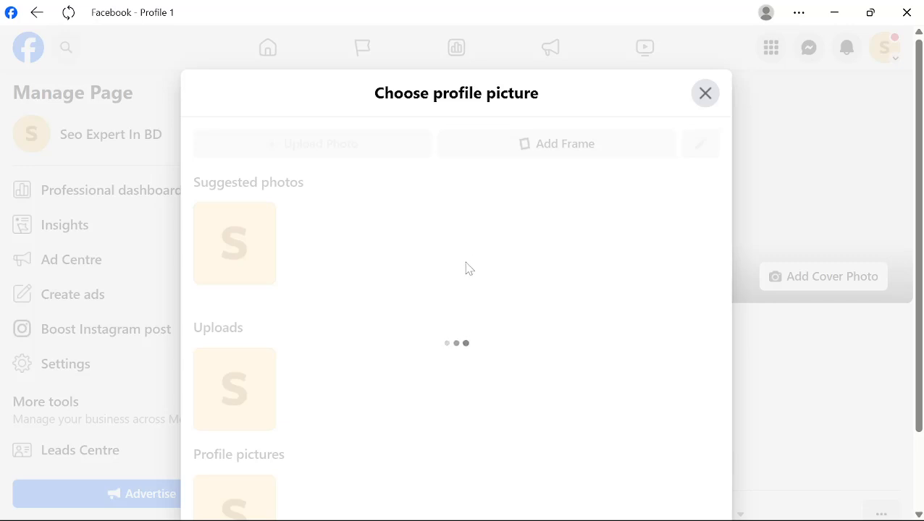
Nudge the trophy photo slightly down inside the profile circle and save it as the profile picture
mouse_move(482, 519)
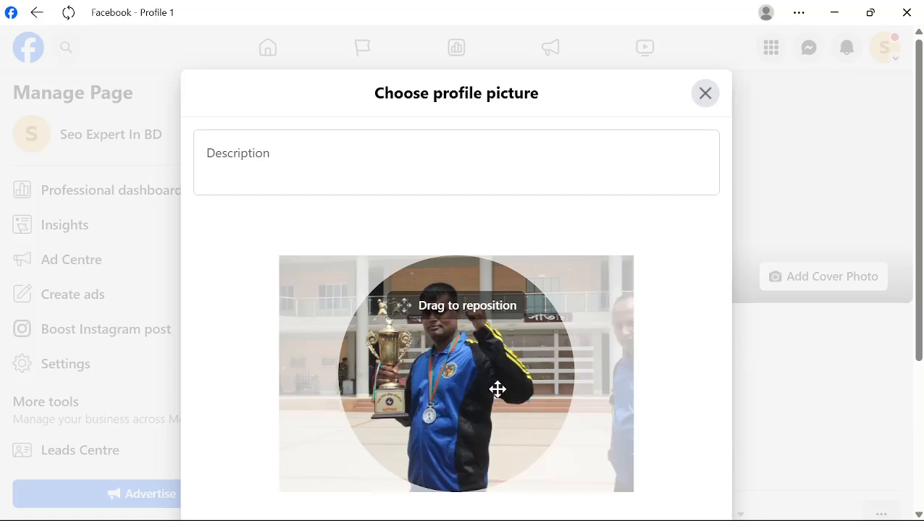
left_click_drag(496, 387, 501, 430)
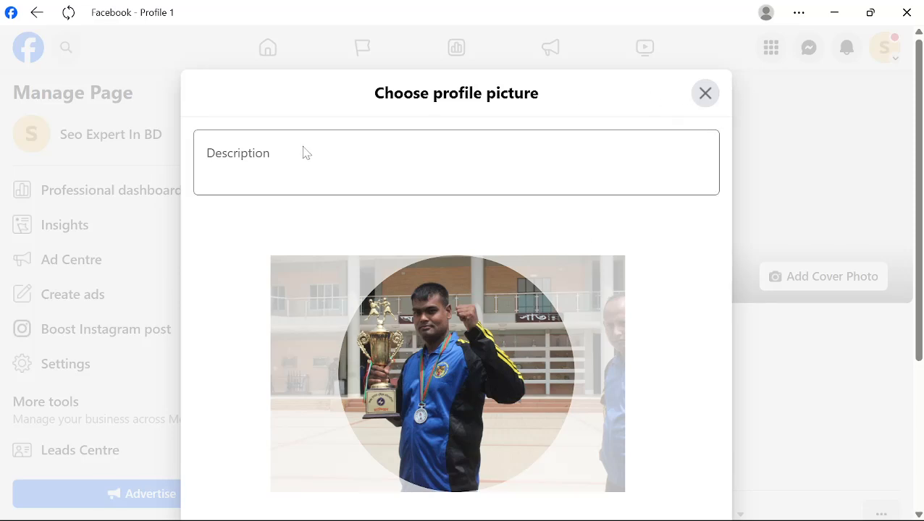
scroll(519, 262, "down", 3)
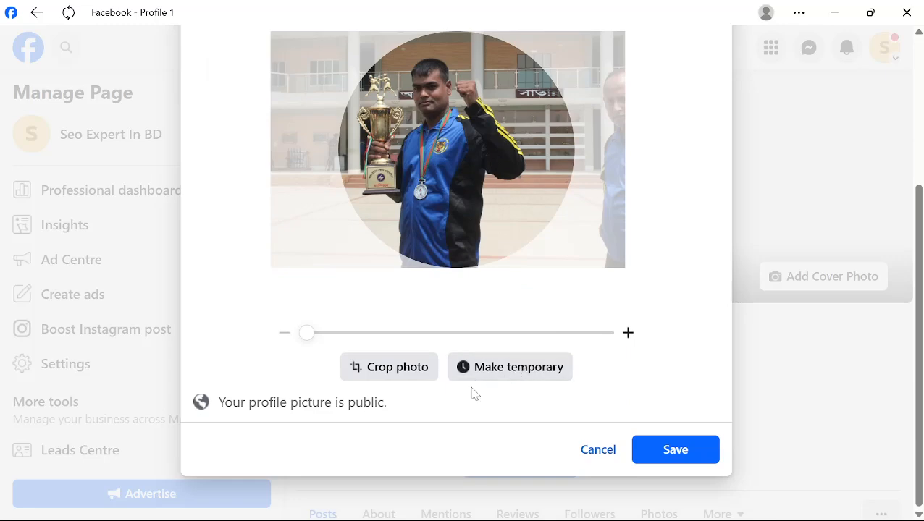
left_click(660, 451)
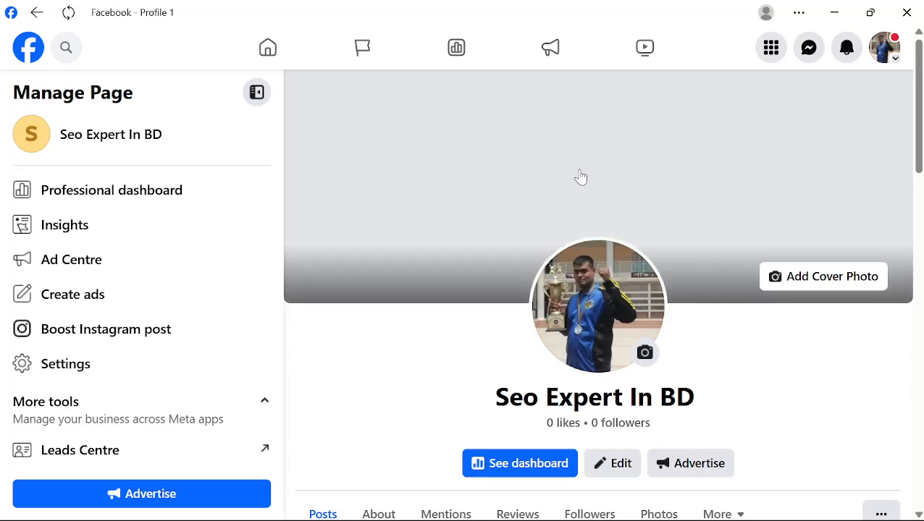
scroll(518, 208, "down", 2)
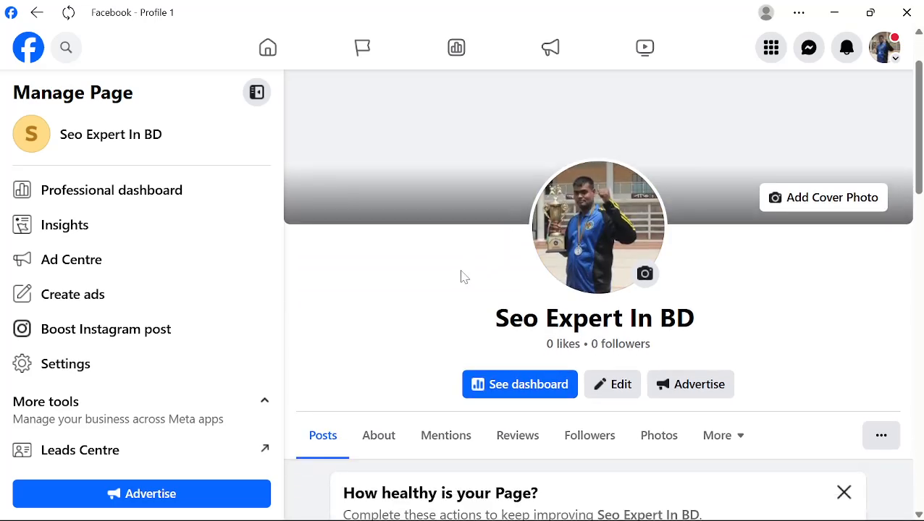
Choose to upload a new cover photo for the page from the computer
scroll(450, 277, "down", 2)
scroll(439, 276, "down", 2)
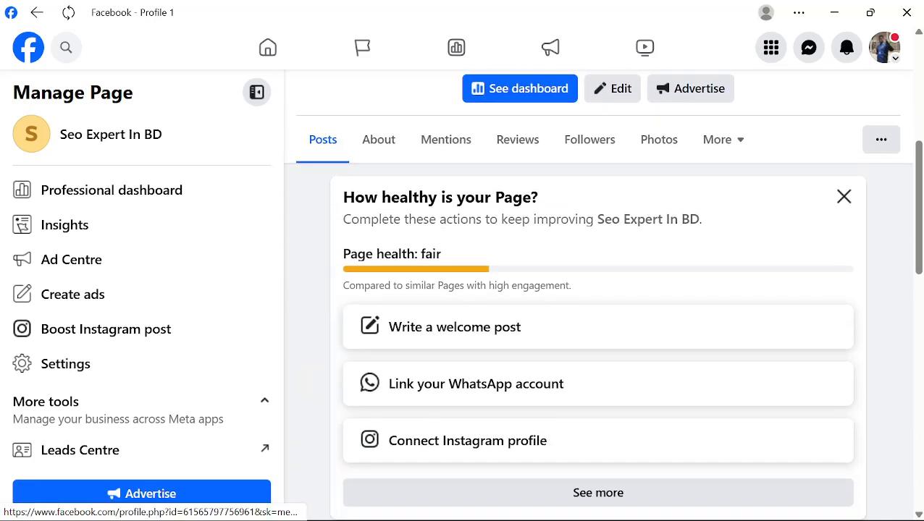
scroll(443, 289, "up", 5)
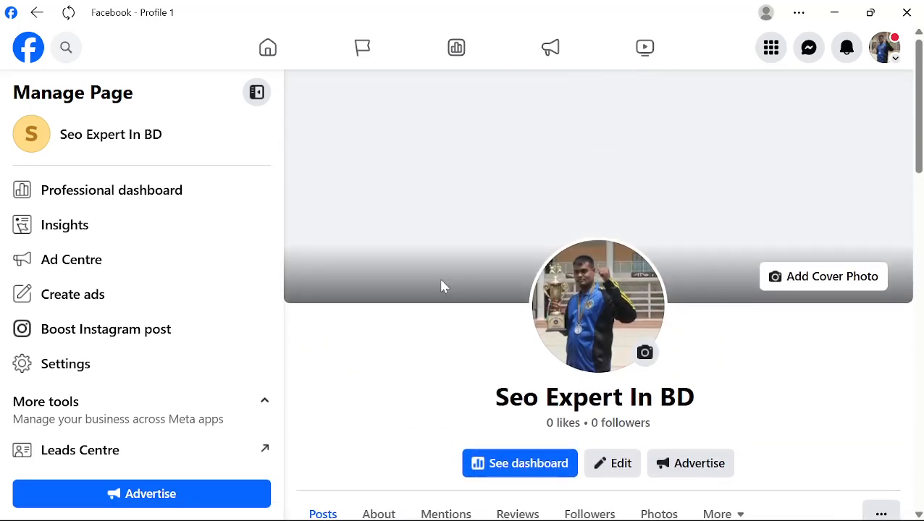
scroll(441, 286, "down", 1)
scroll(634, 271, "up", 1)
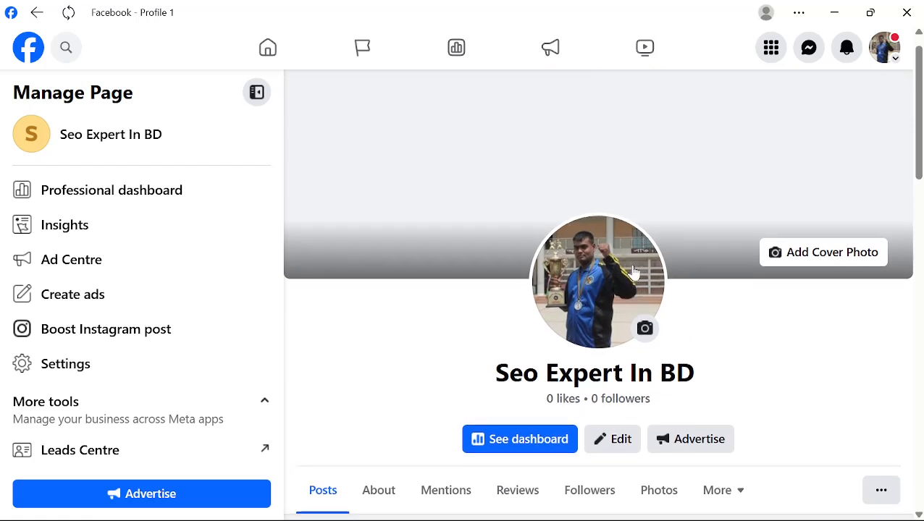
left_click(834, 278)
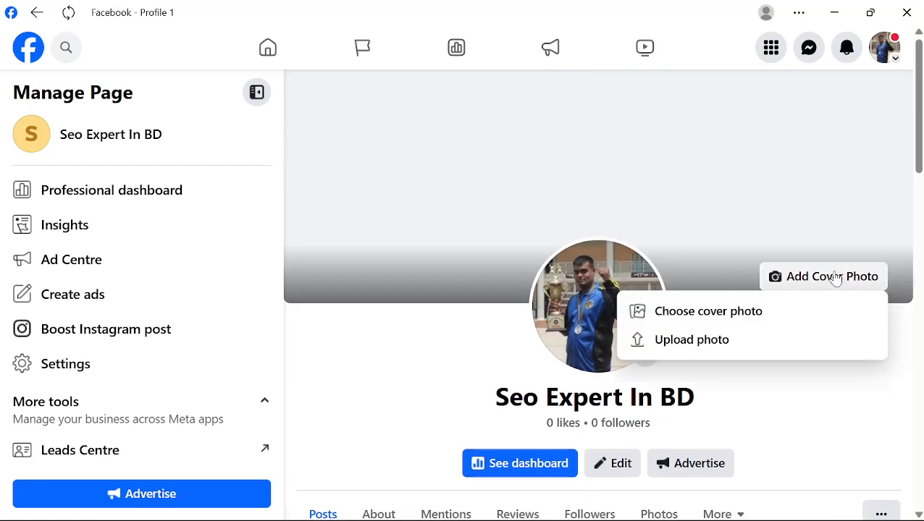
left_click(669, 341)
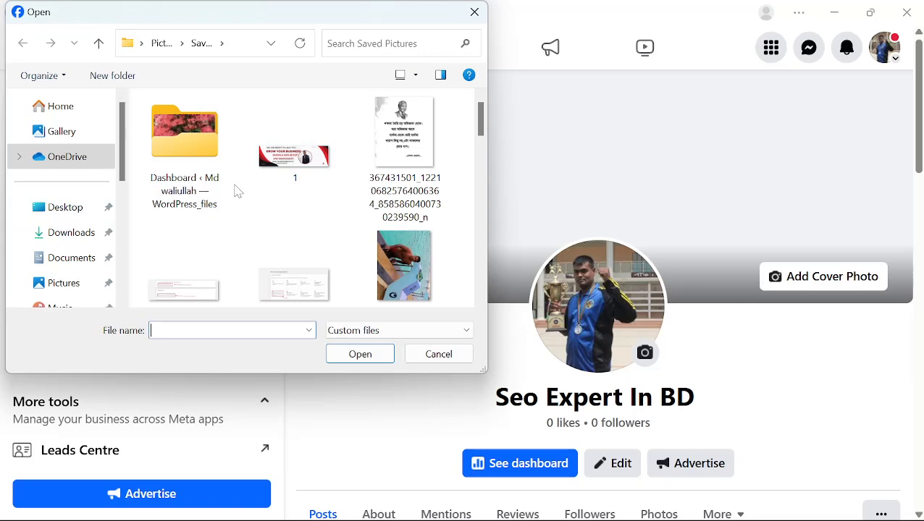
In the Gallery folder, select the Digital marketing Expart image as the cover file
scroll(248, 181, "down", 6)
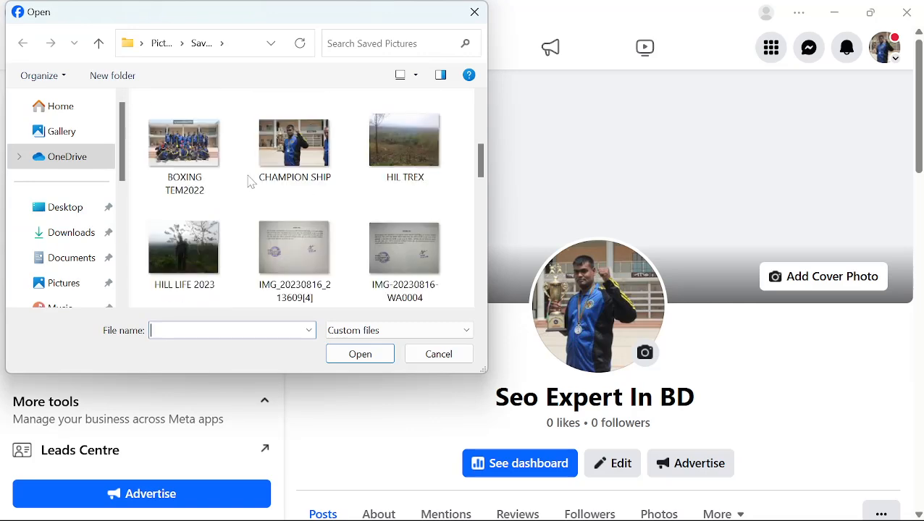
scroll(245, 179, "down", 2)
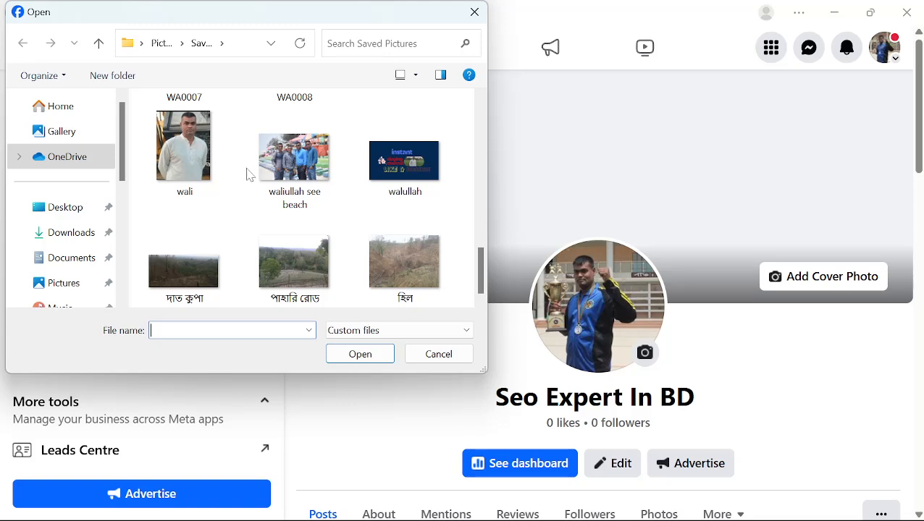
scroll(275, 184, "up", 8)
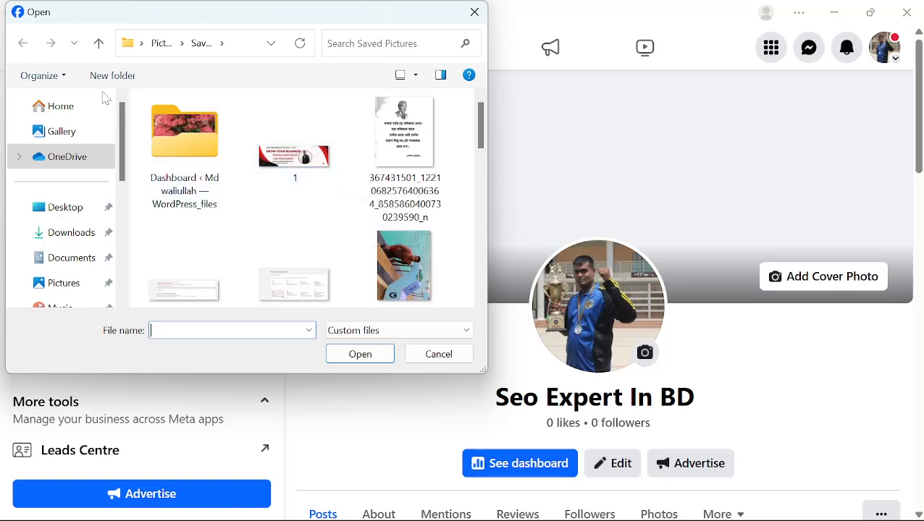
left_click(65, 133)
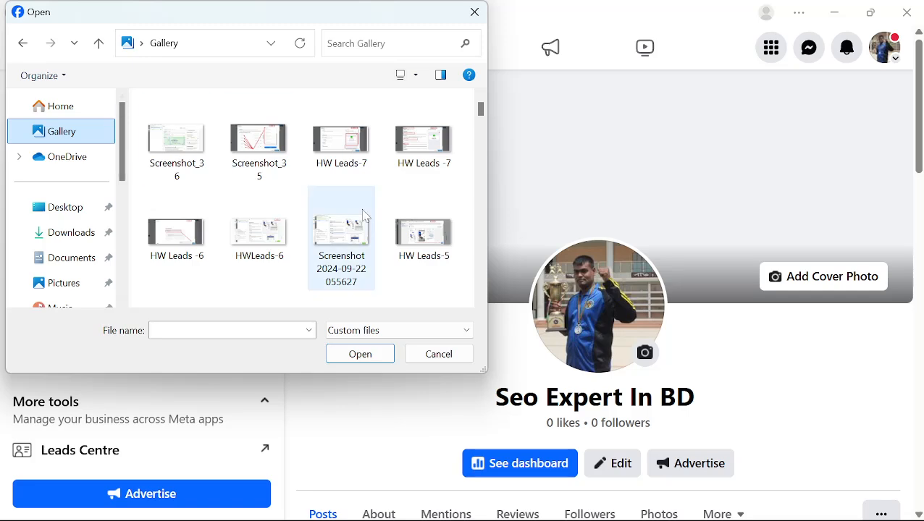
scroll(351, 207, "down", 10)
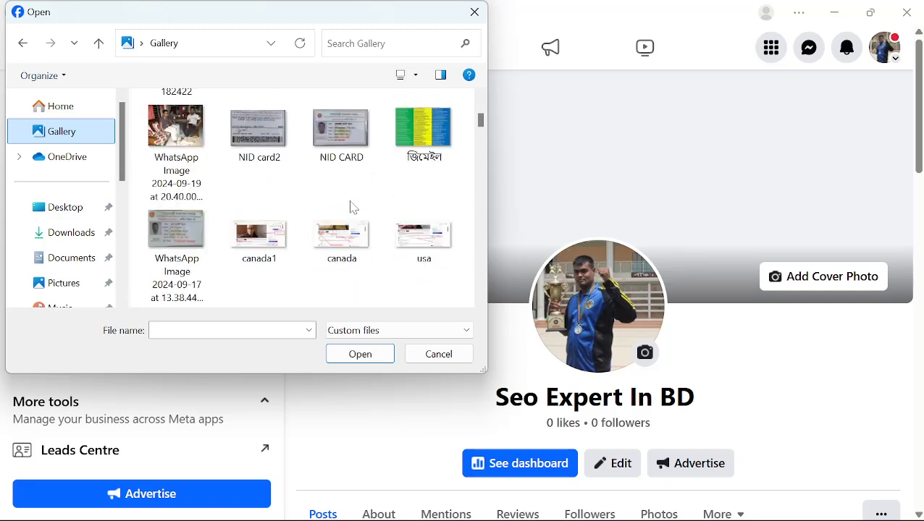
scroll(352, 208, "down", 10)
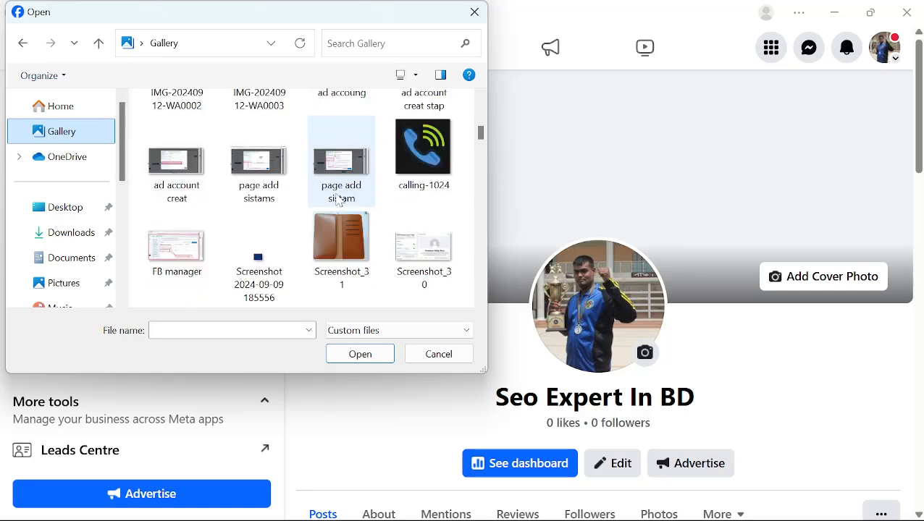
scroll(338, 201, "down", 6)
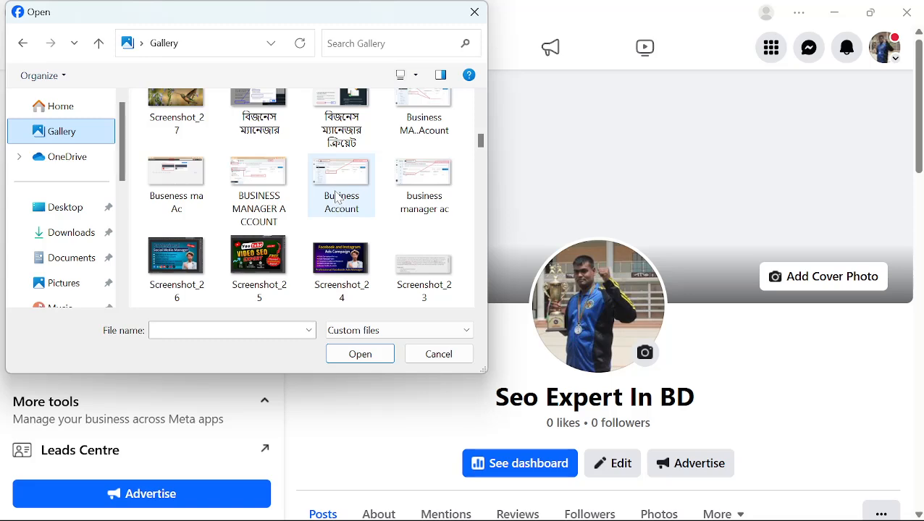
scroll(335, 202, "up", 2)
scroll(327, 190, "down", 5)
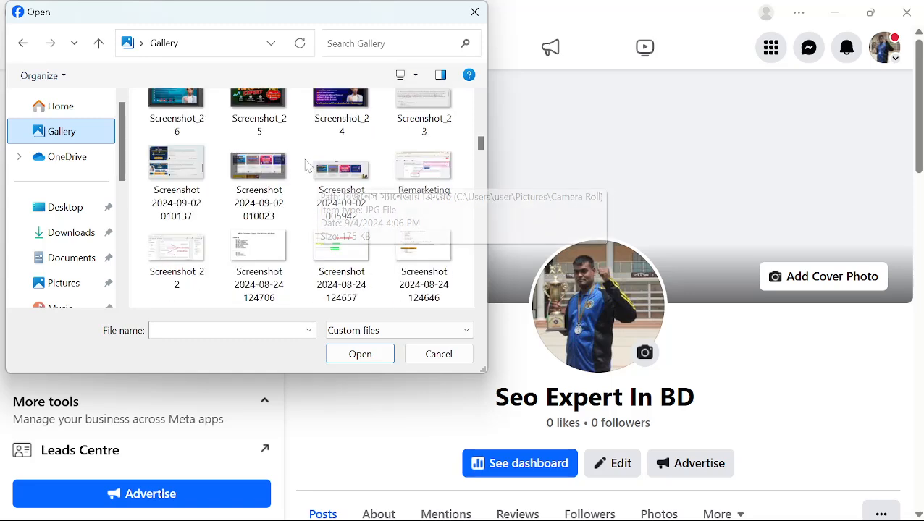
scroll(307, 165, "down", 3)
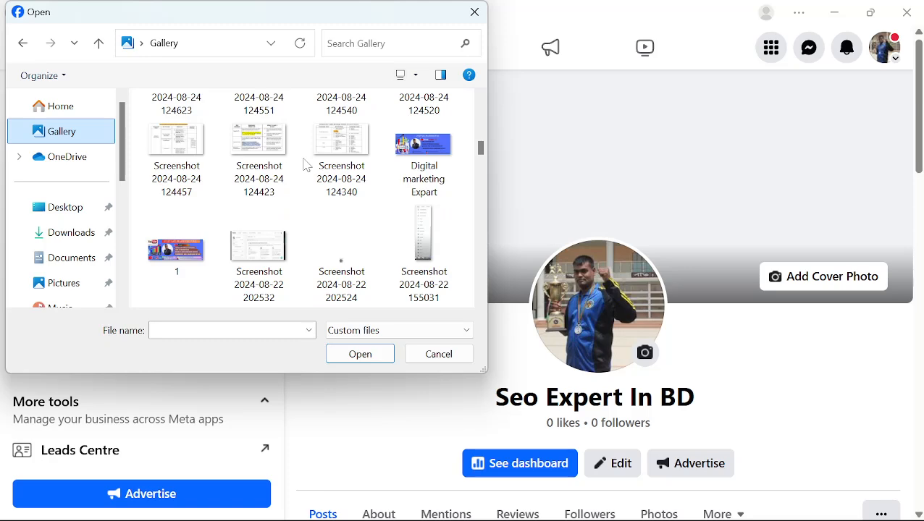
scroll(304, 168, "down", 1)
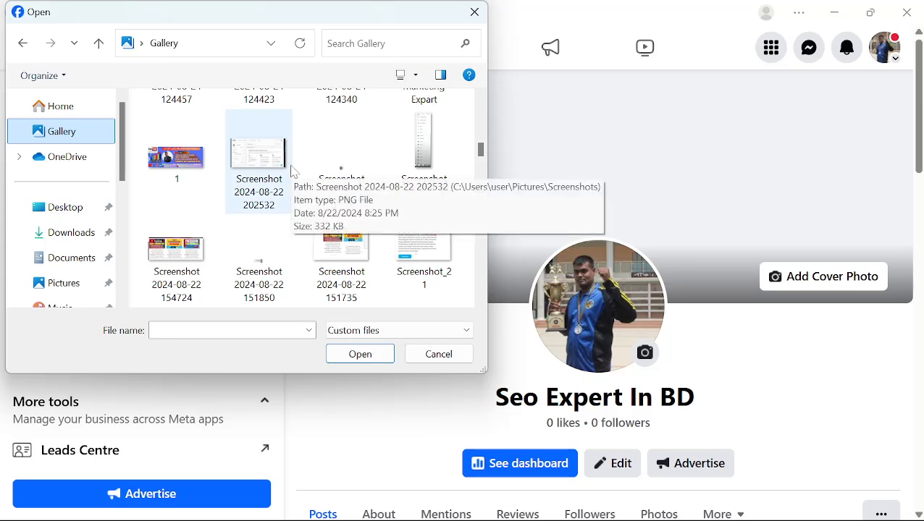
scroll(291, 169, "up", 2)
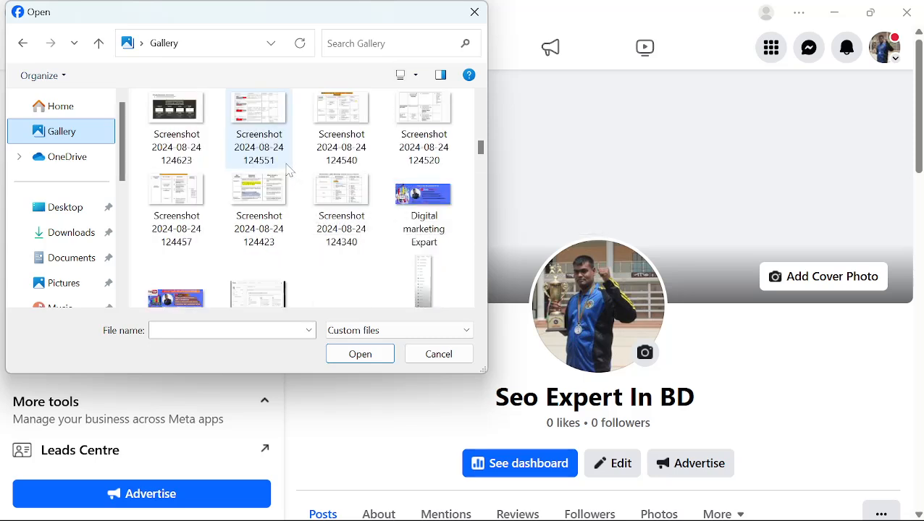
left_click(402, 198)
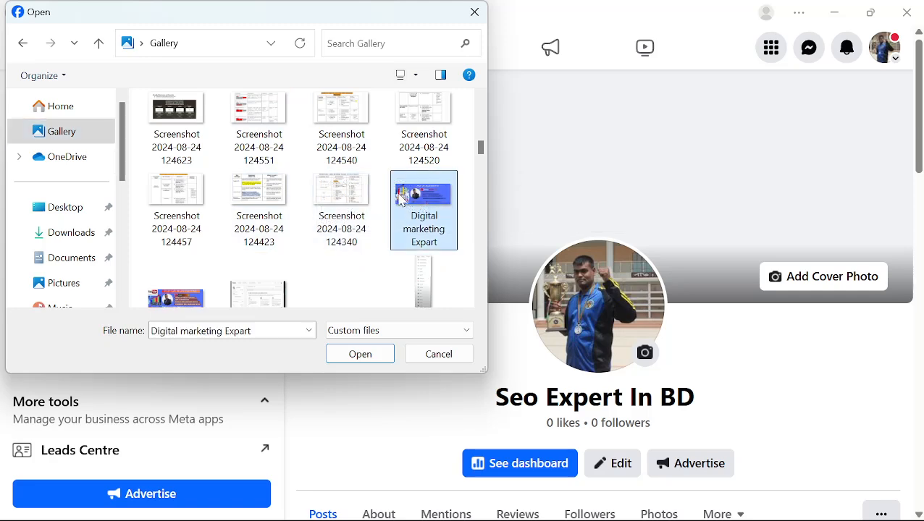
left_click(373, 359)
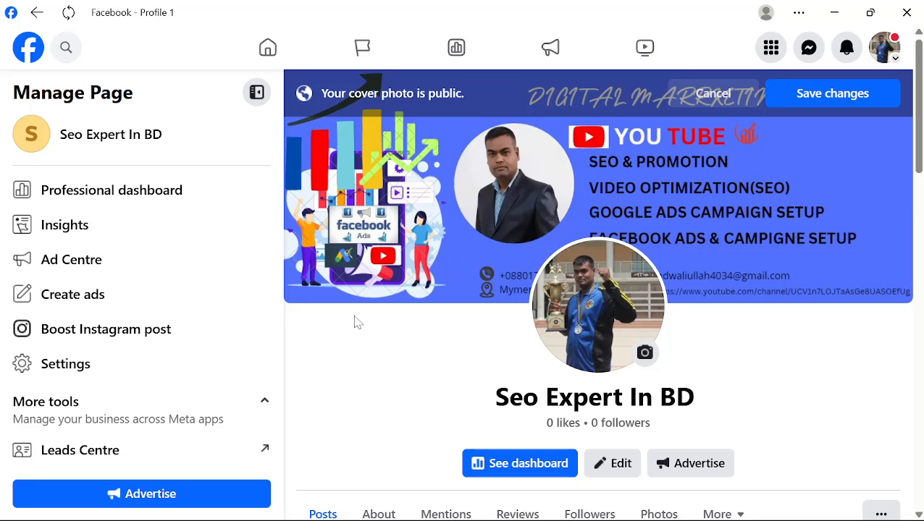
scroll(355, 322, "down", 2)
scroll(355, 322, "down", 2)
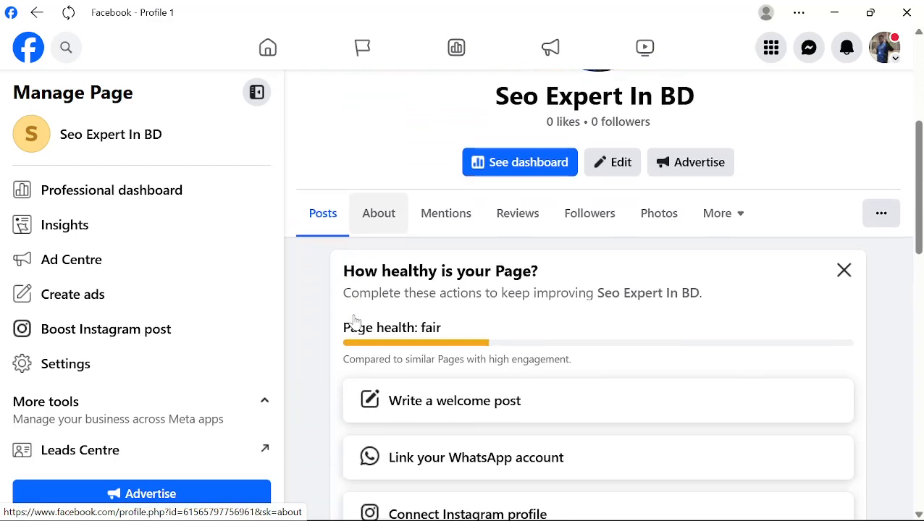
scroll(347, 325, "down", 3)
scroll(348, 325, "up", 7)
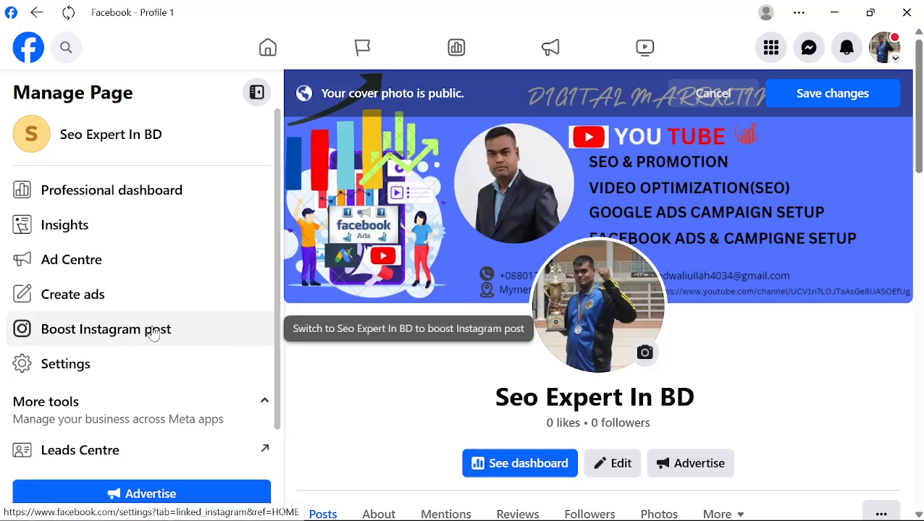
scroll(467, 332, "down", 1)
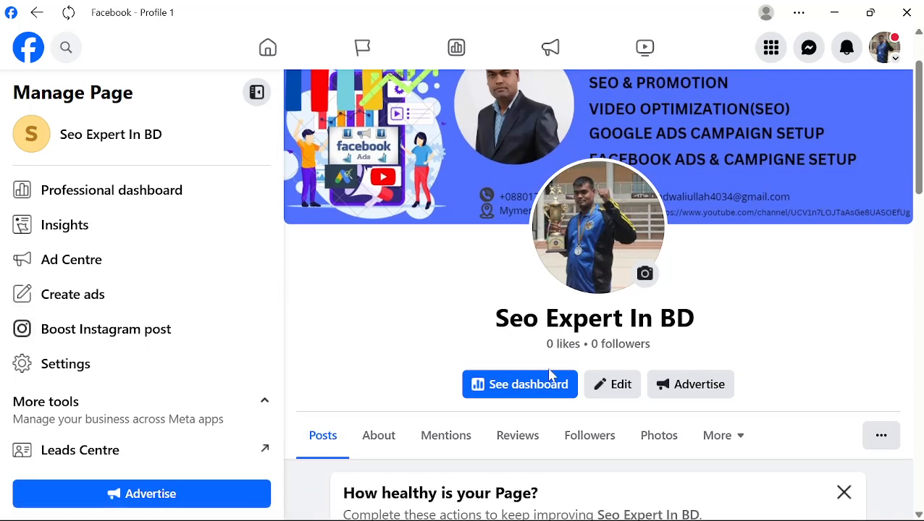
Open the Edit Page panel for Seo Expert In BD and select the word 'Mission' in its bio
left_click(597, 389)
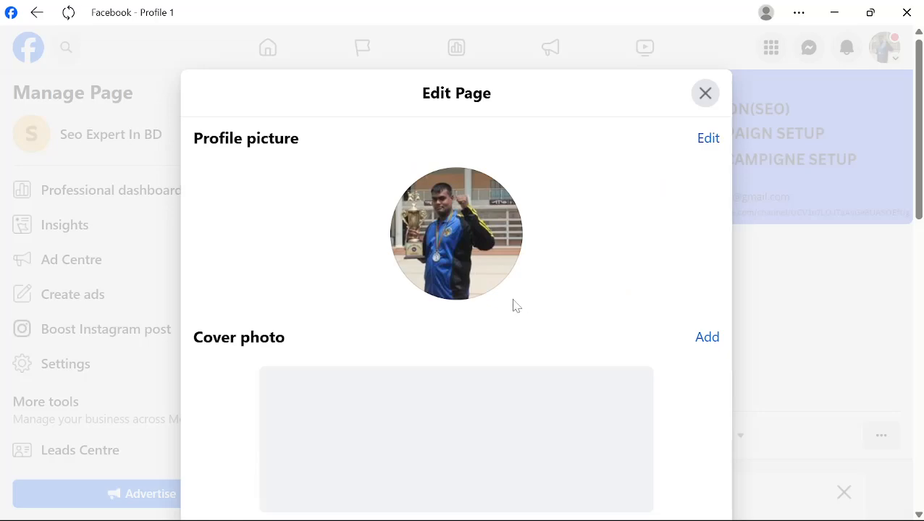
scroll(298, 342, "down", 3)
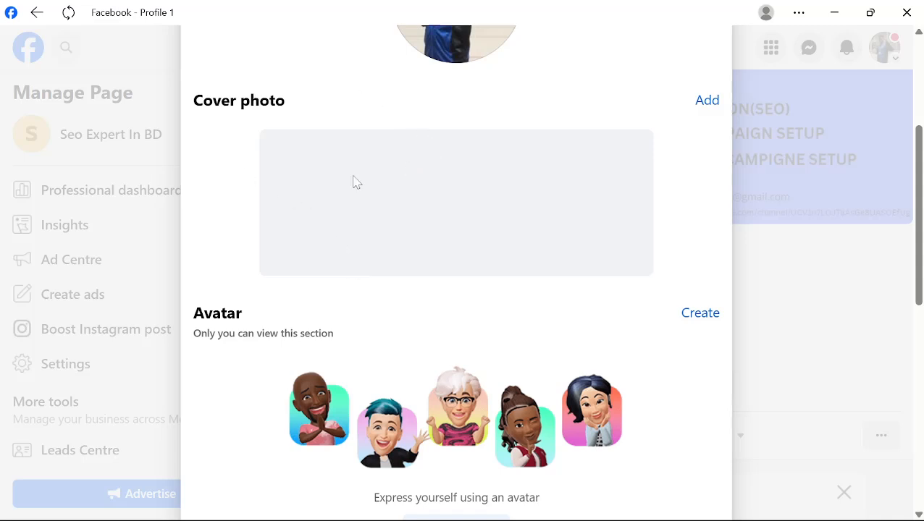
scroll(353, 181, "down", 2)
scroll(272, 294, "down", 3)
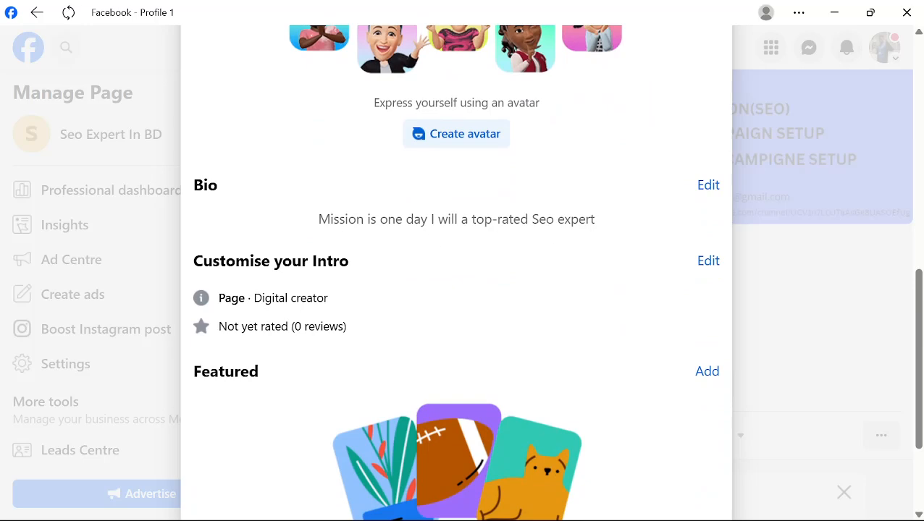
double_click(318, 221)
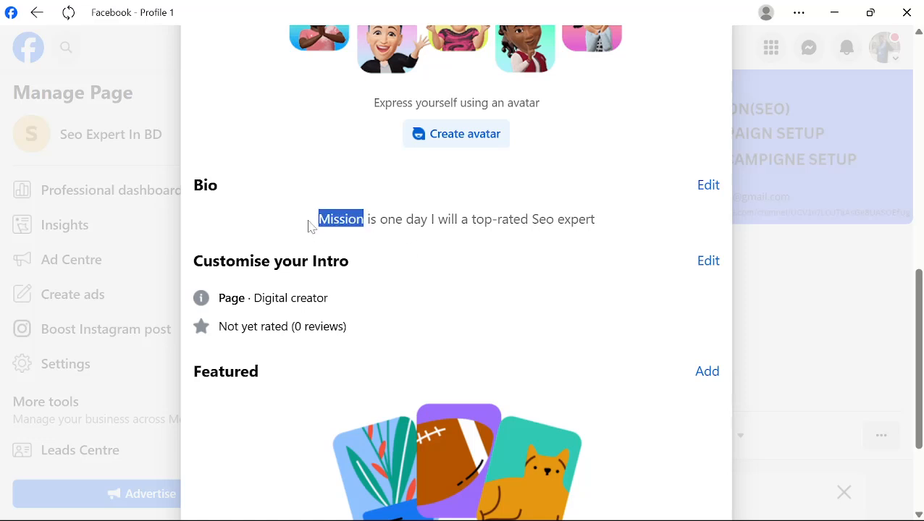
left_click(337, 193)
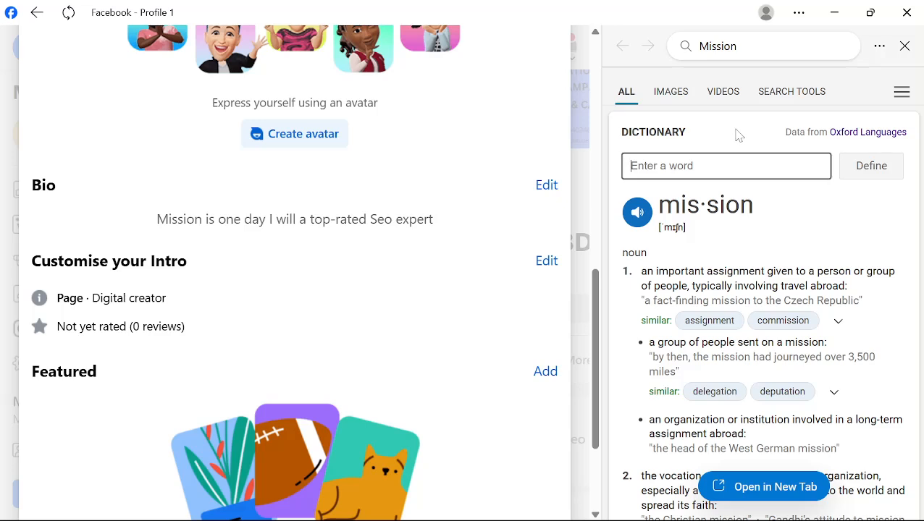
type("m")
key("BackSpace")
type("MY MISS")
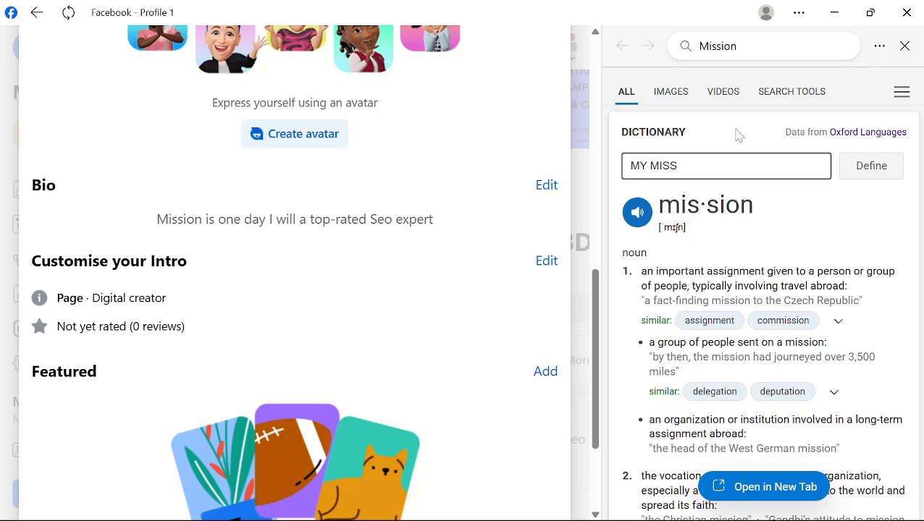
type("ION")
key("BackSpace")
key("BackSpace")
key("BackSpace")
key("BackSpace")
key("BackSpace")
key("BackSpace")
key("BackSpace")
key("BackSpace")
key("BackSpace")
type("zy")
key("BackSpace")
key("BackSpace")
key("BackSpace")
type("Y mISS")
key("BackSpace")
key("BackSpace")
key("BackSpace")
key("BackSpace")
type("M")
left_click(871, 165)
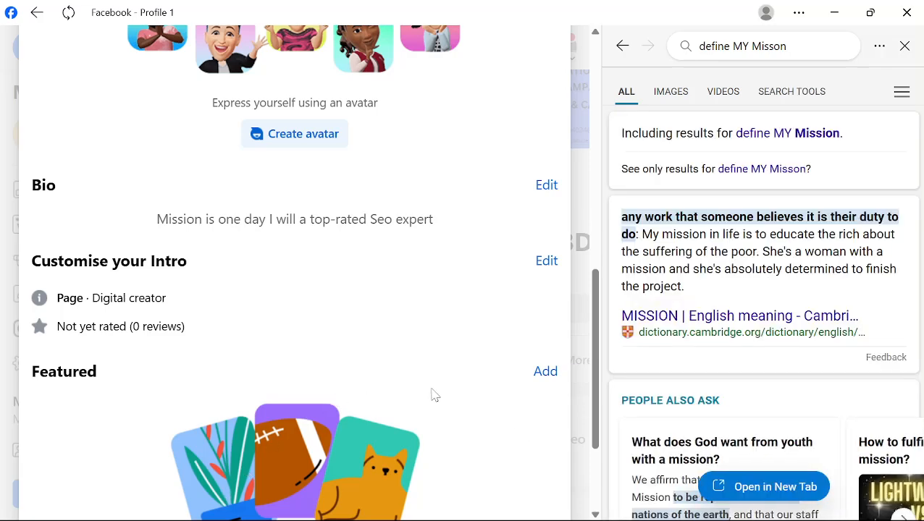
scroll(377, 365, "up", 5)
scroll(377, 366, "up", 1)
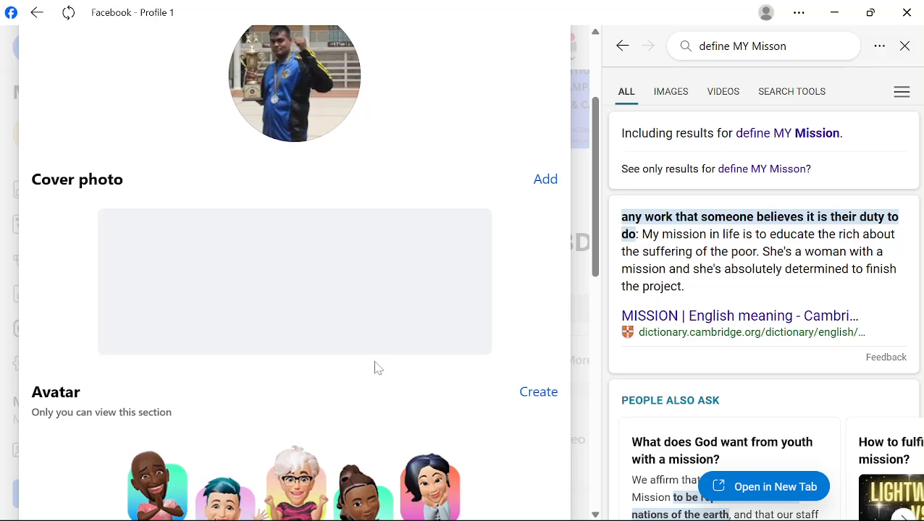
scroll(377, 367, "down", 8)
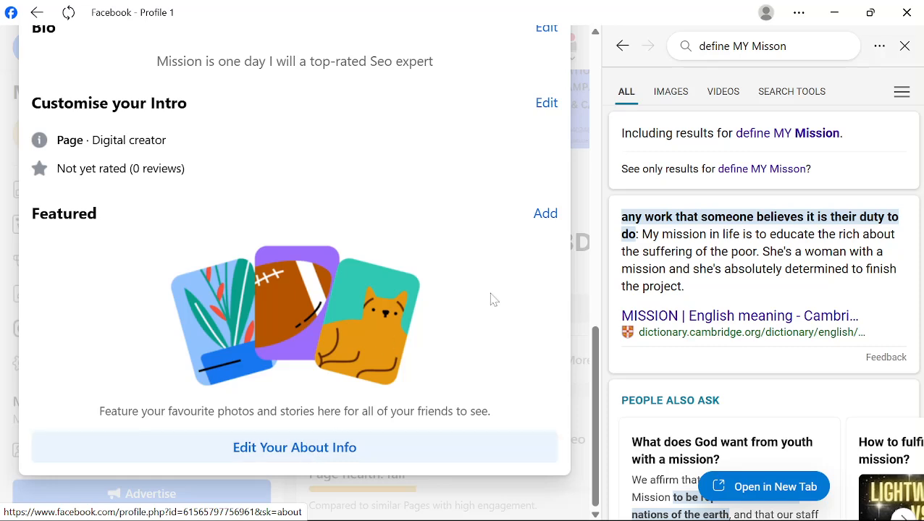
left_click(904, 49)
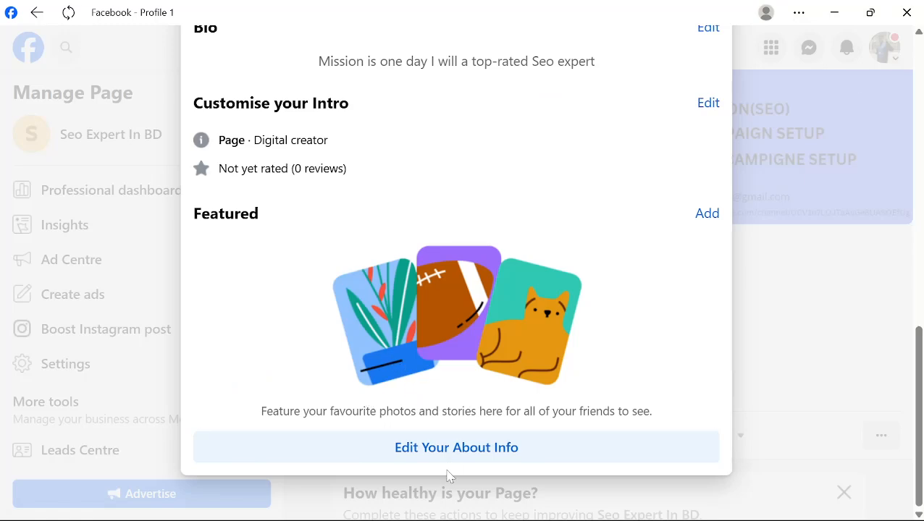
Start a new page address, filled from saved personal info, with Mymensingh as the city
left_click(437, 449)
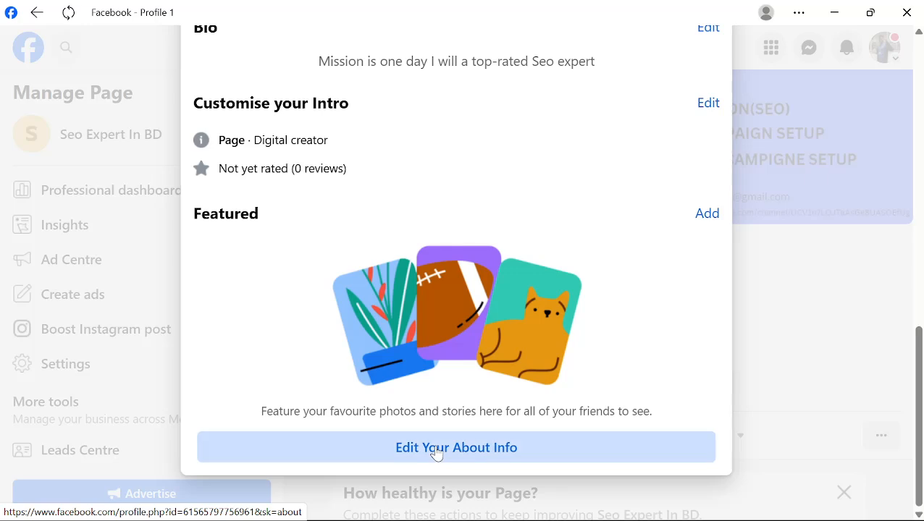
scroll(477, 369, "down", 2)
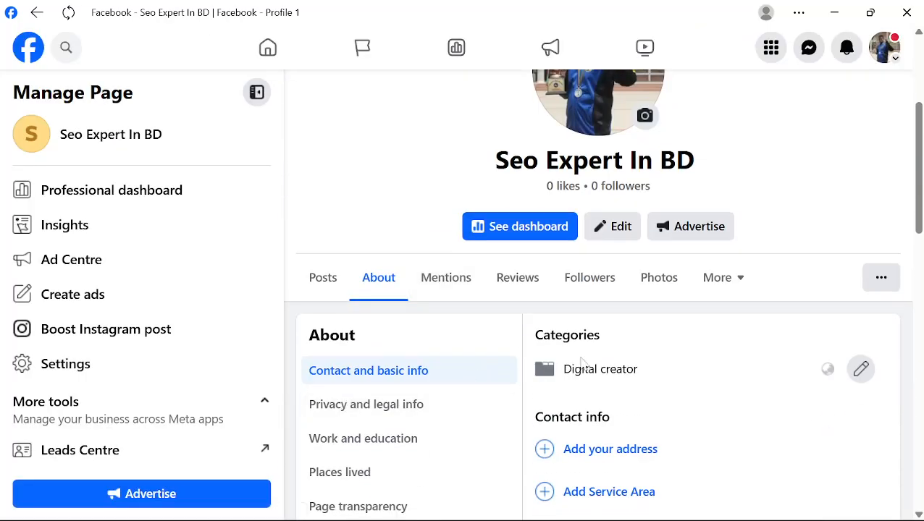
scroll(597, 353, "down", 1)
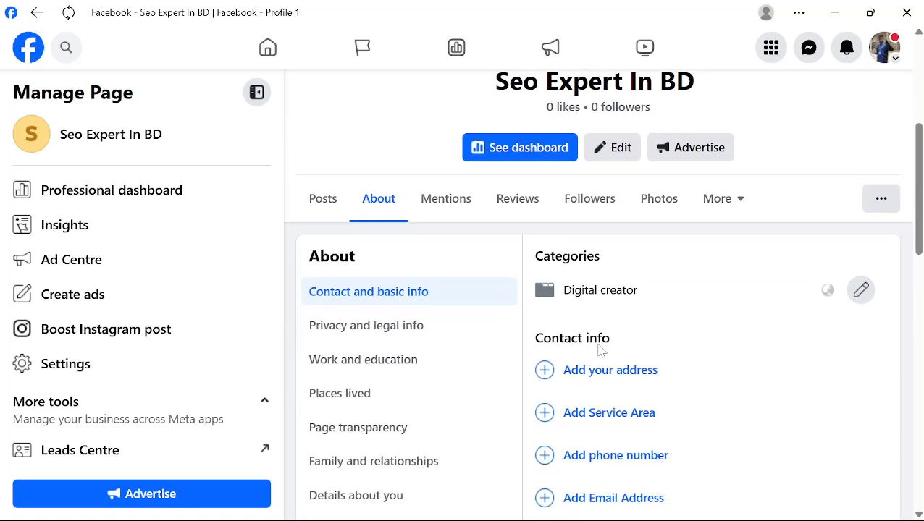
left_click(569, 374)
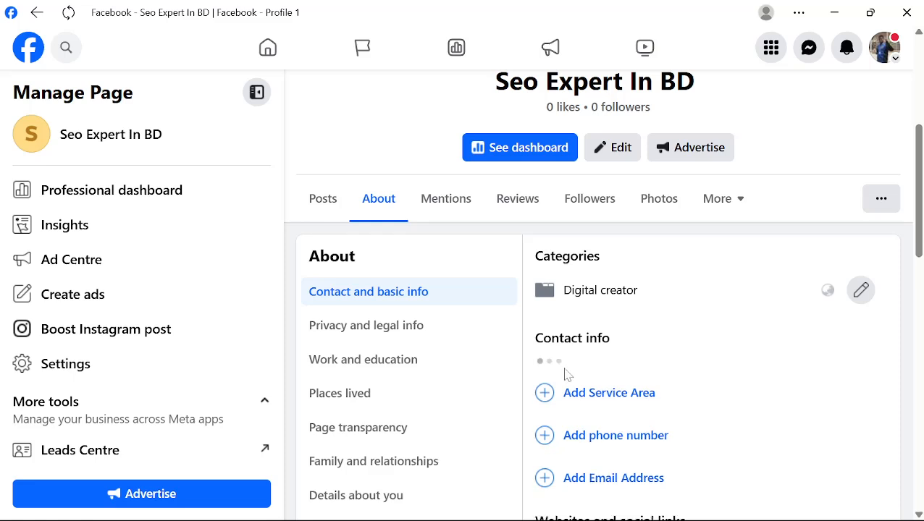
scroll(705, 361, "down", 2)
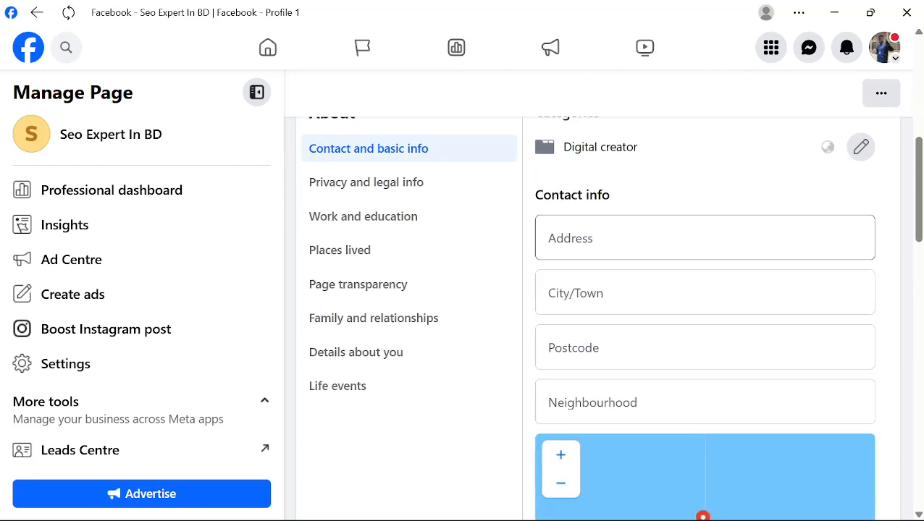
left_click(705, 223)
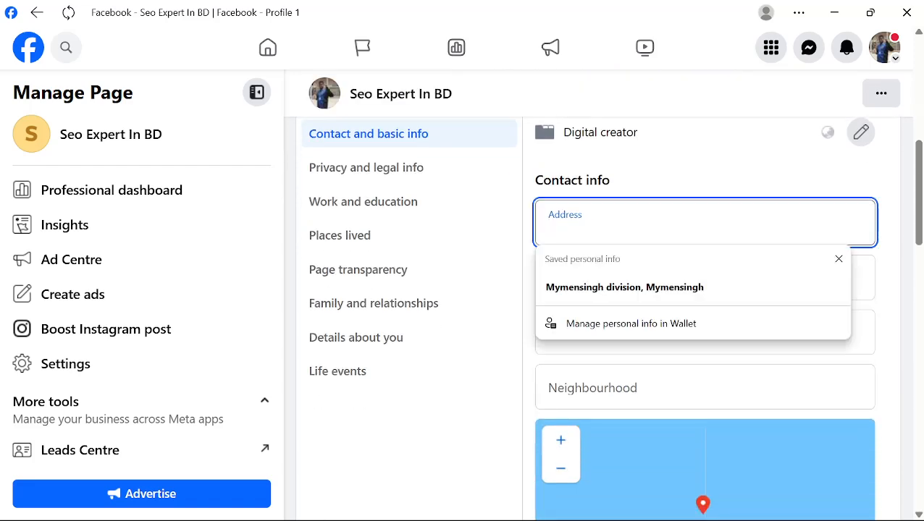
left_click(660, 287)
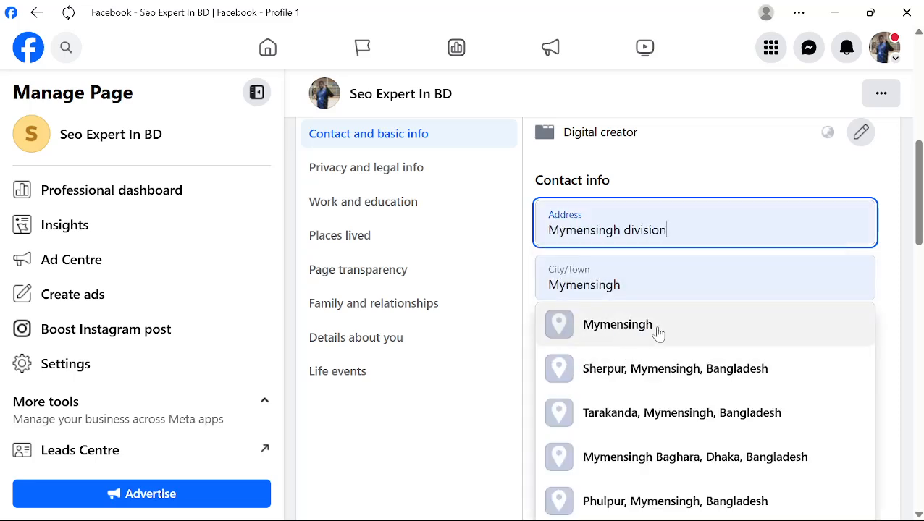
left_click(650, 329)
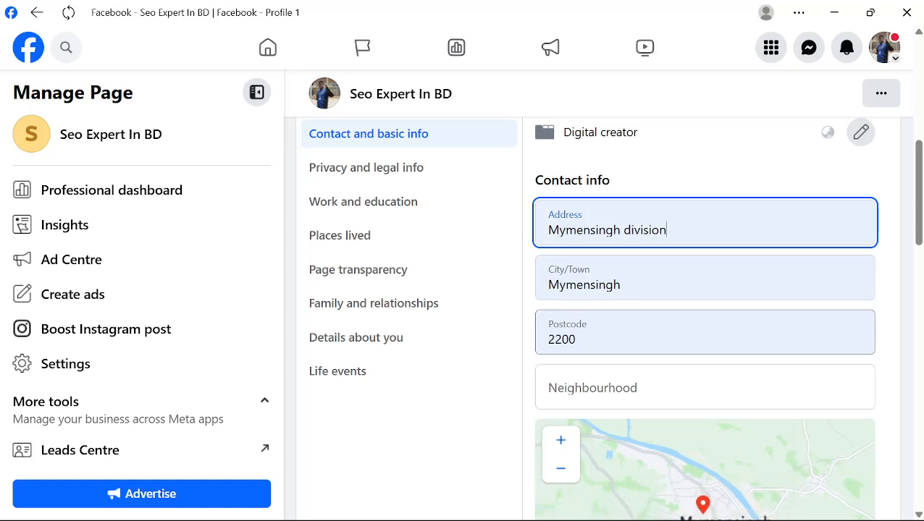
Zoom the map to street level on Mymensingh and save the 2200 address
scroll(632, 362, "down", 2)
scroll(631, 362, "down", 3)
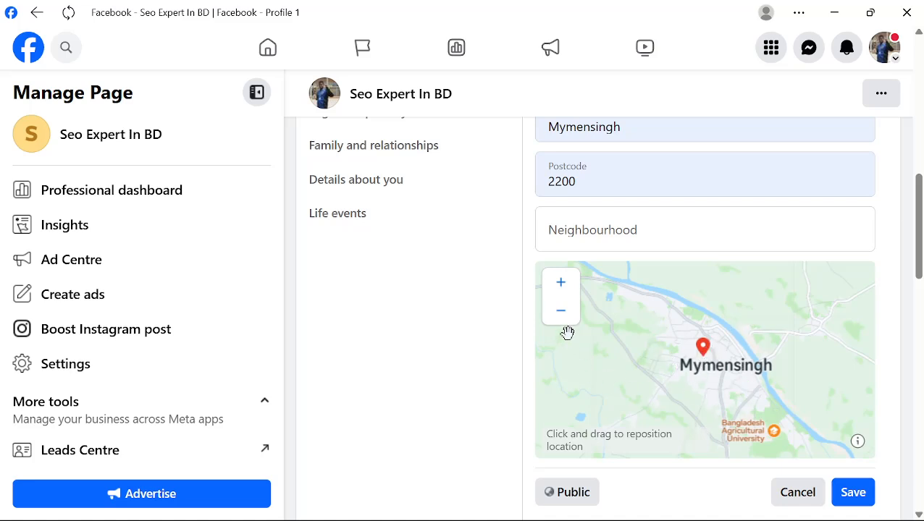
left_click(559, 284)
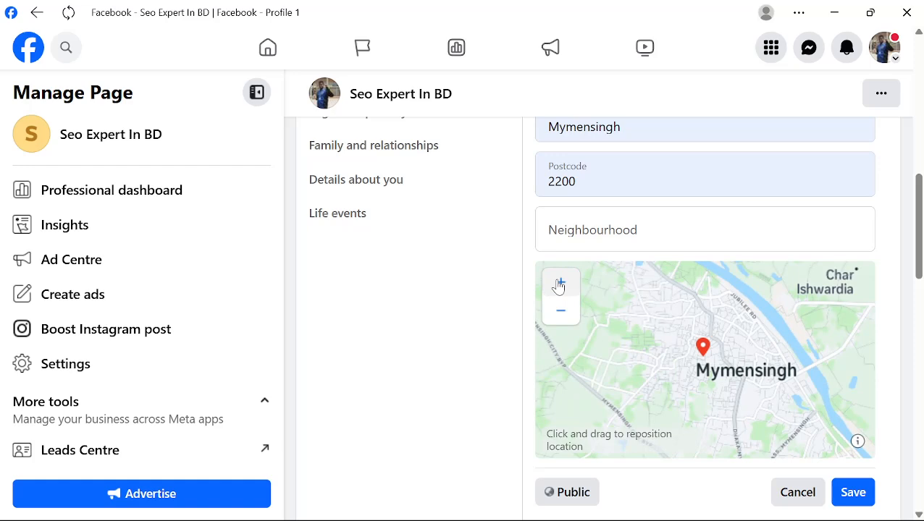
left_click(560, 284)
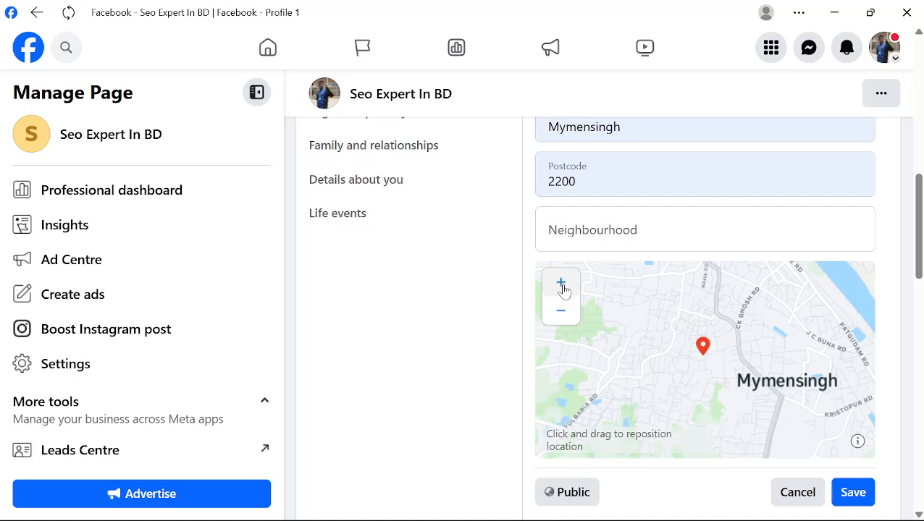
scroll(644, 329, "down", 2)
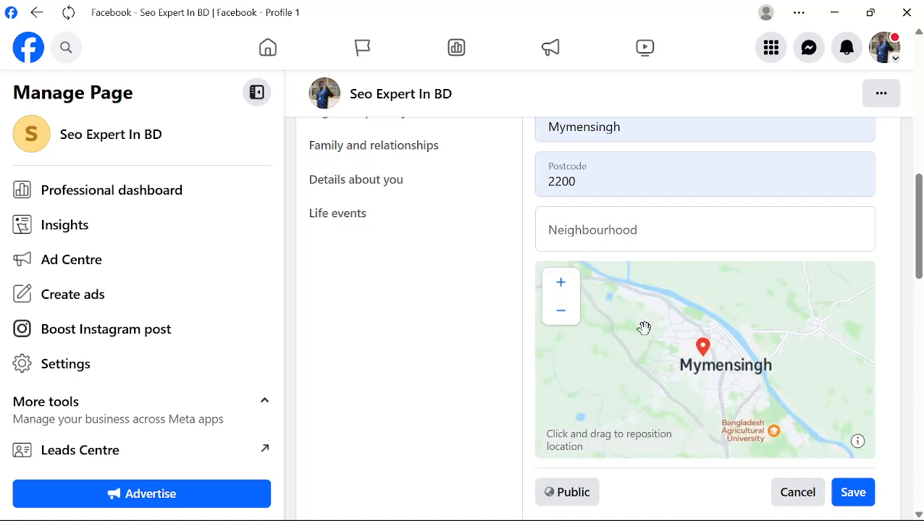
scroll(644, 329, "up", 2)
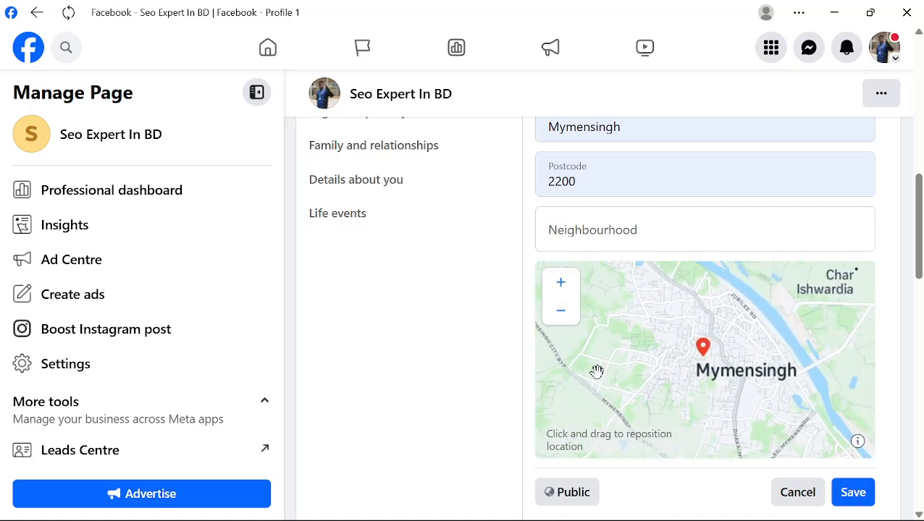
scroll(587, 367, "down", 1)
scroll(587, 367, "up", 1)
left_click(843, 490)
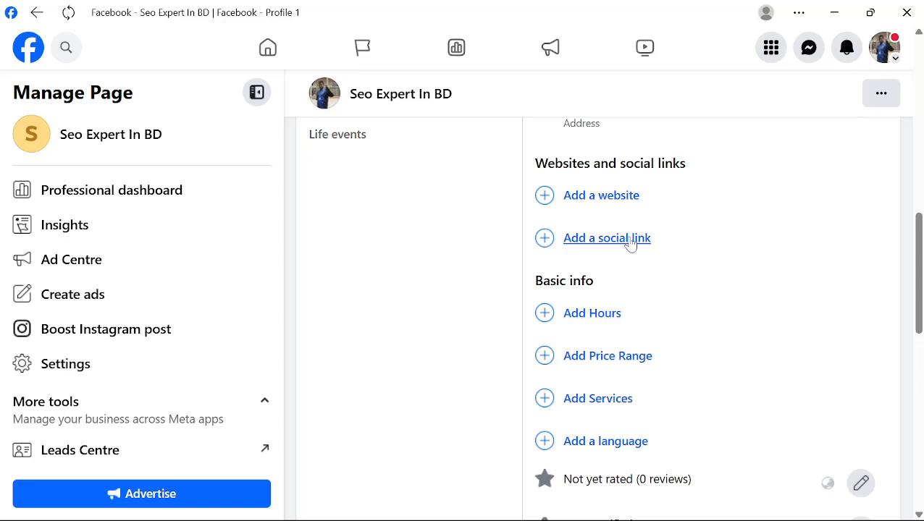
scroll(633, 311, "up", 4)
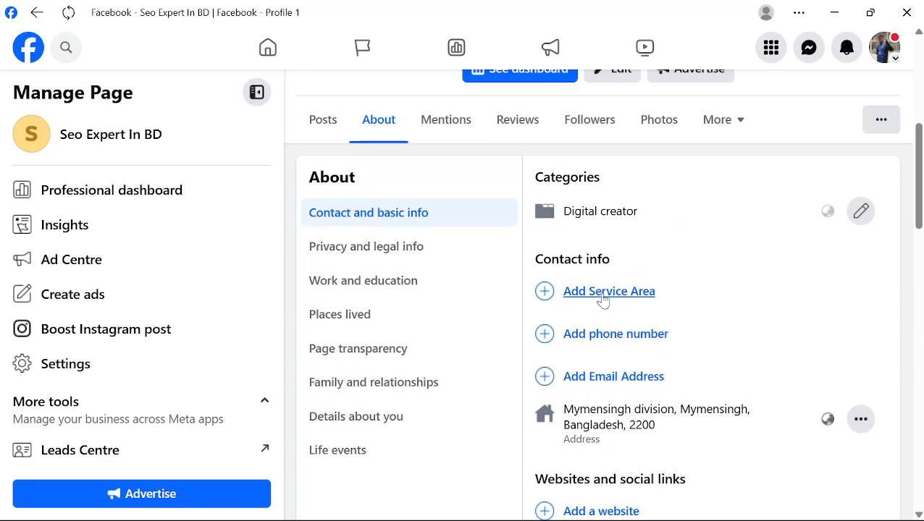
Open the page's service area field and clear out the USA entry
left_click(604, 293)
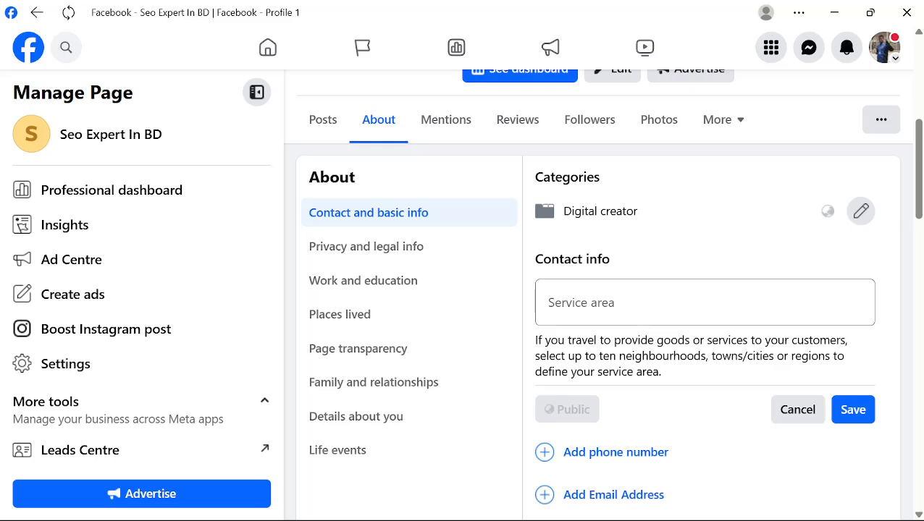
left_click(651, 304)
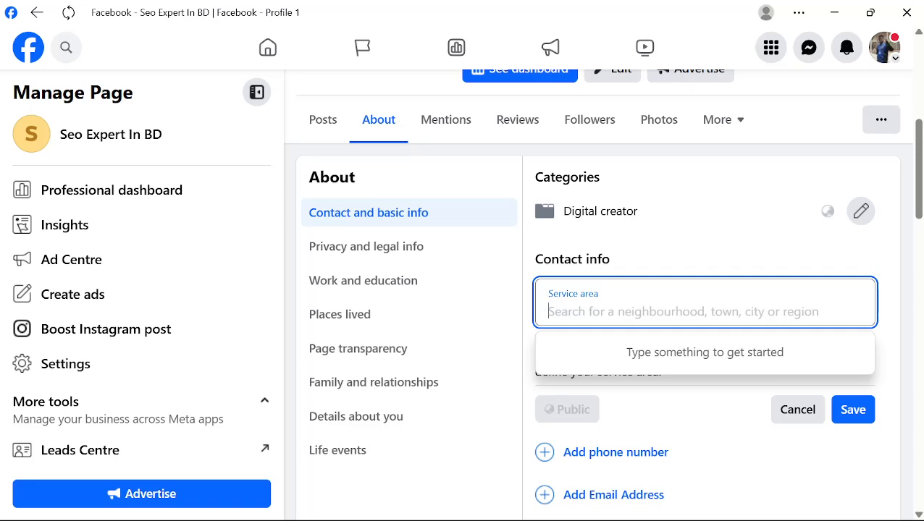
type("u")
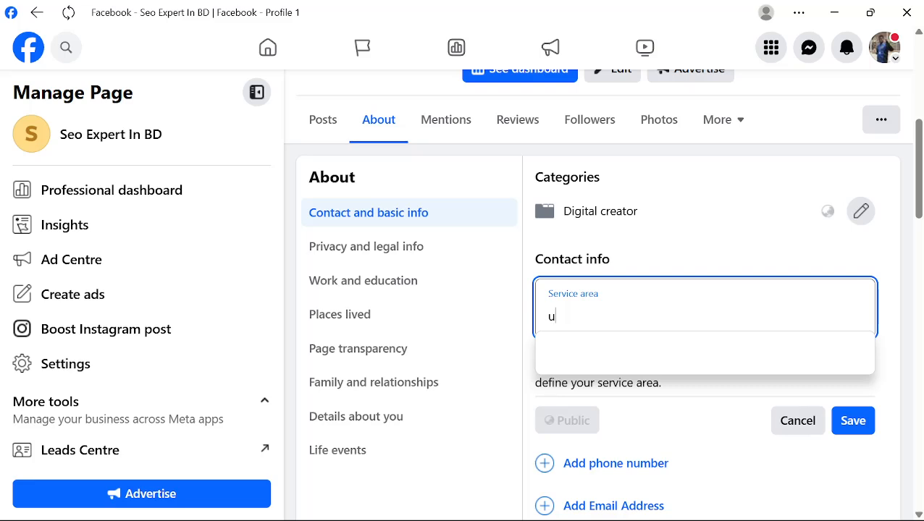
key("BackSpace")
type("USA")
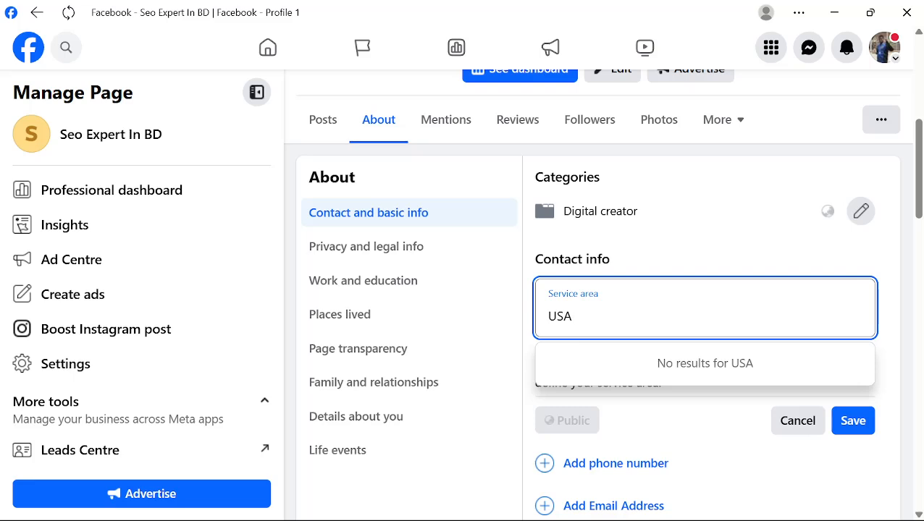
key("BackSpace")
key("BackSpace")
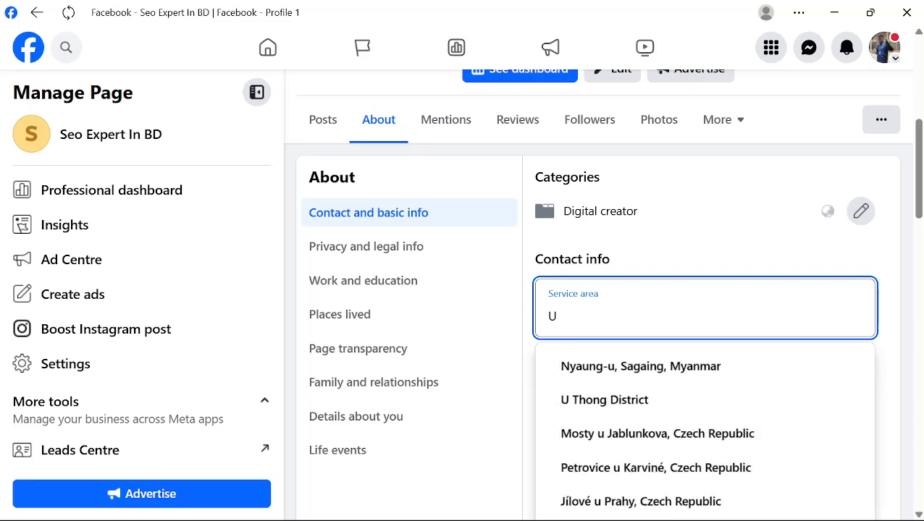
key("BackSpace")
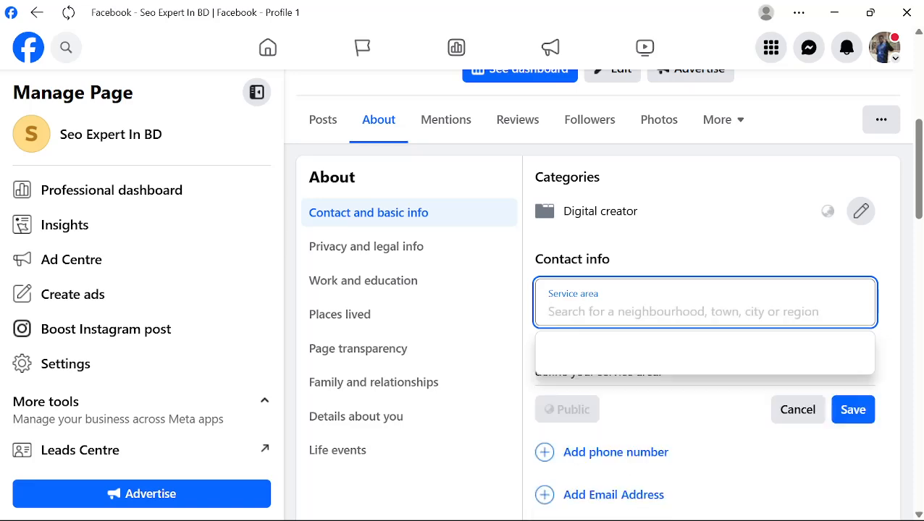
Enter 'Bangladesh' in normal case as the service area and save it
type("B")
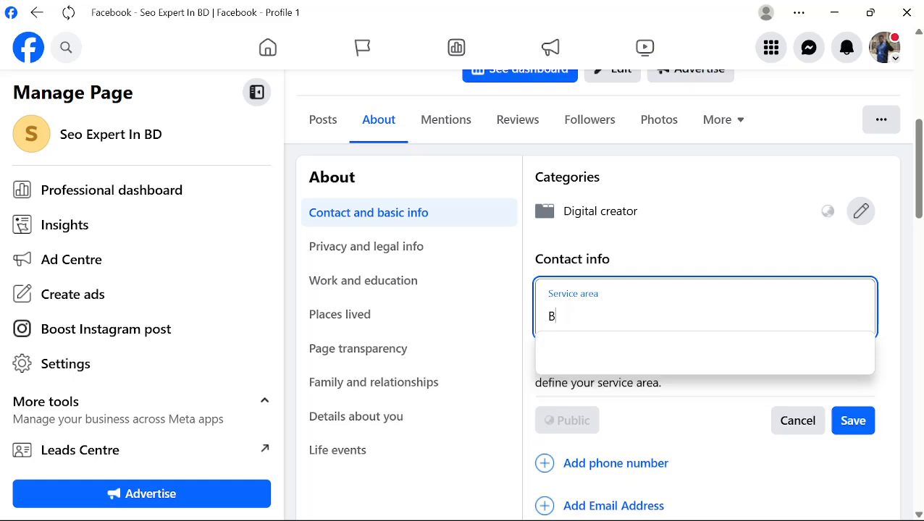
type("AN")
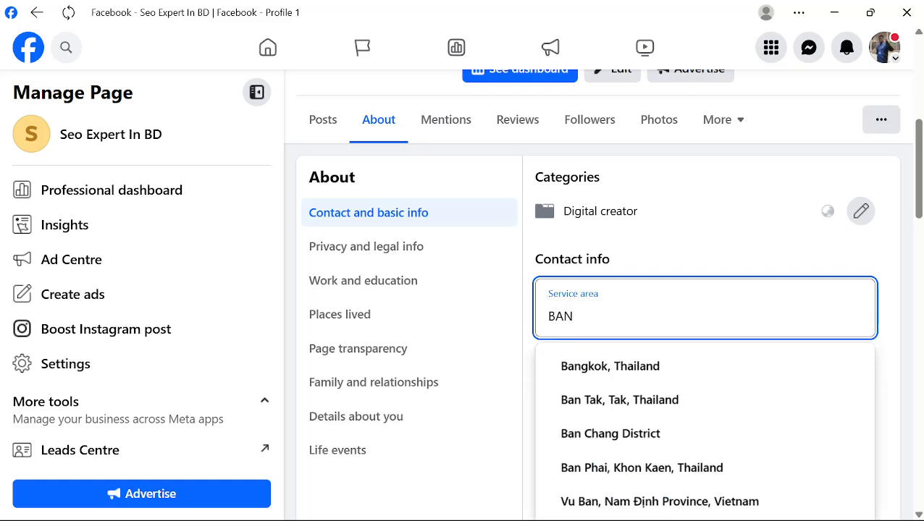
type("GL")
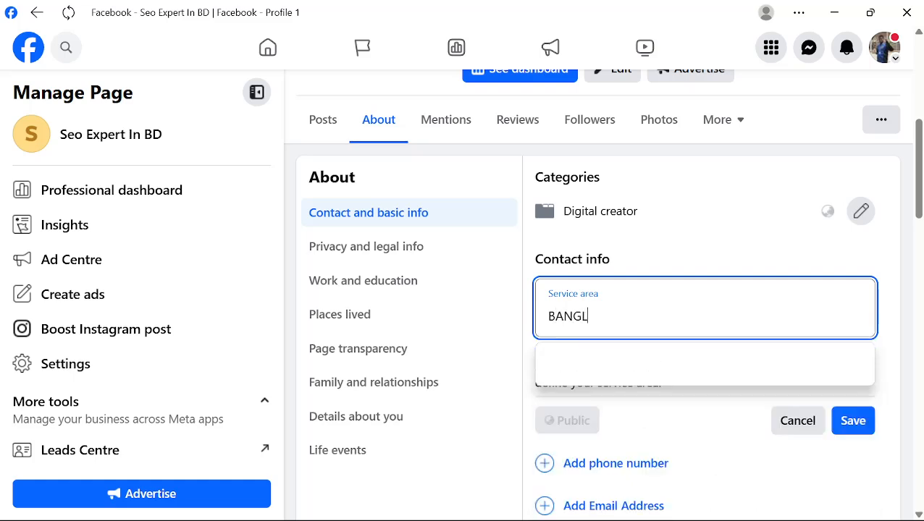
type("ADESH")
key("BackSpace")
key("BackSpace")
key("BackSpace")
key("BackSpace")
key("BackSpace")
key("BackSpace")
key("BackSpace")
key("BackSpace")
key("BackSpace")
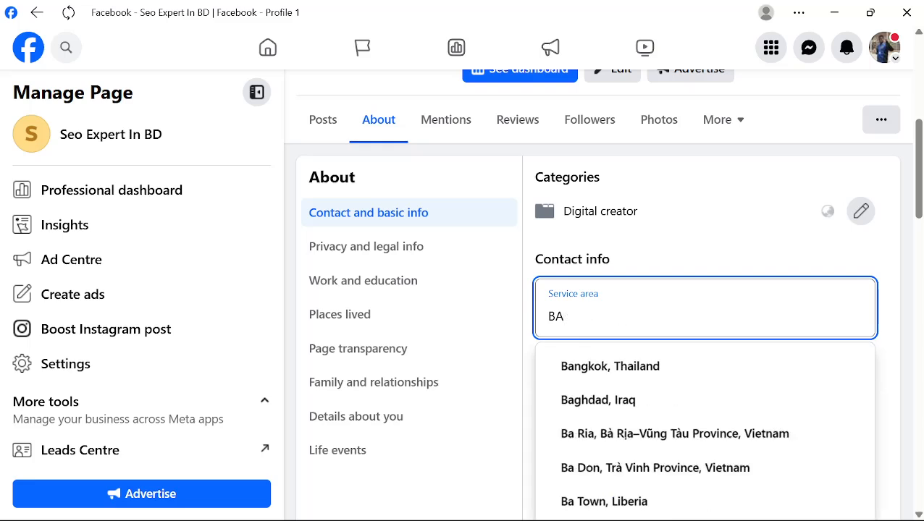
key("BackSpace")
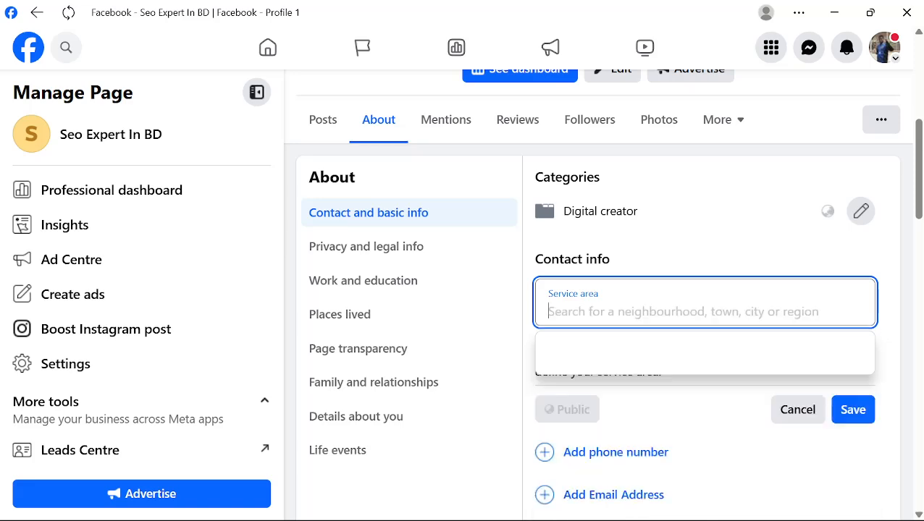
type("B")
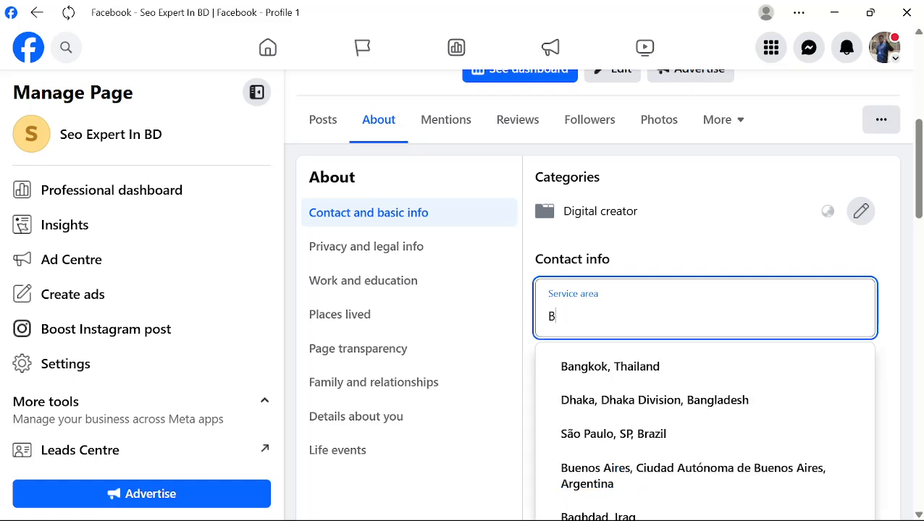
type("an")
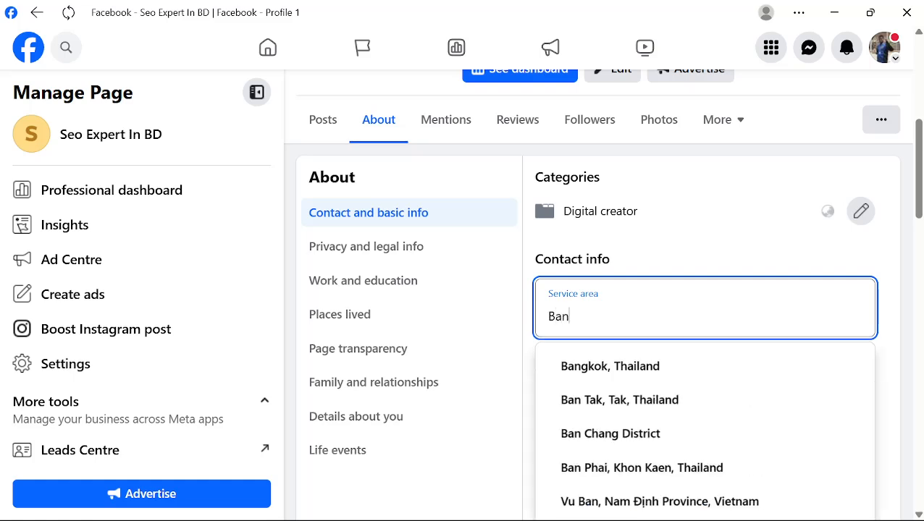
type("gl")
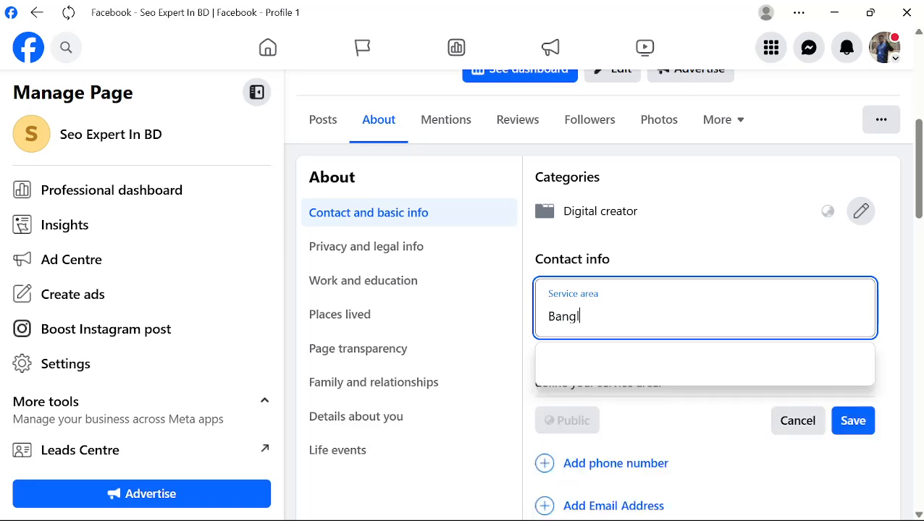
type("adesh")
scroll(661, 319, "down", 1)
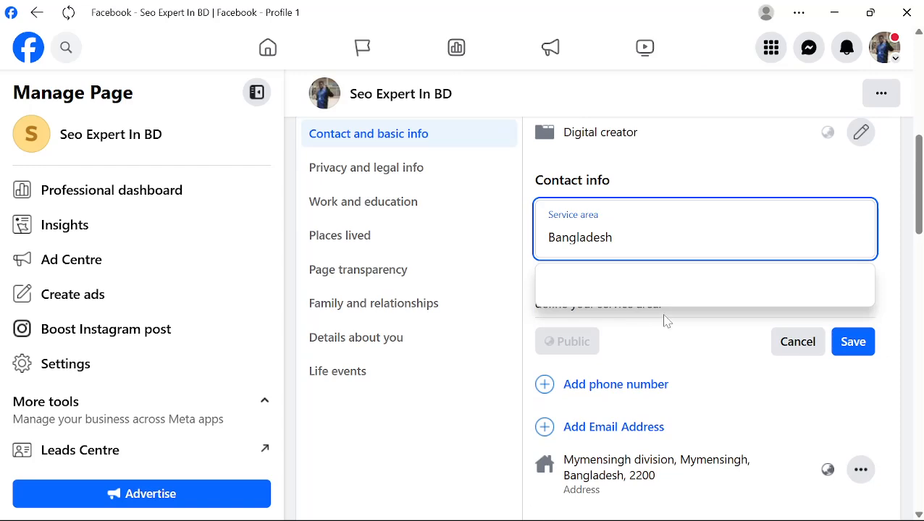
left_click(852, 341)
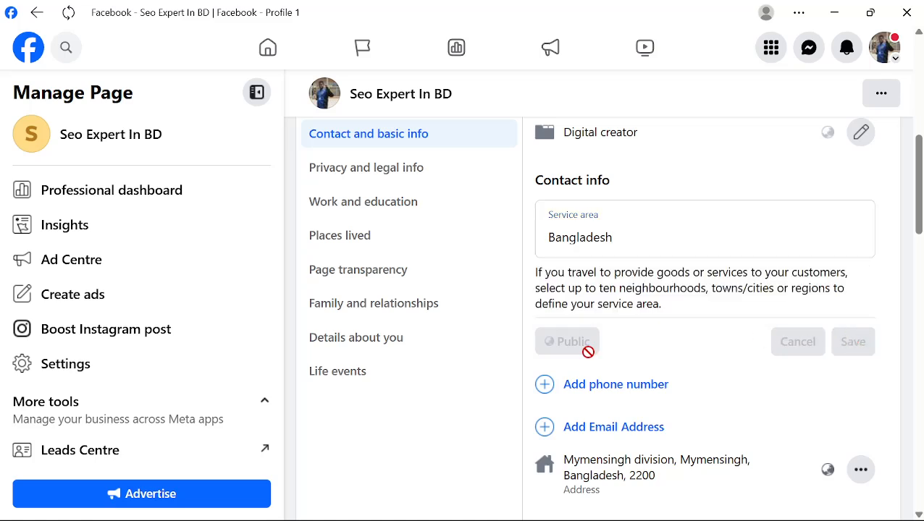
Add a phone number entry using Bangladesh's +880 country code
left_click(550, 391)
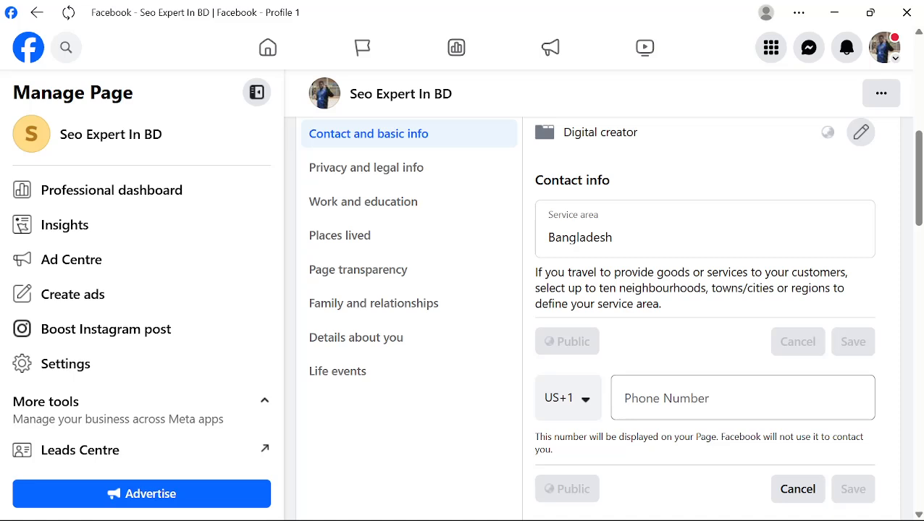
left_click(586, 405)
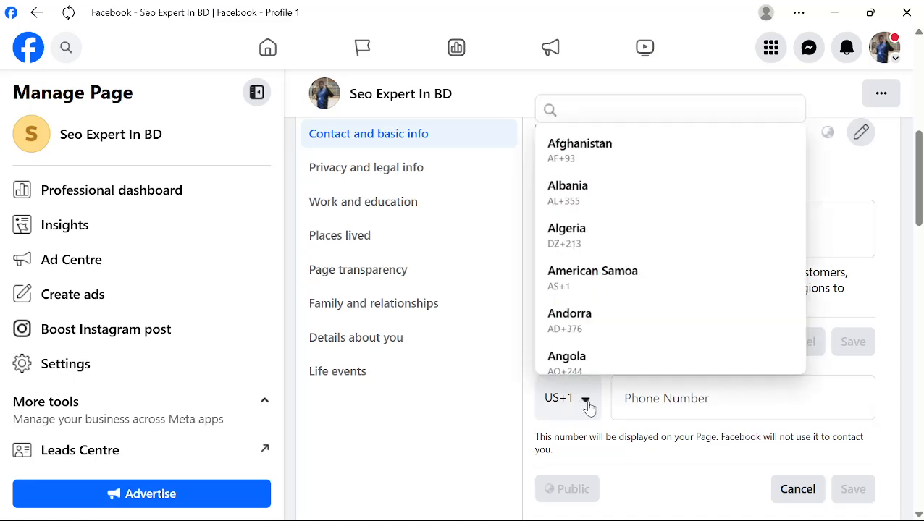
scroll(563, 239, "down", 10)
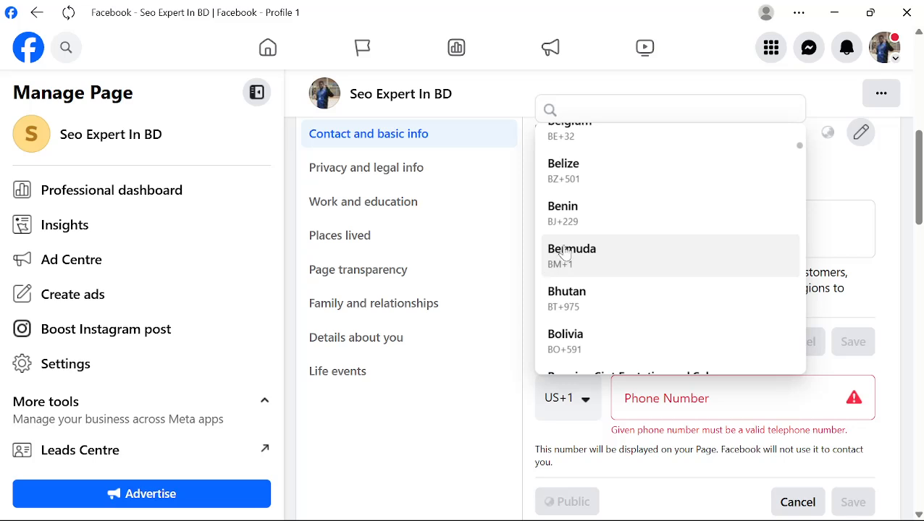
scroll(572, 217, "up", 2)
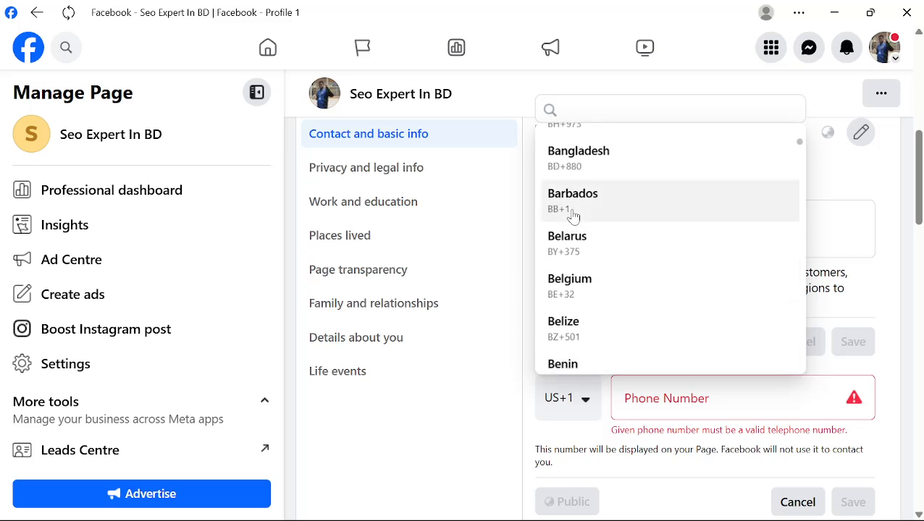
left_click(570, 165)
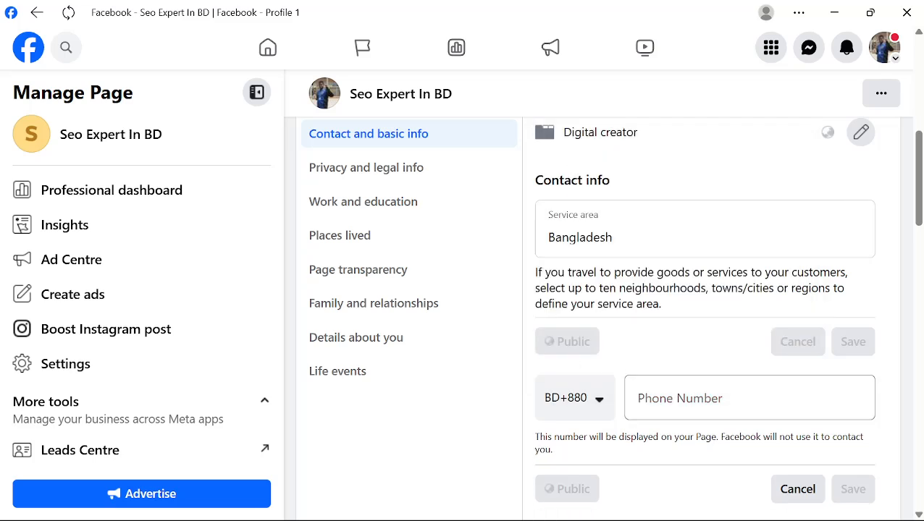
Fill in the saved mobile number from autofill and save it to the contact info
left_click(696, 399)
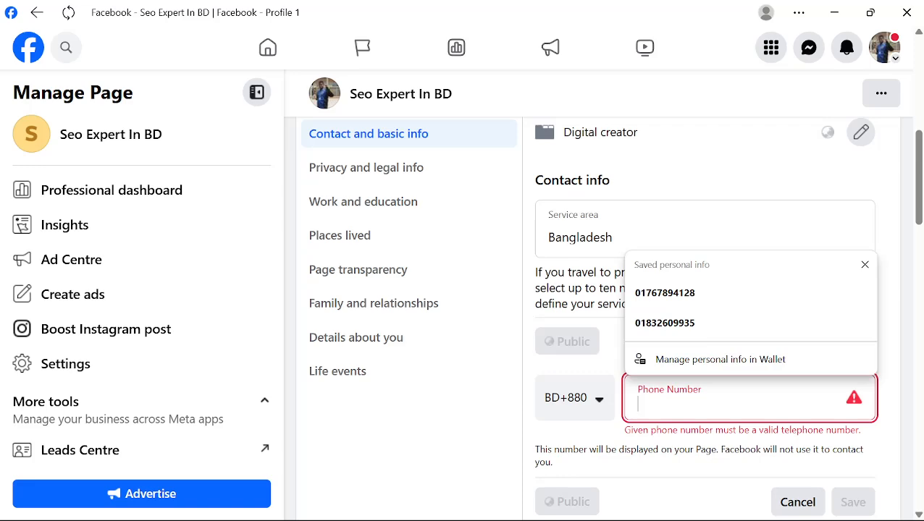
left_click(692, 295)
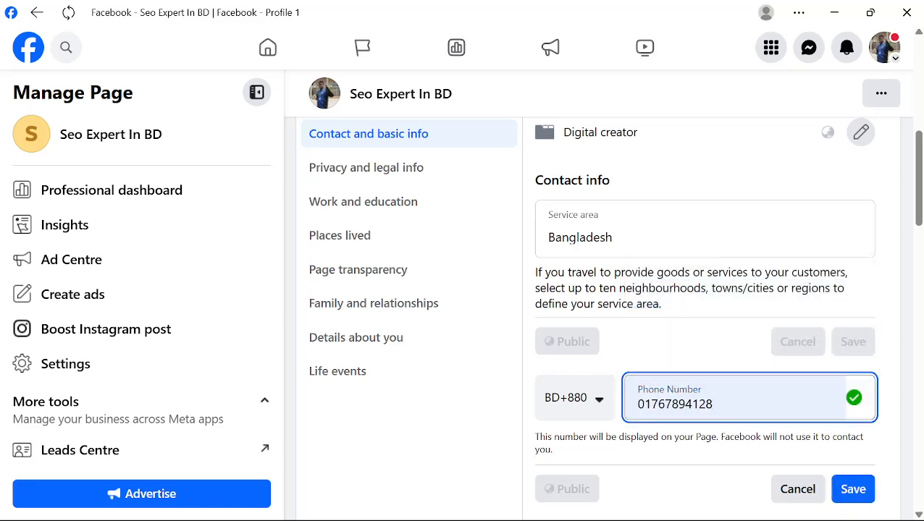
scroll(855, 400, "down", 3)
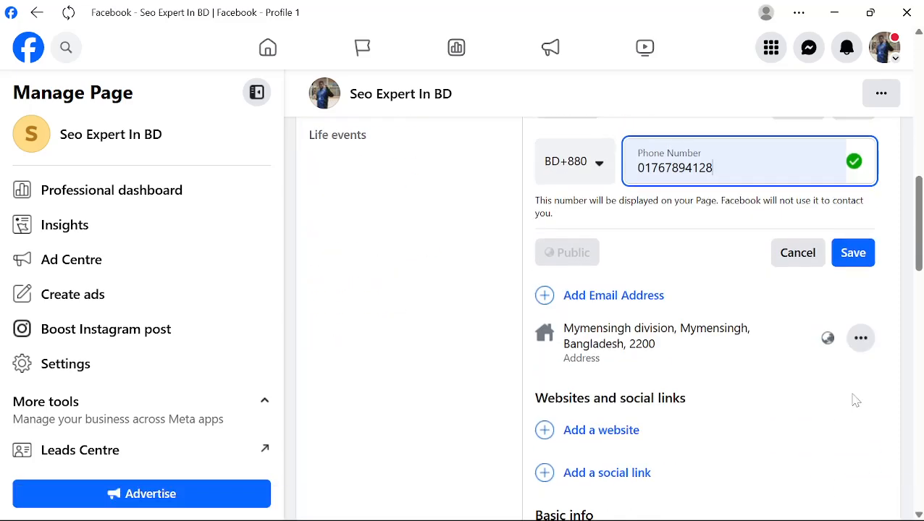
left_click(846, 258)
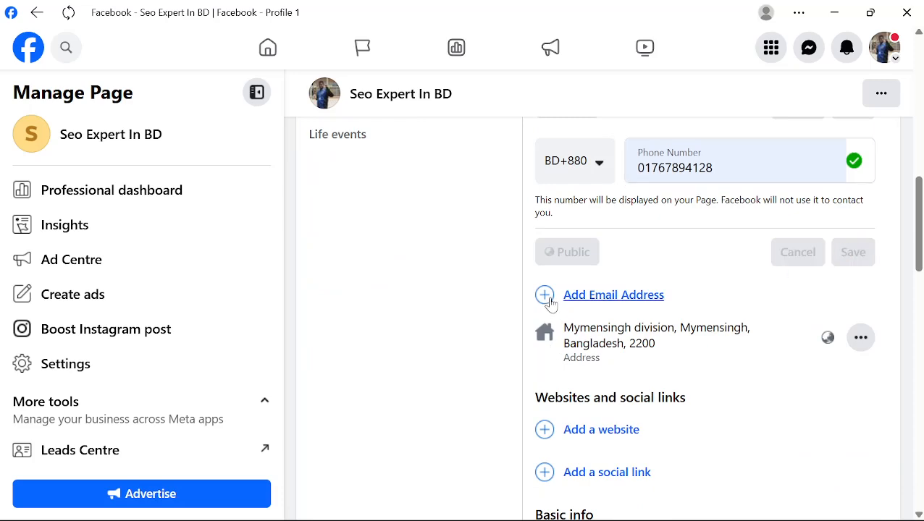
left_click(548, 300)
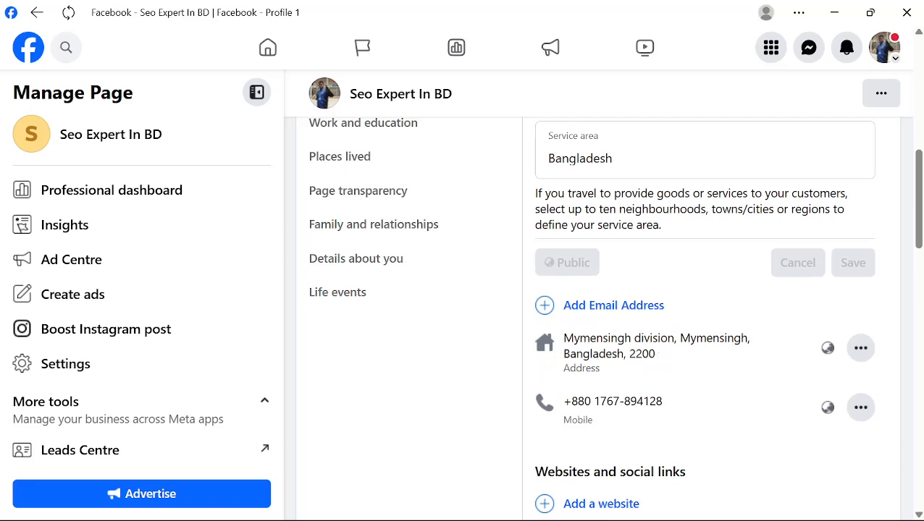
scroll(656, 368, "down", 2)
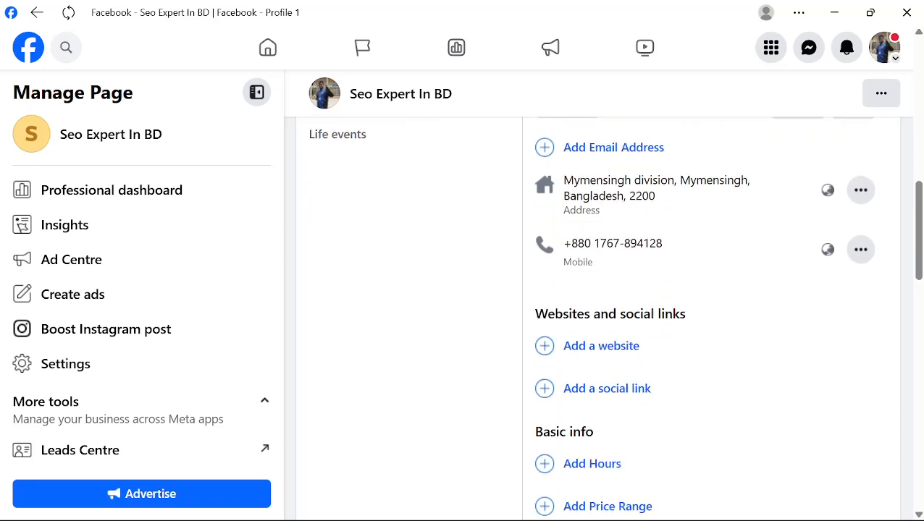
scroll(656, 368, "up", 3)
scroll(616, 320, "up", 1)
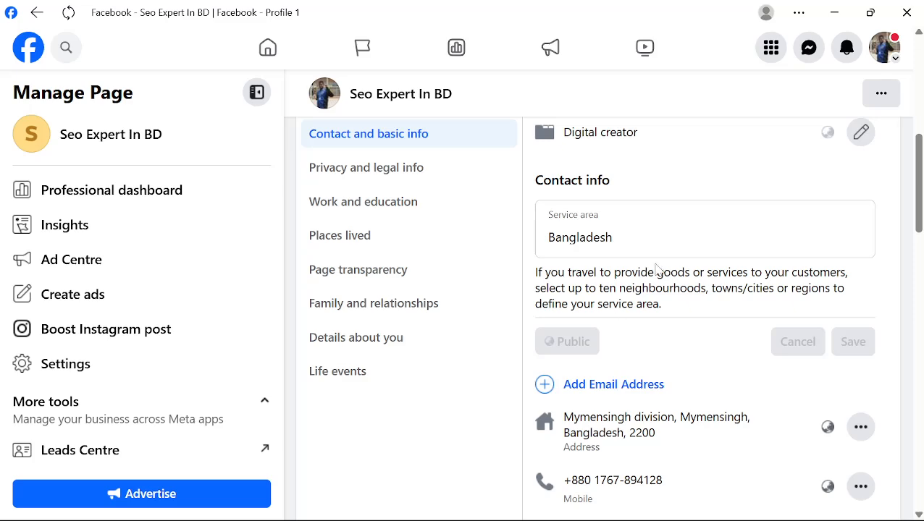
scroll(600, 344, "down", 5)
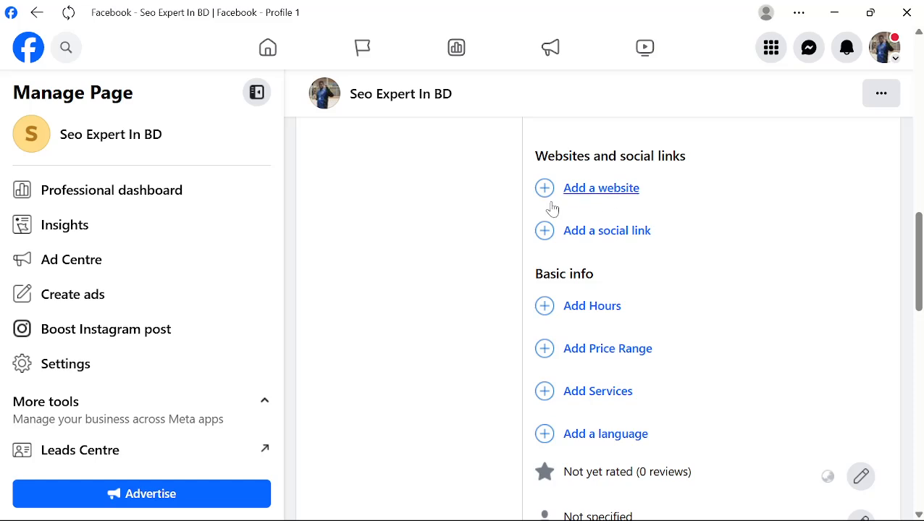
scroll(577, 235, "up", 3)
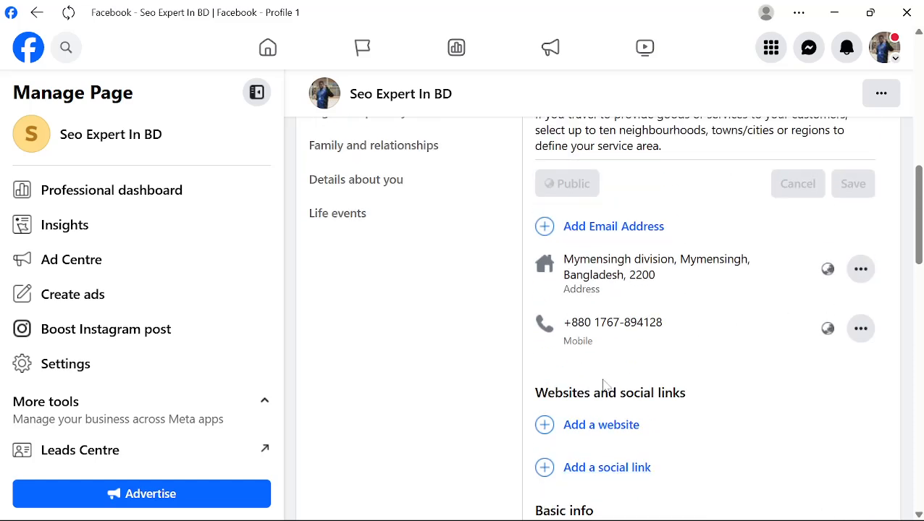
left_click(545, 427)
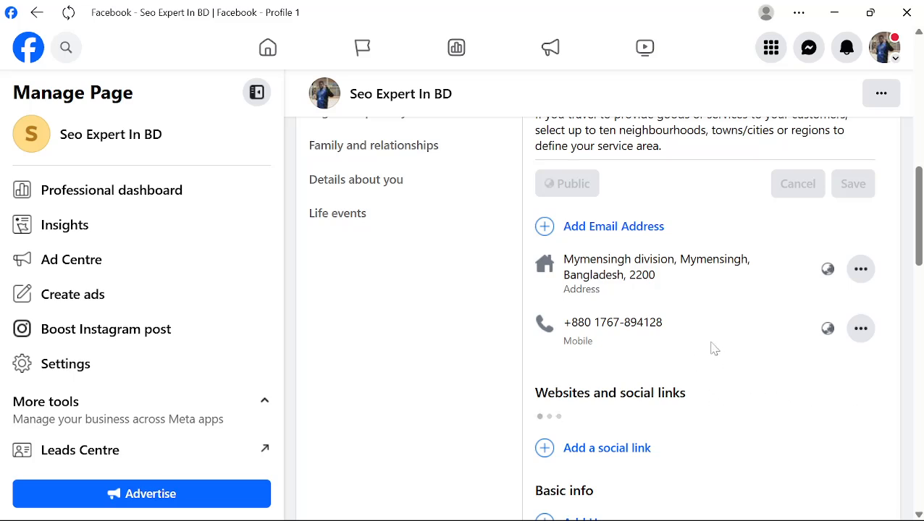
scroll(714, 348, "down", 2)
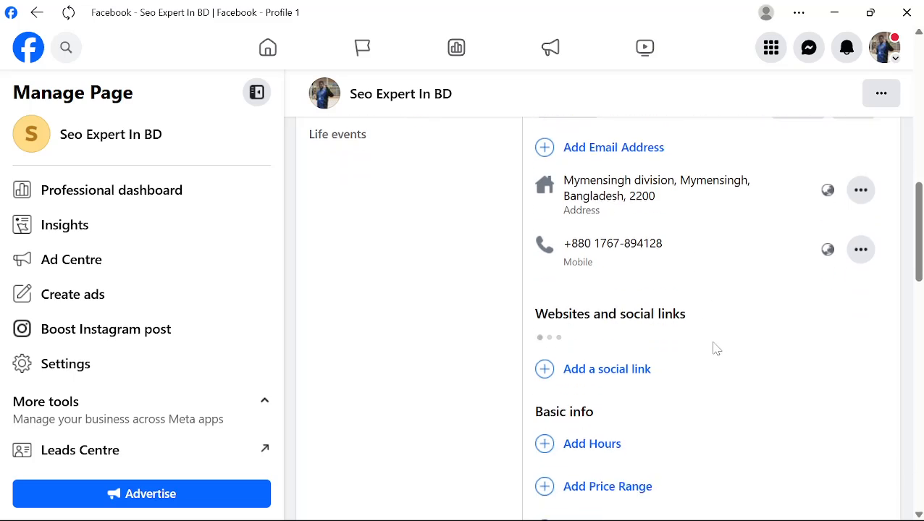
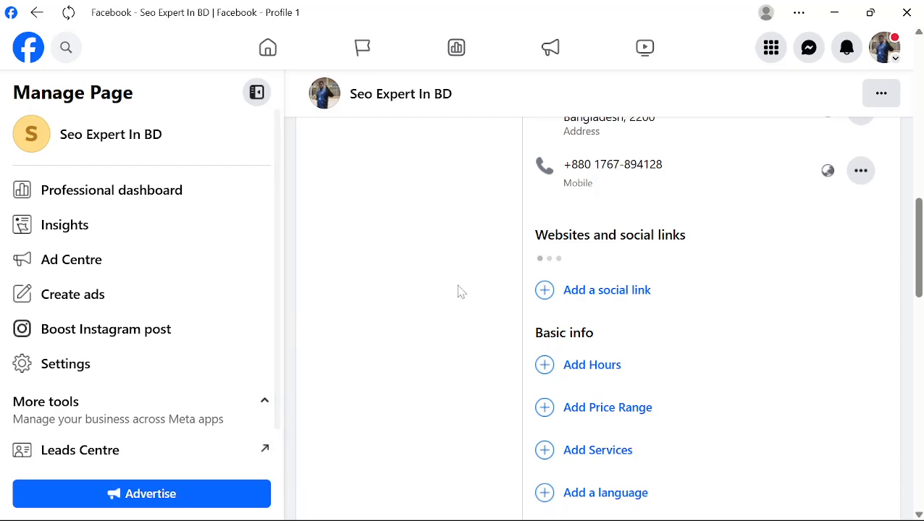
Add a new social link with the page's mobile number as its username, keeping Instagram as the platform
left_click(542, 297)
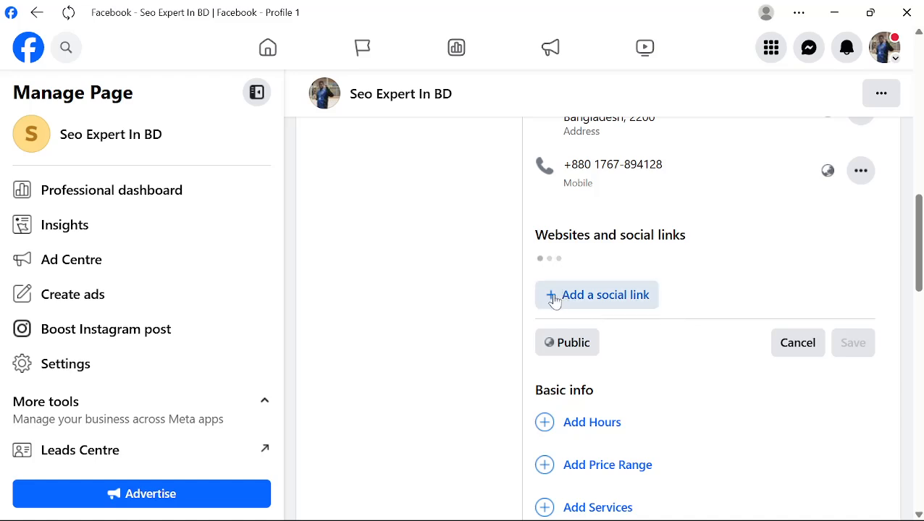
left_click(553, 297)
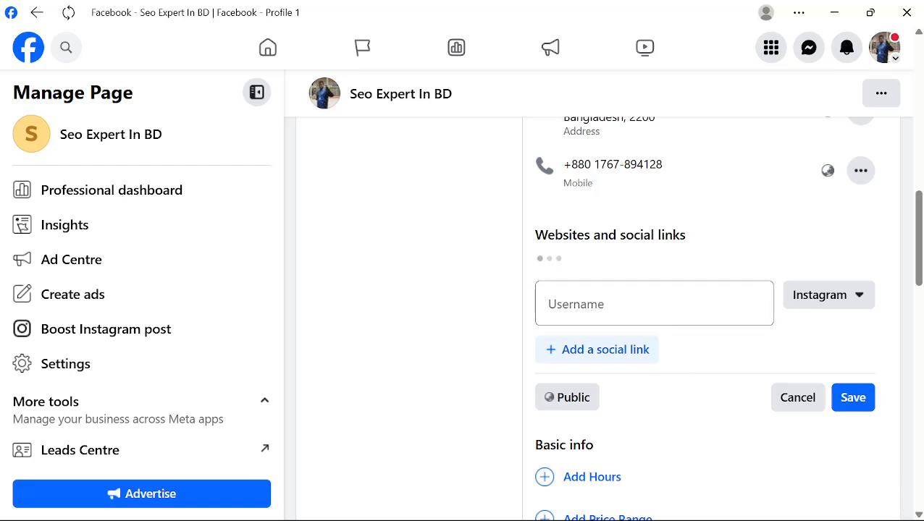
left_click(637, 304)
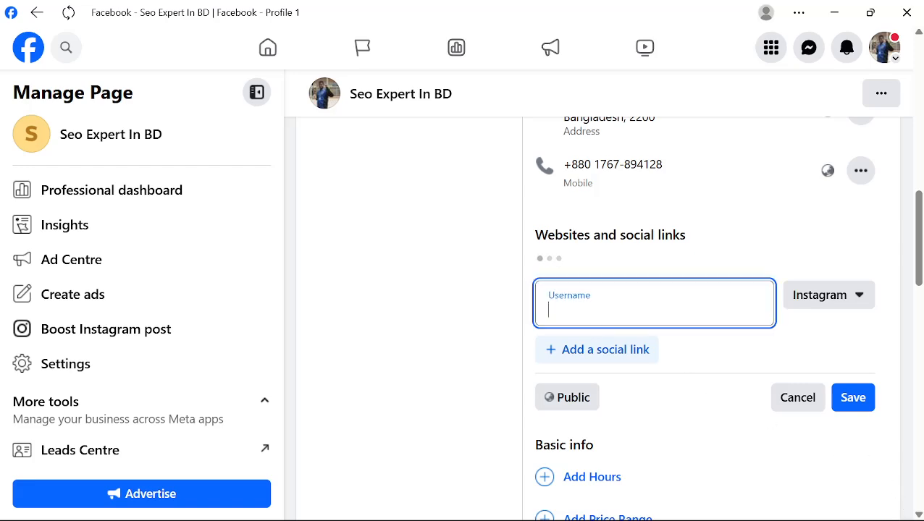
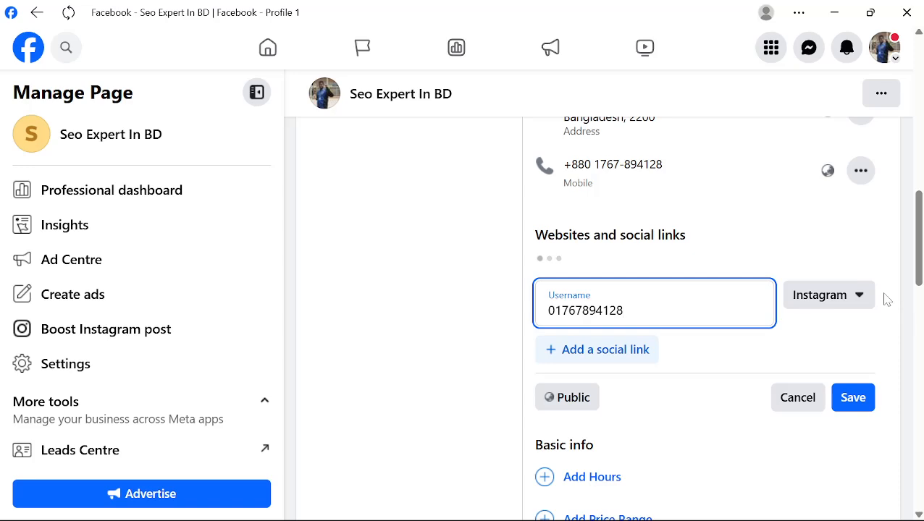
left_click(861, 297)
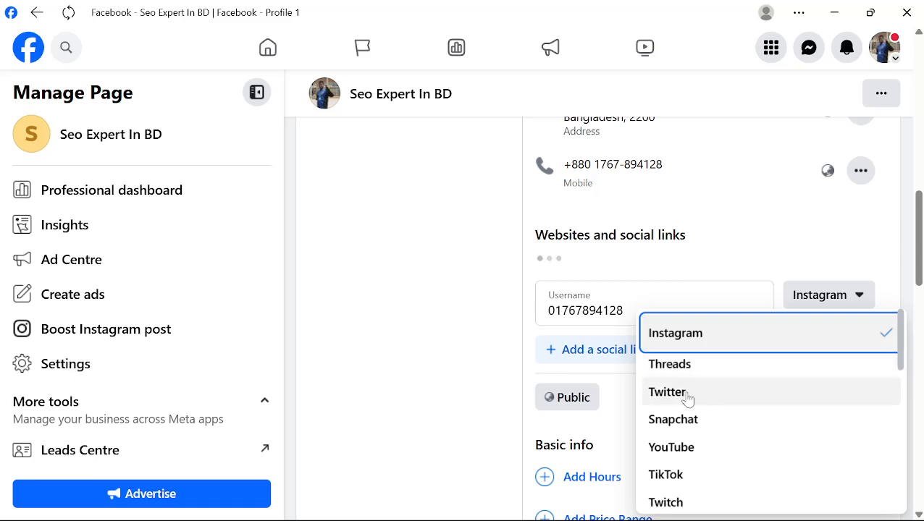
scroll(688, 406, "down", 4)
scroll(587, 283, "down", 1)
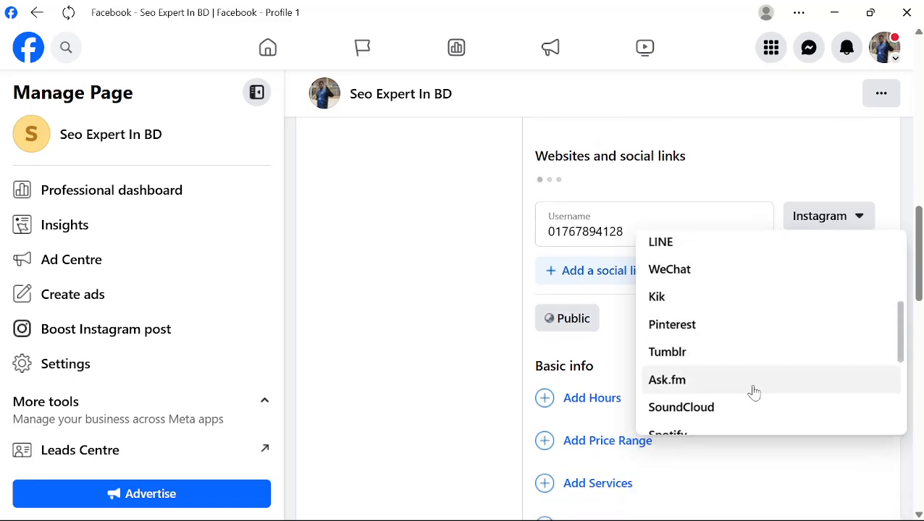
scroll(681, 290, "up", 1)
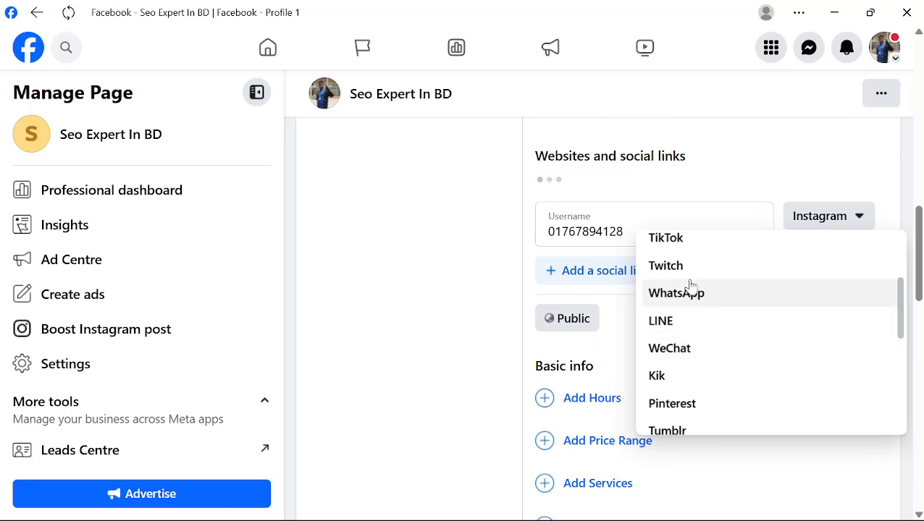
scroll(690, 285, "down", 2)
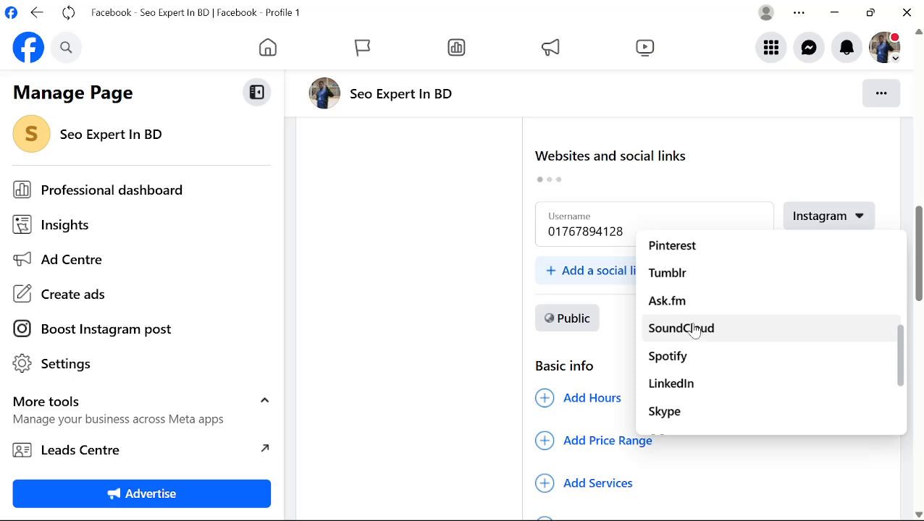
scroll(693, 329, "up", 2)
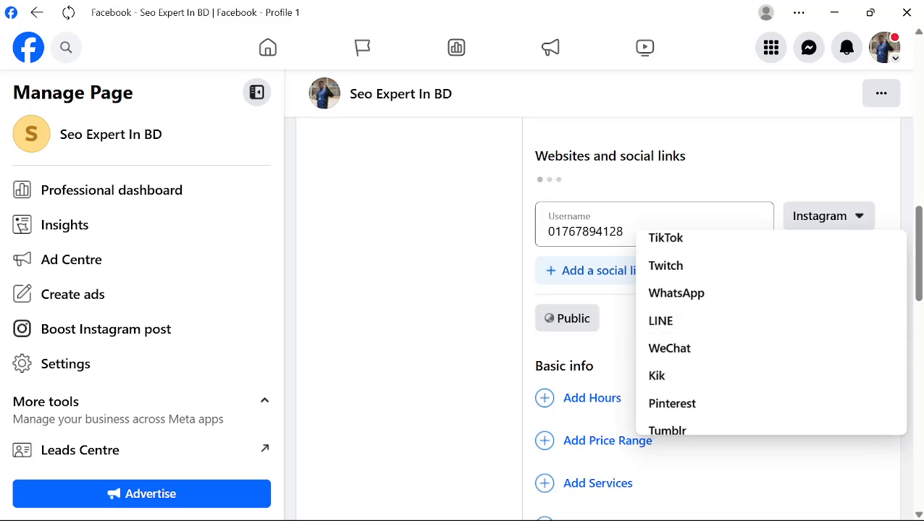
left_click(615, 233)
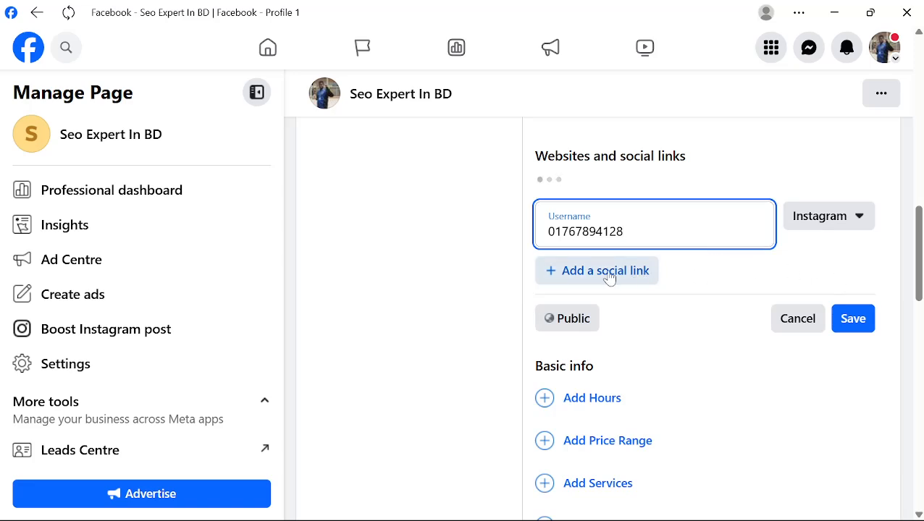
Add a LinkedIn social link with the owner's name as username, then save both links
left_click(555, 273)
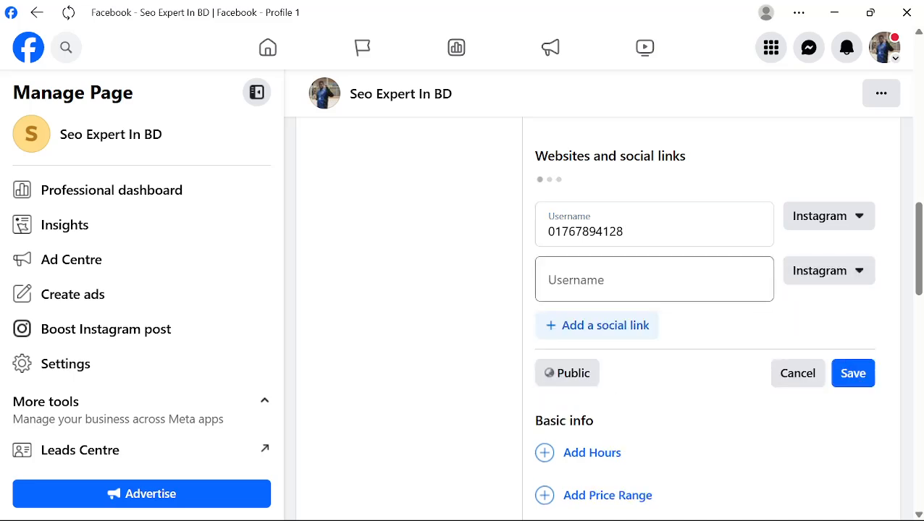
left_click(861, 273)
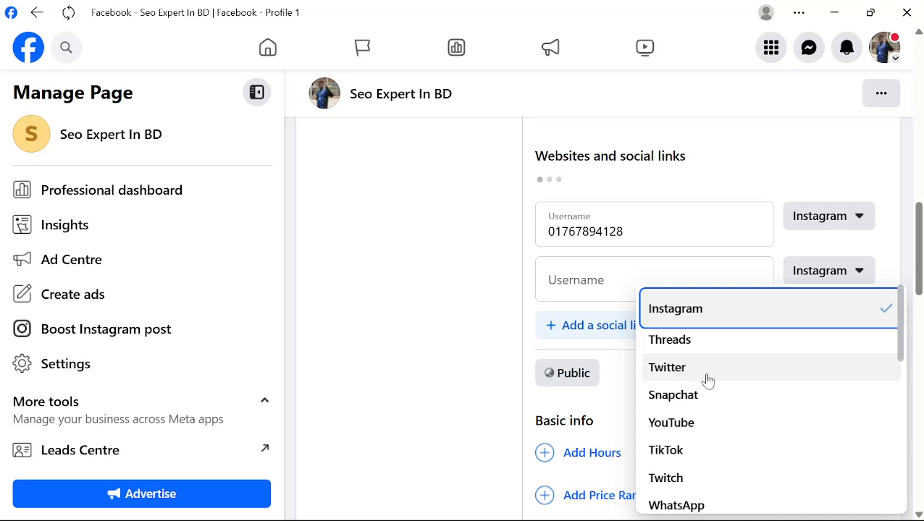
scroll(706, 383, "down", 2)
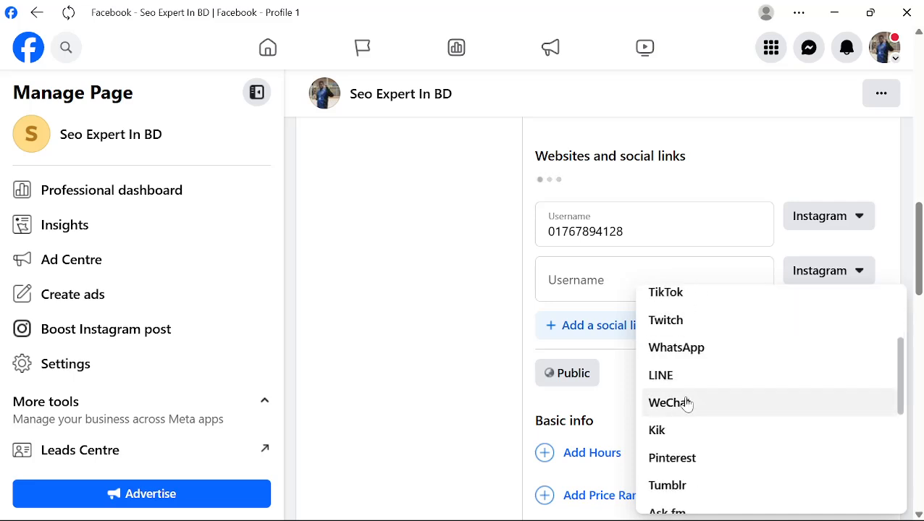
scroll(686, 404, "down", 2)
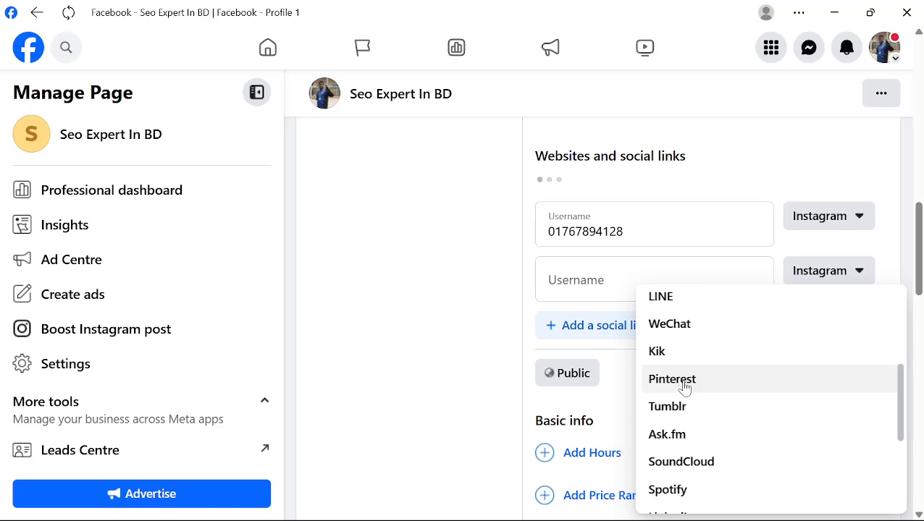
scroll(686, 384, "down", 1)
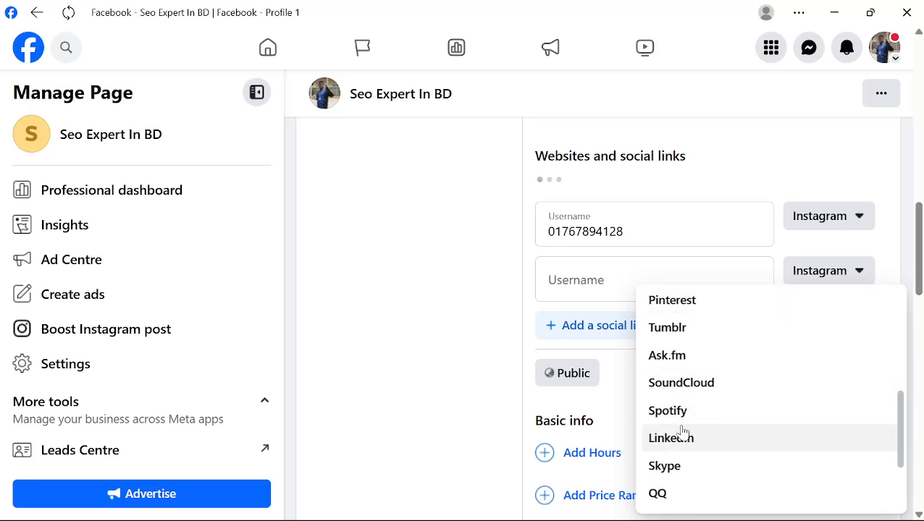
scroll(684, 427, "down", 1)
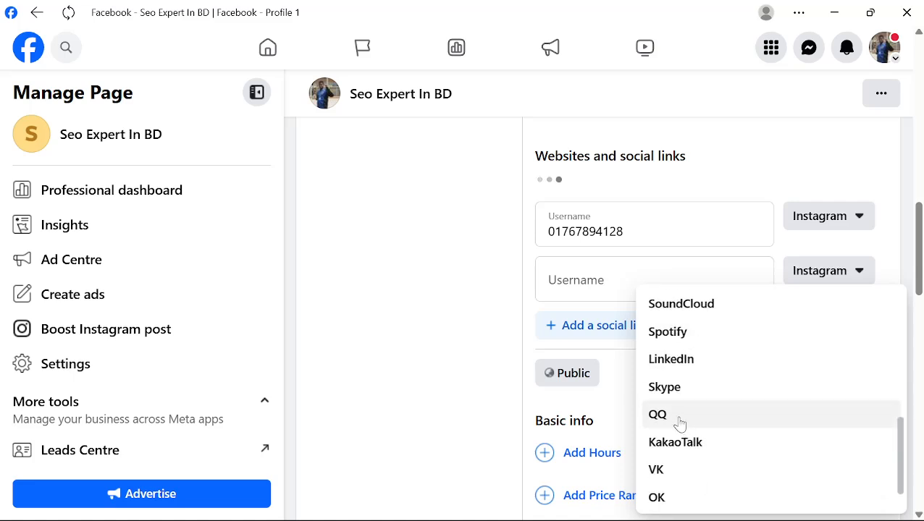
left_click(678, 361)
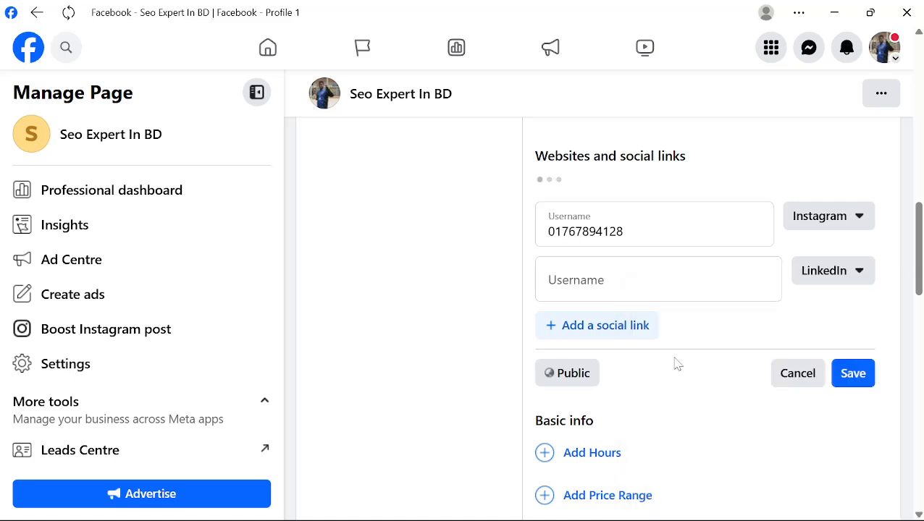
left_click(581, 275)
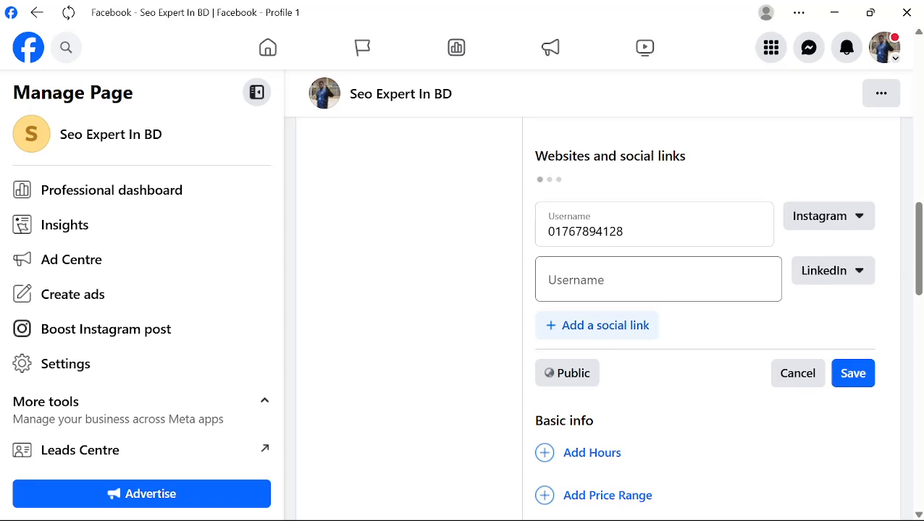
left_click(580, 278)
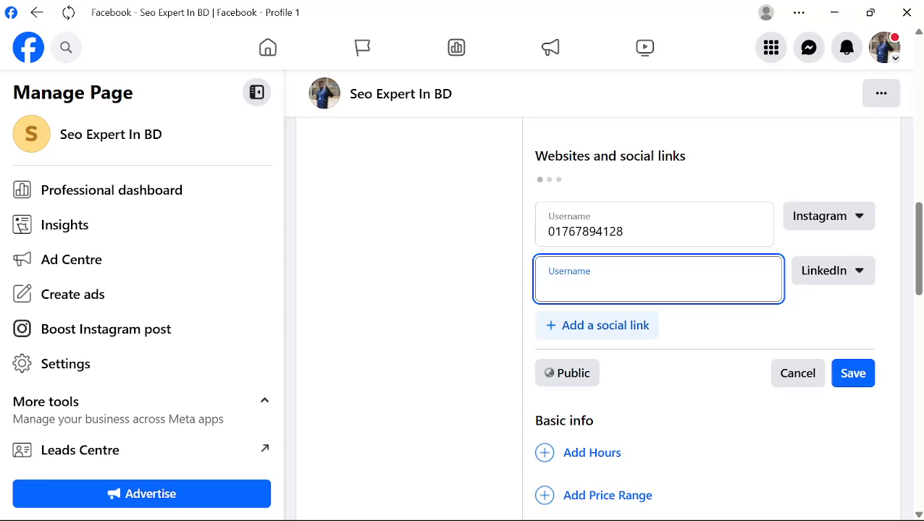
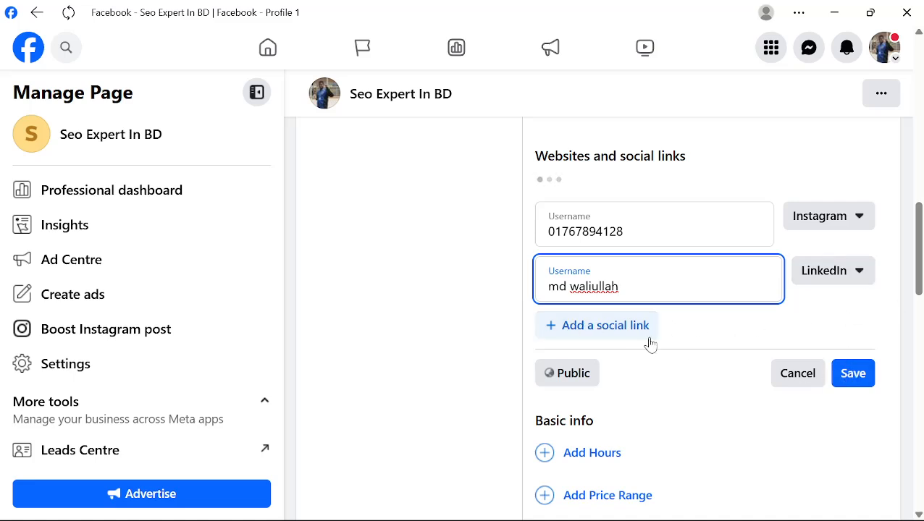
left_click(846, 369)
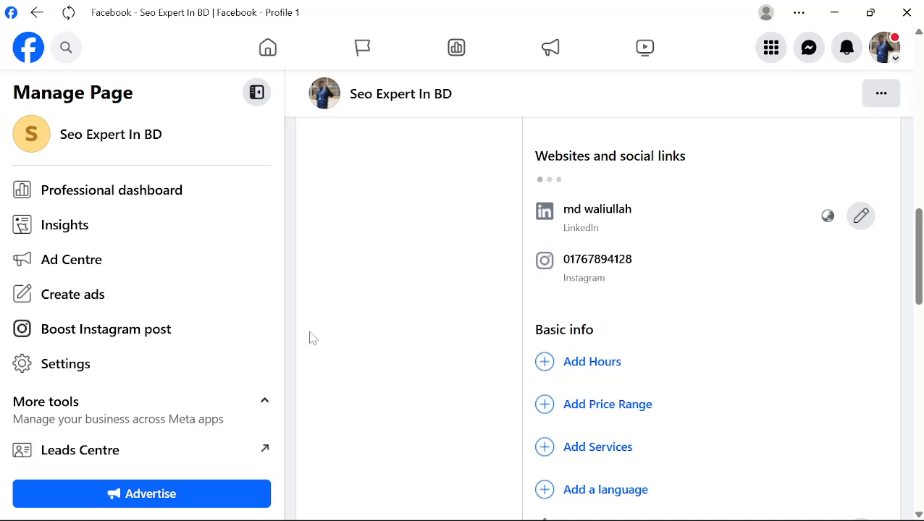
Add business hours set to Always open and save them
scroll(571, 365, "down", 2)
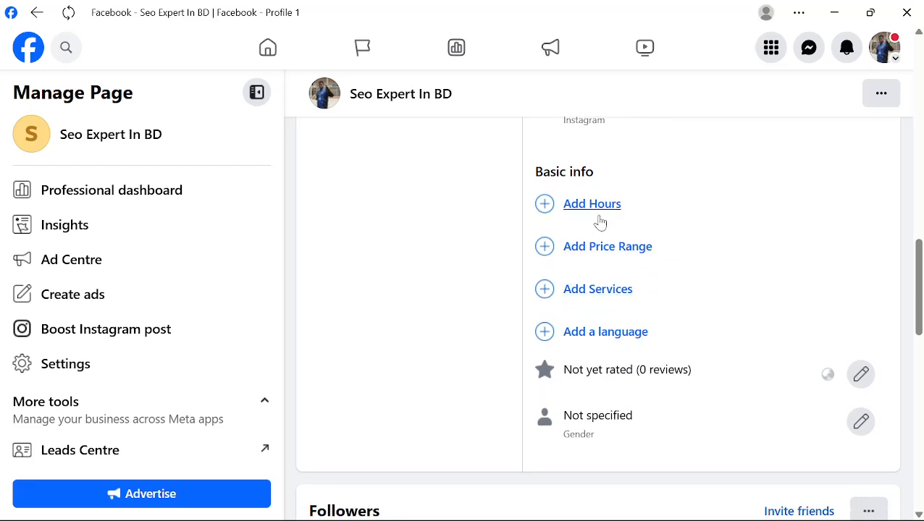
left_click(544, 203)
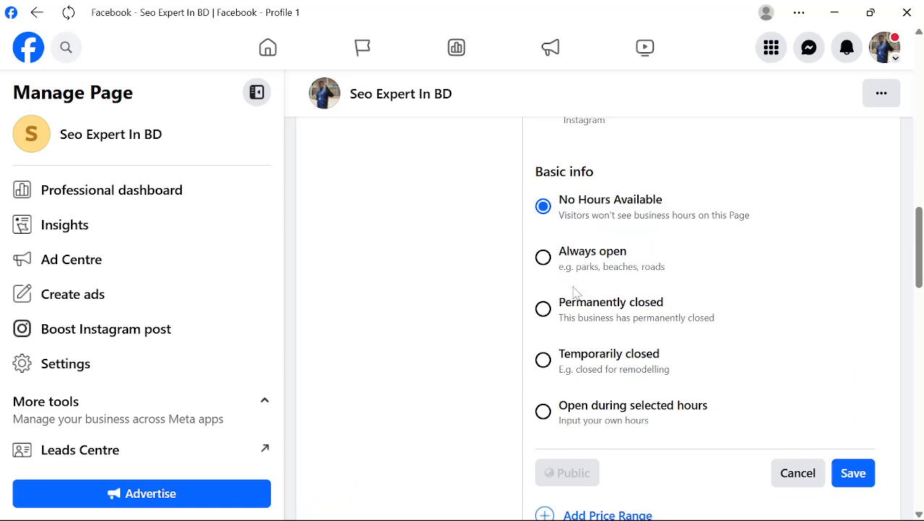
left_click(543, 258)
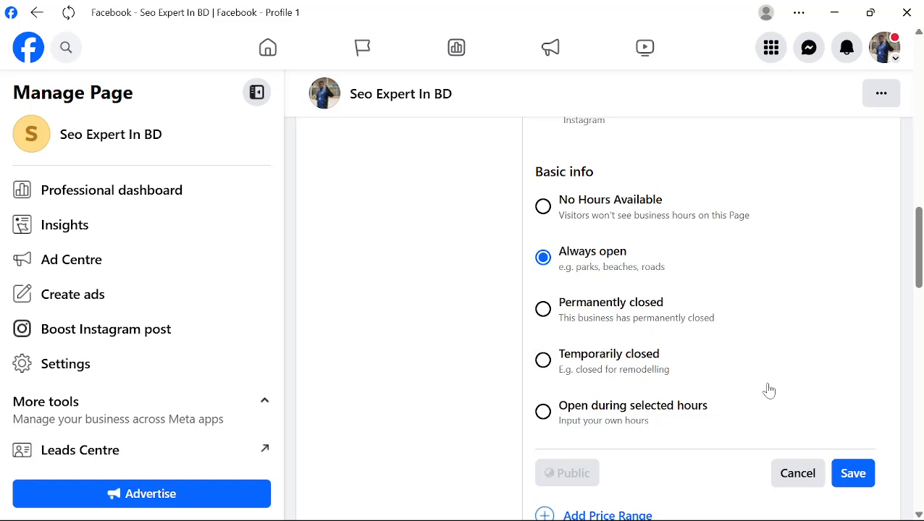
left_click(850, 472)
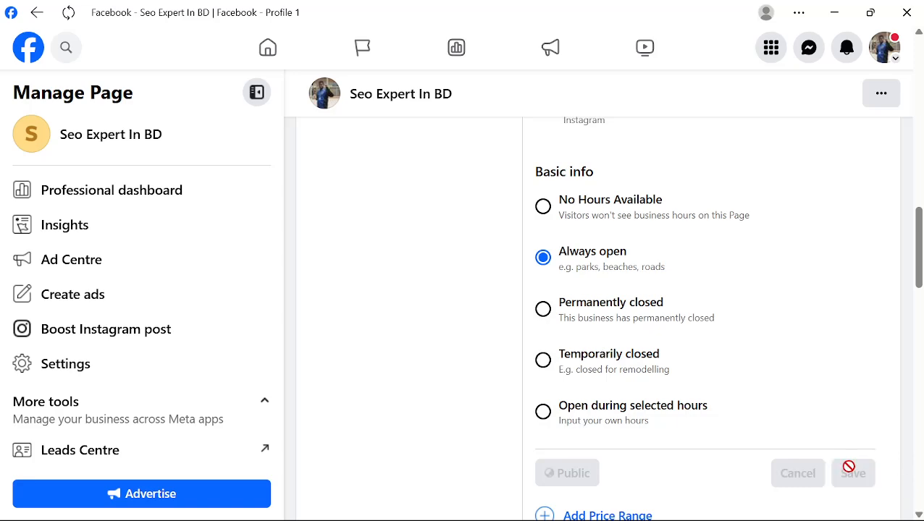
scroll(673, 367, "down", 2)
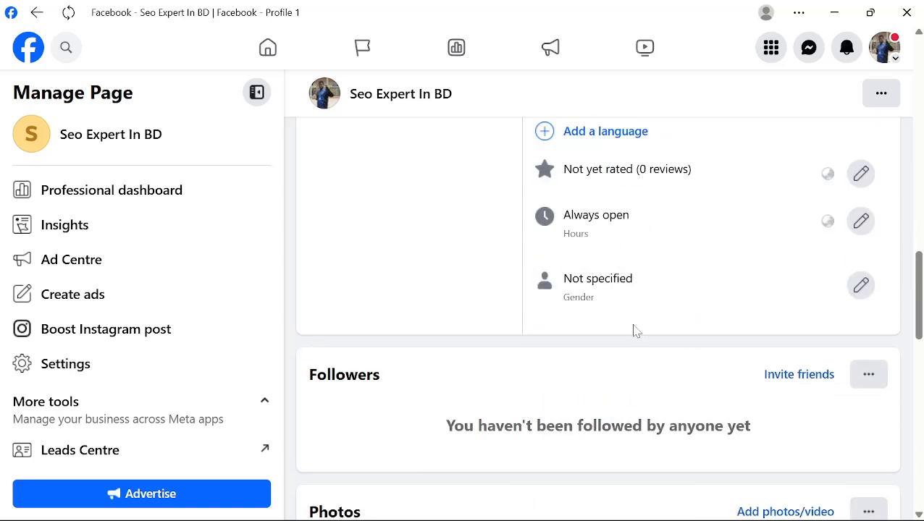
scroll(687, 289, "up", 2)
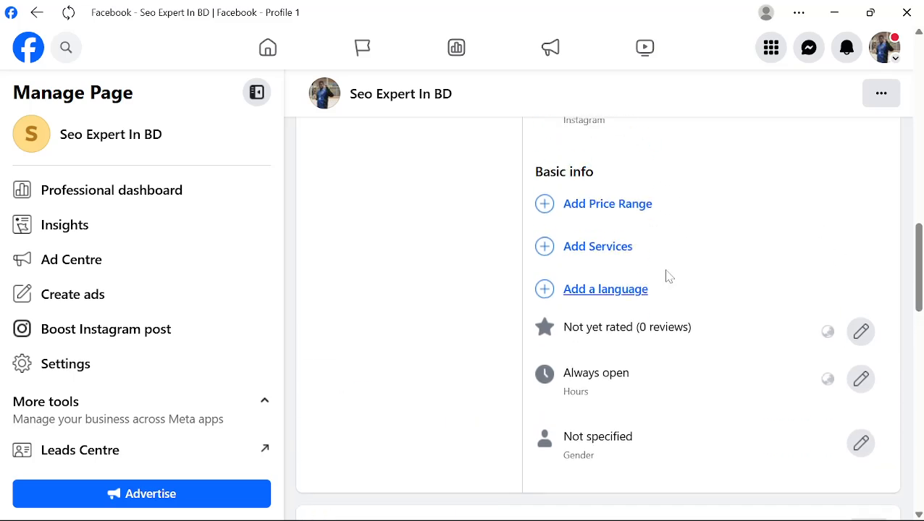
scroll(620, 262, "up", 4)
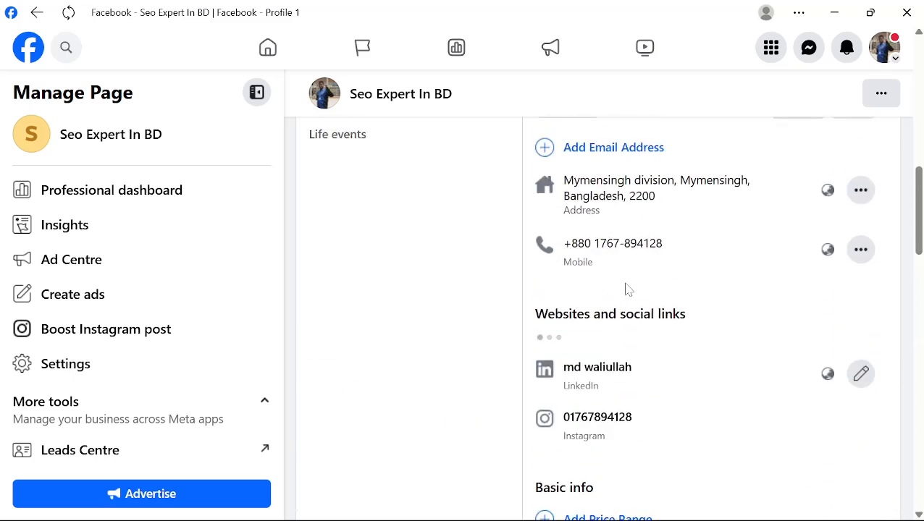
scroll(622, 311, "down", 2)
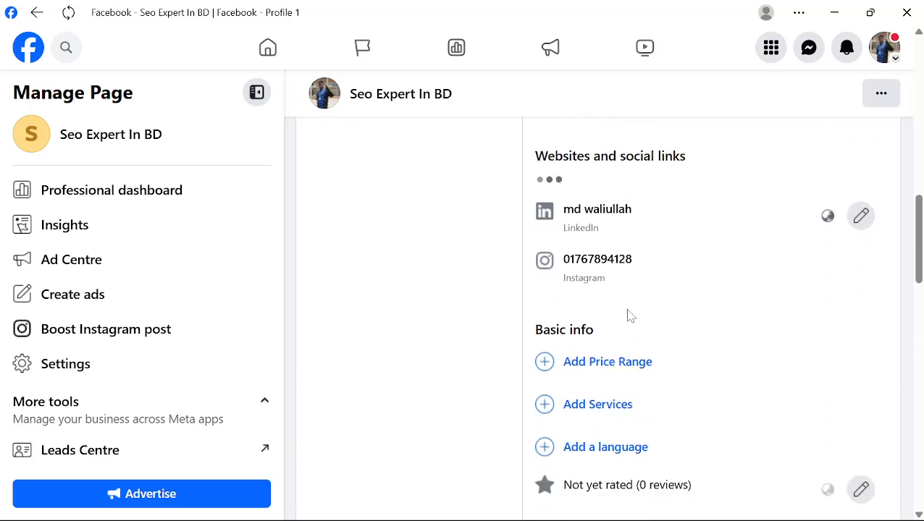
left_click(546, 366)
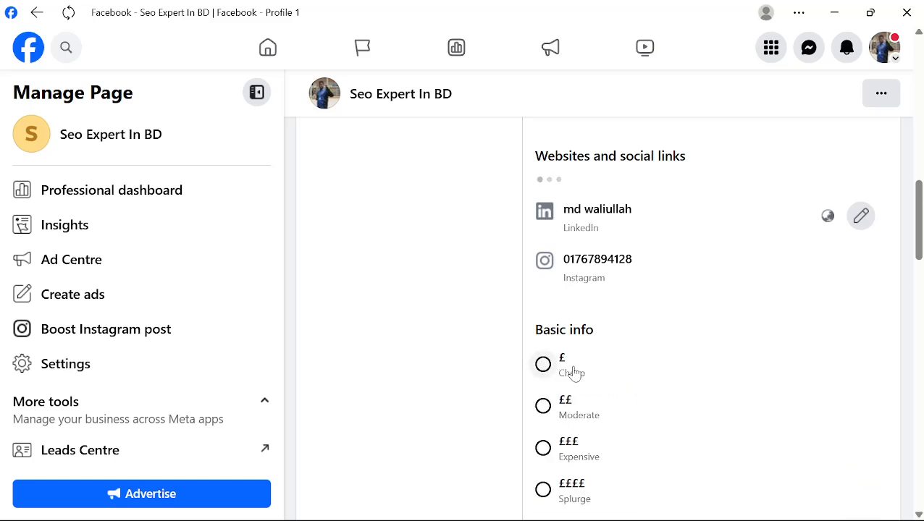
scroll(571, 364, "down", 2)
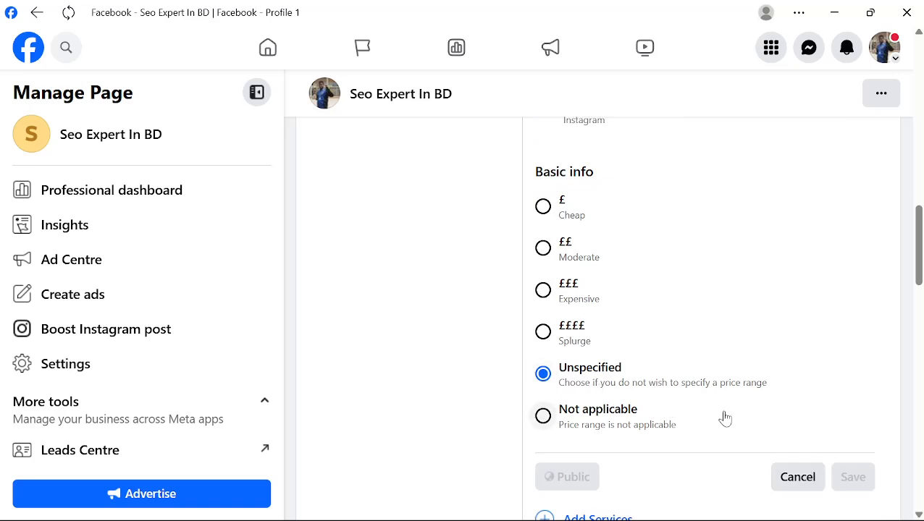
scroll(724, 419, "down", 1)
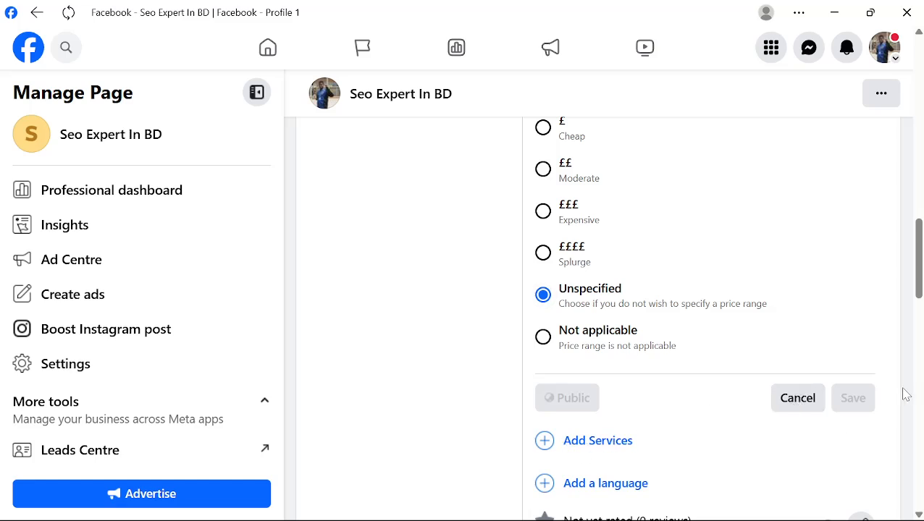
Pick Online classes from the service options and save it
left_click(545, 445)
scroll(705, 401, "down", 2)
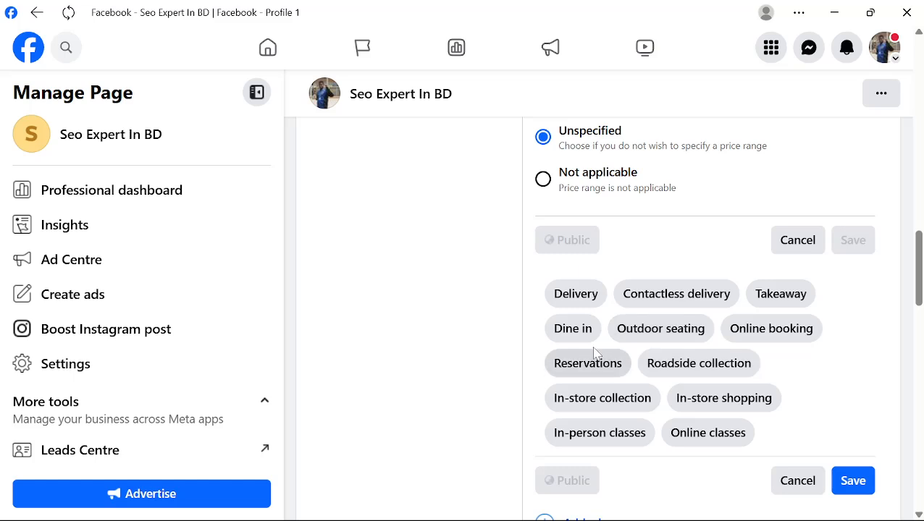
scroll(573, 274, "up", 2)
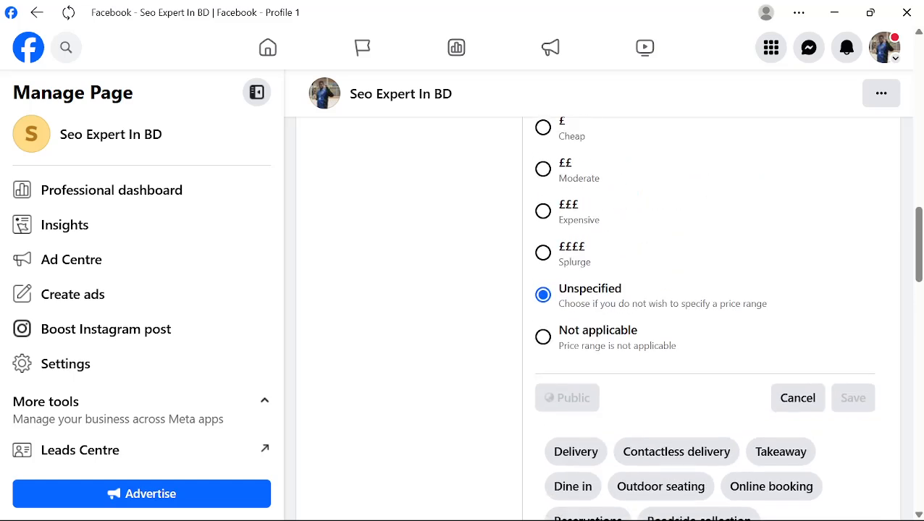
scroll(576, 274, "down", 3)
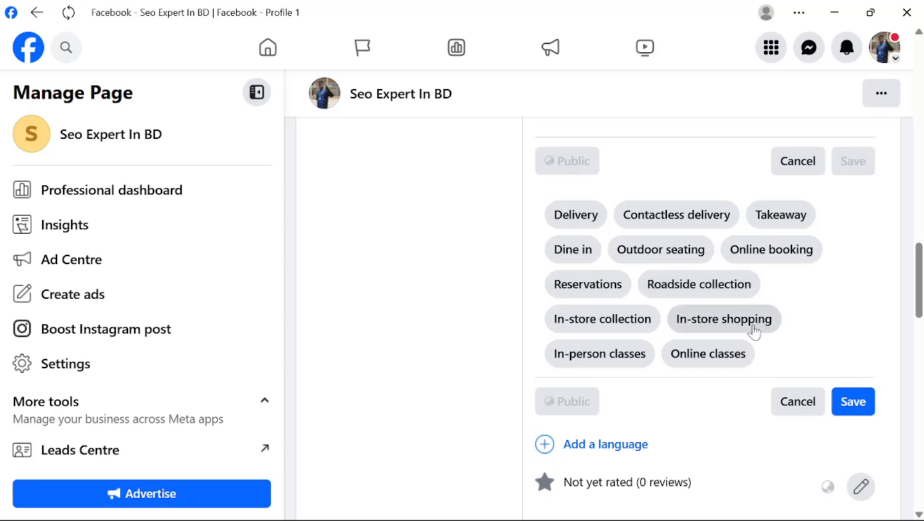
left_click(710, 360)
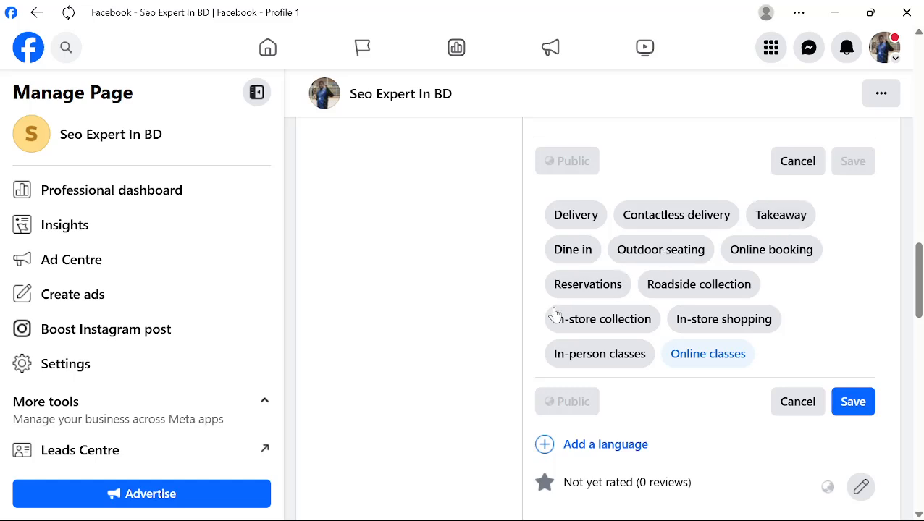
scroll(623, 326, "down", 2)
scroll(633, 326, "up", 3)
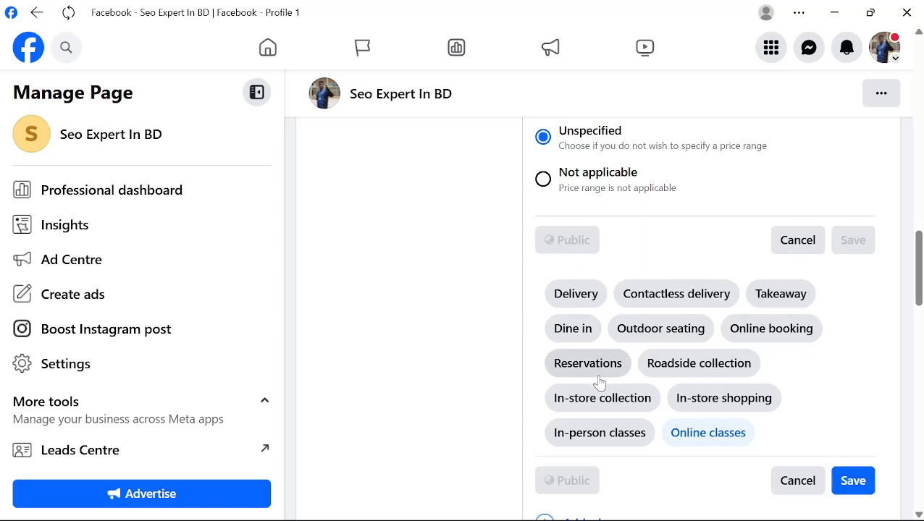
scroll(691, 387, "down", 2)
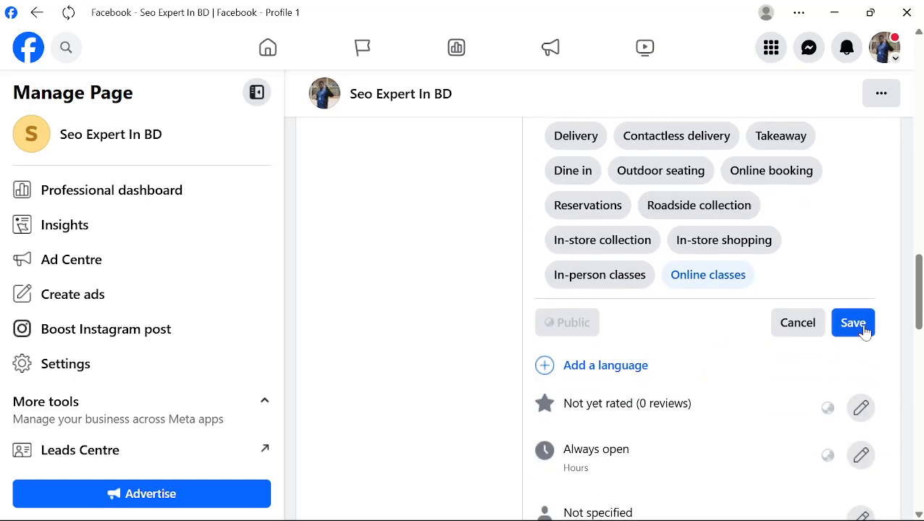
left_click(861, 325)
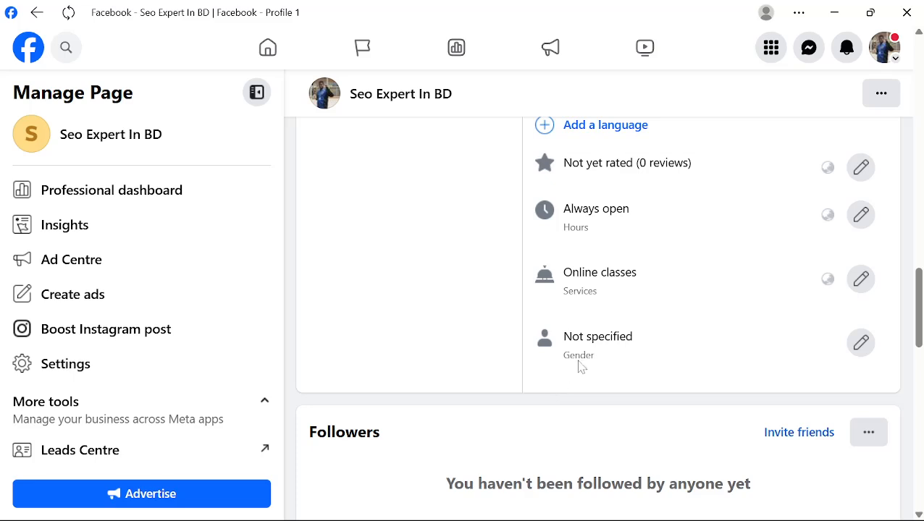
scroll(650, 310, "up", 4)
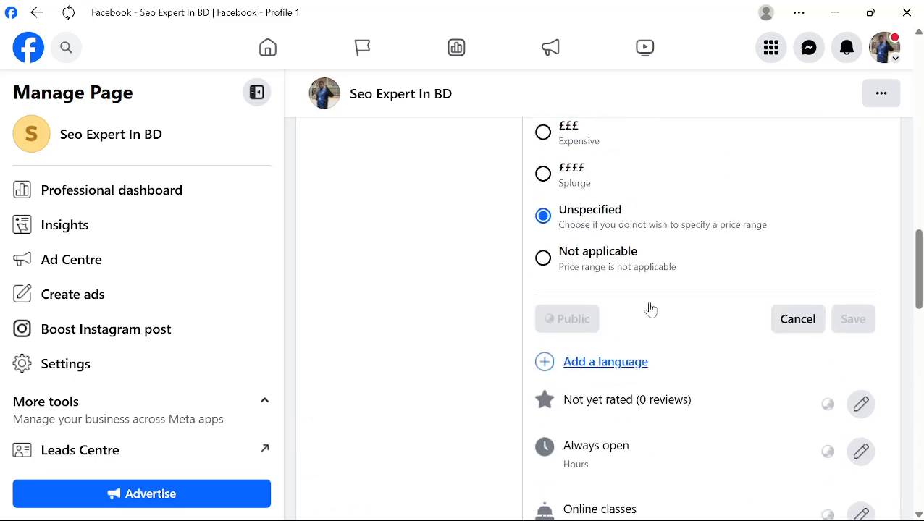
scroll(651, 323, "down", 1)
scroll(690, 391, "down", 1)
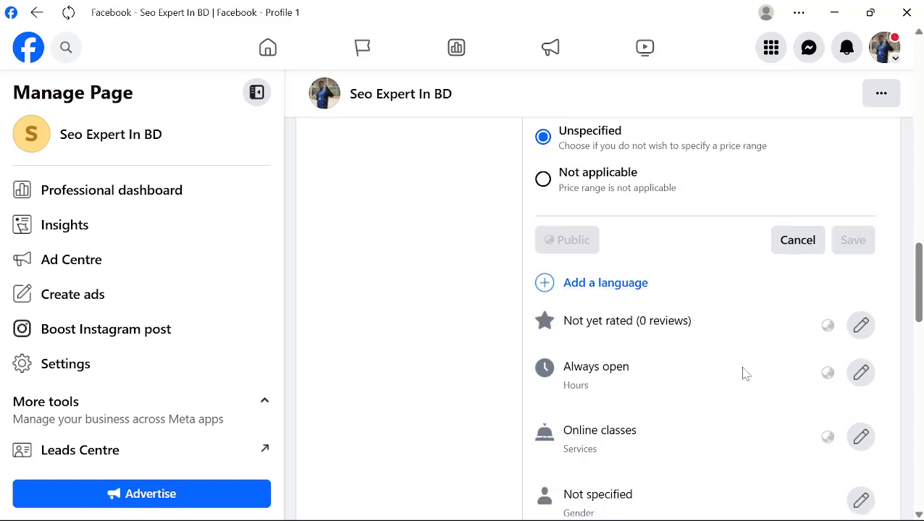
scroll(743, 366, "down", 1)
scroll(742, 365, "down", 1)
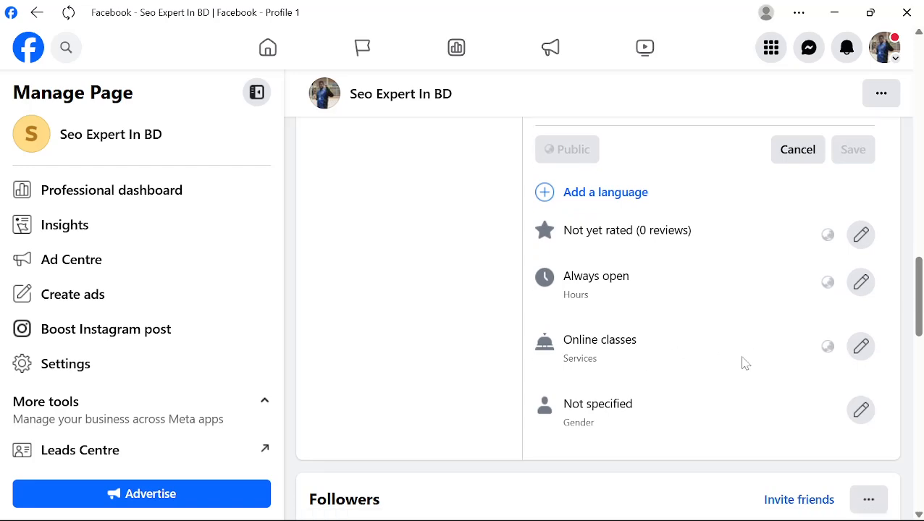
scroll(660, 279, "up", 2)
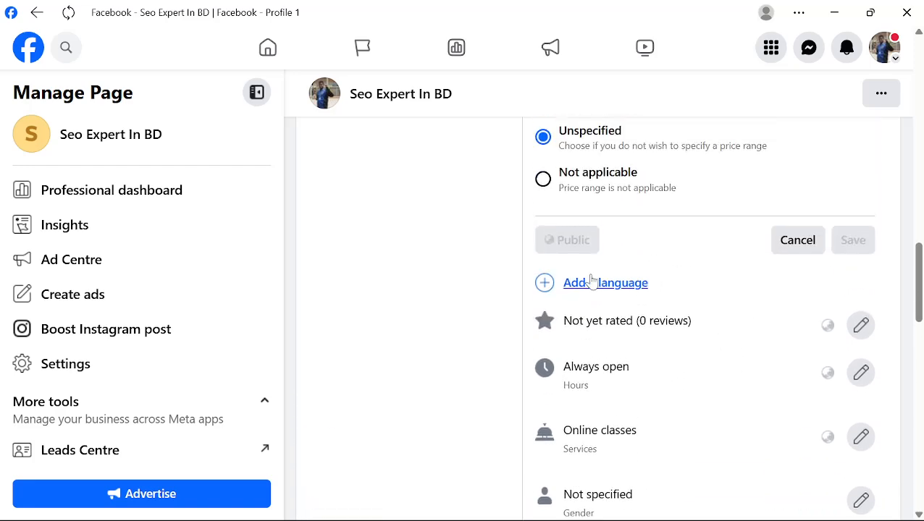
Search 'Englis' in the Languages field, select English and save it
left_click(539, 288)
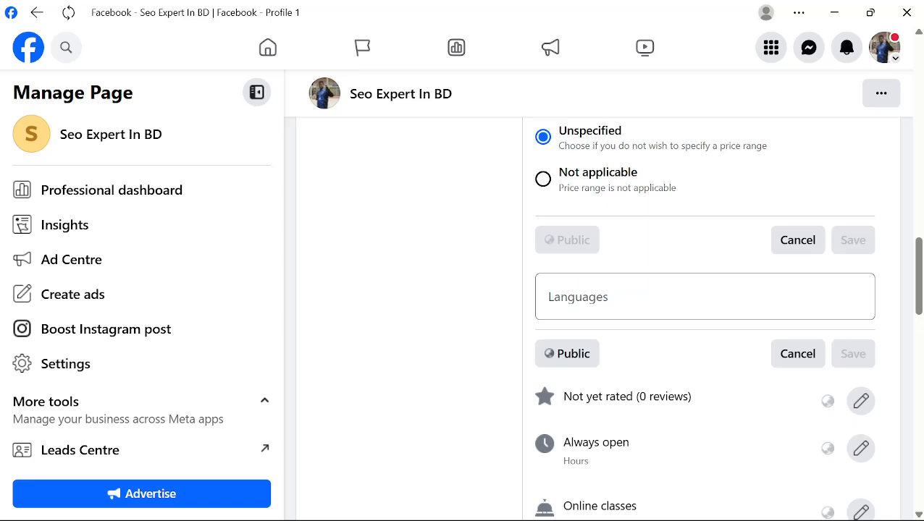
left_click(647, 297)
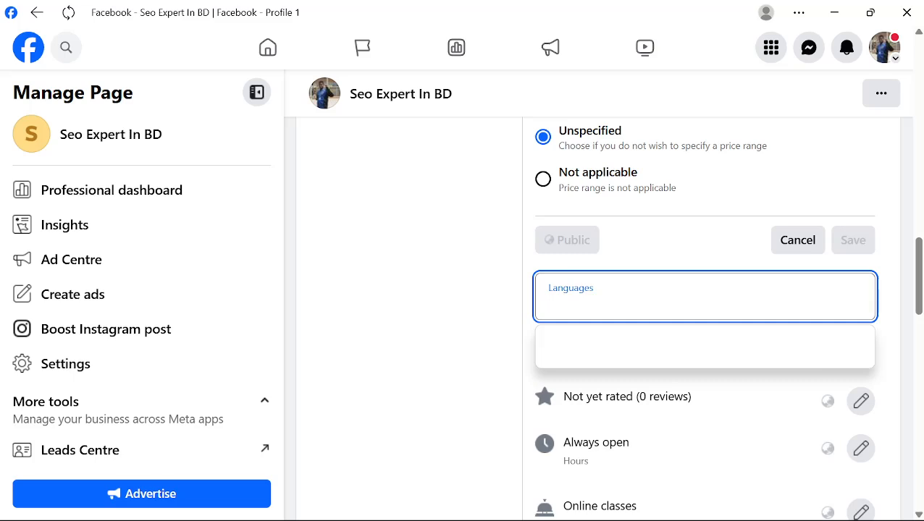
type("en")
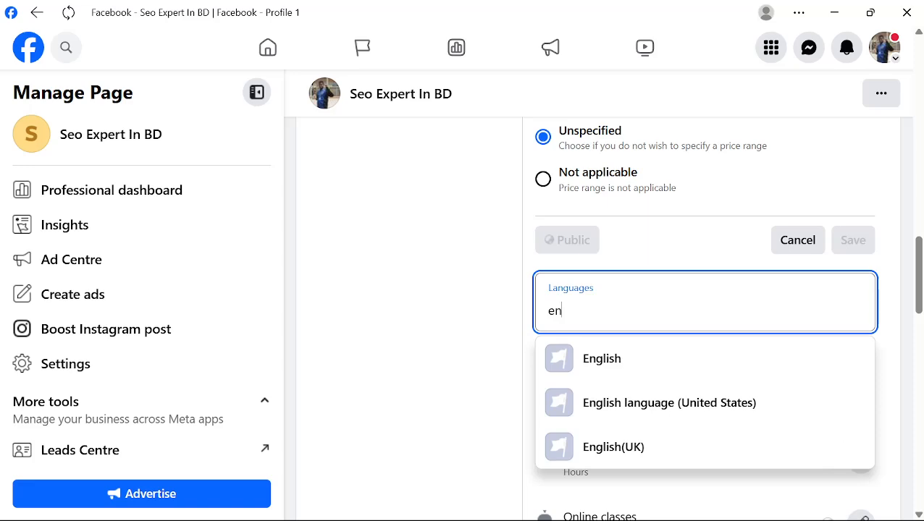
key("BackSpace")
key("BackSpace")
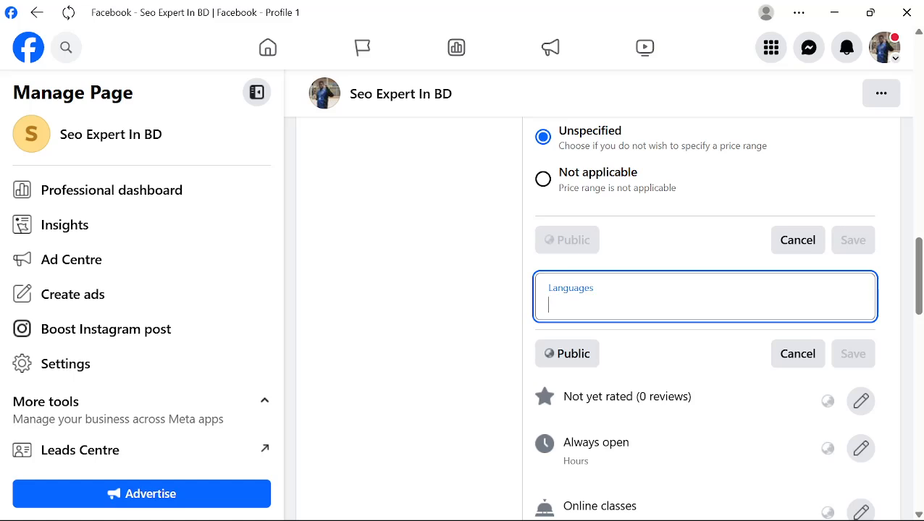
type("En")
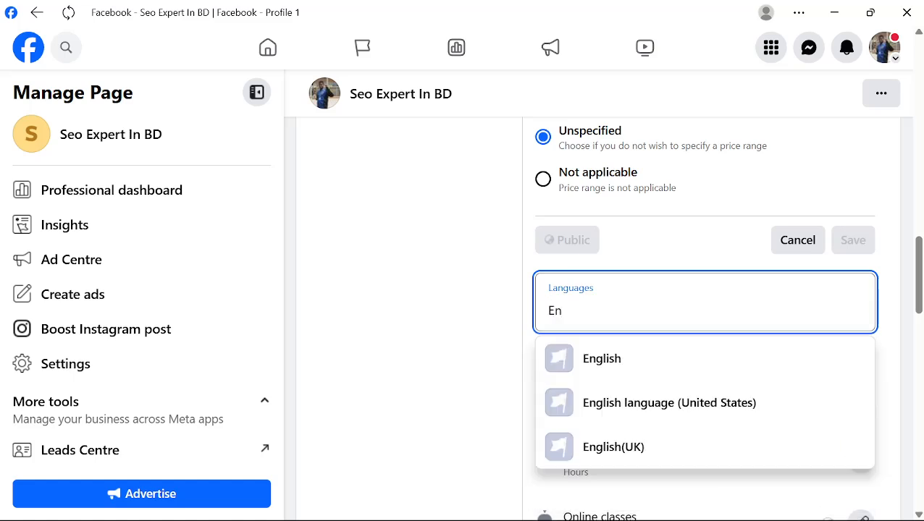
type("gli")
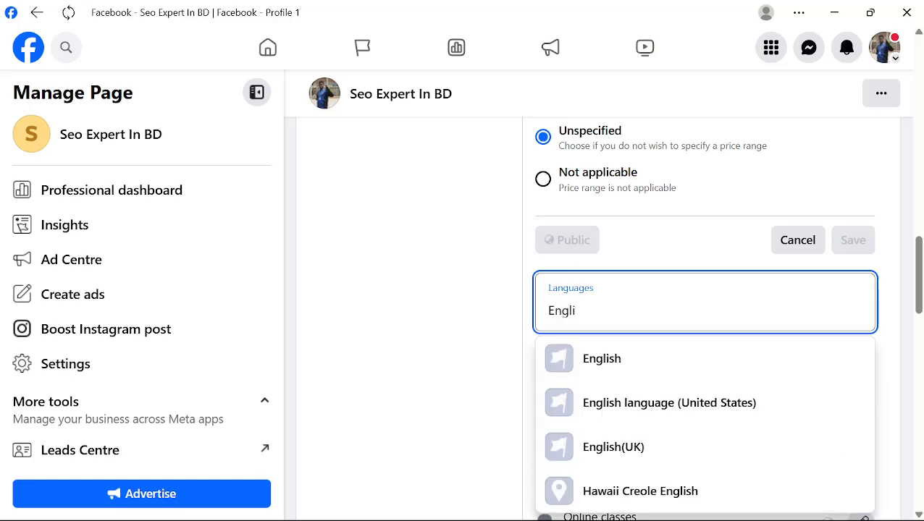
type("sh")
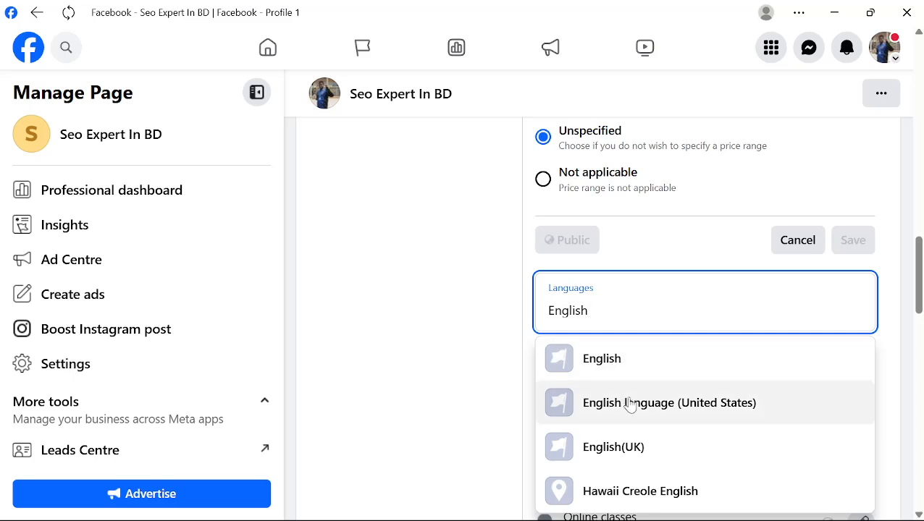
left_click(602, 369)
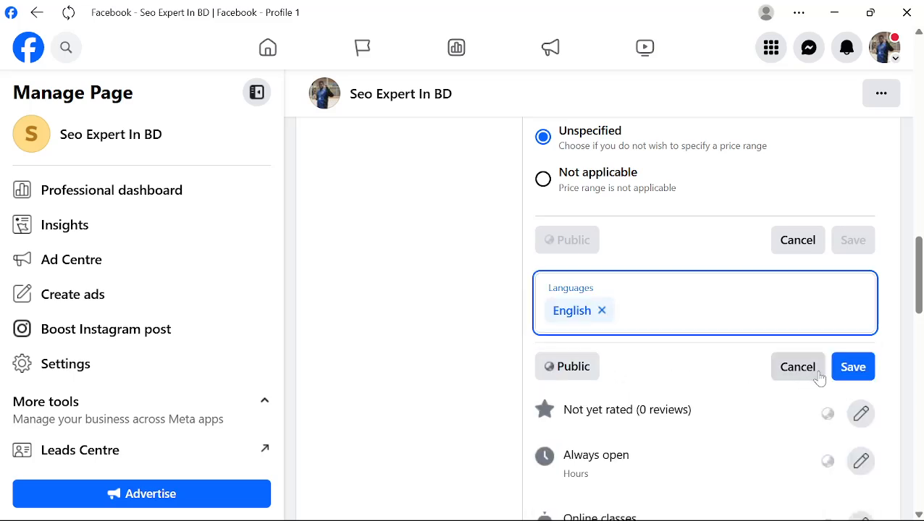
left_click(866, 369)
scroll(600, 346, "down", 4)
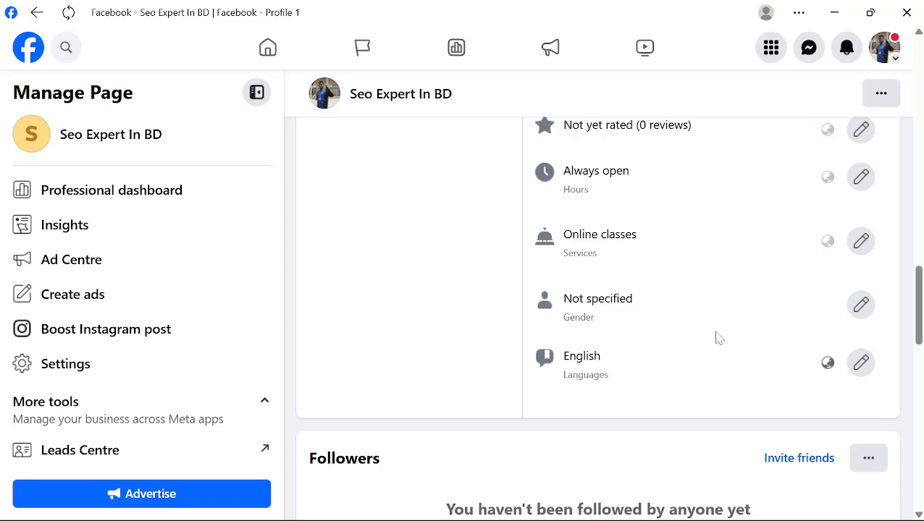
scroll(717, 337, "down", 2)
scroll(656, 330, "up", 5)
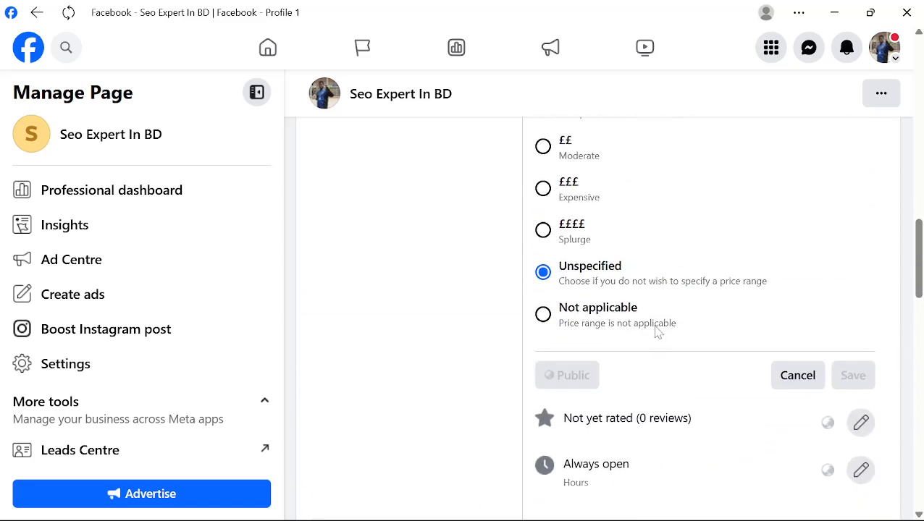
scroll(644, 340, "down", 5)
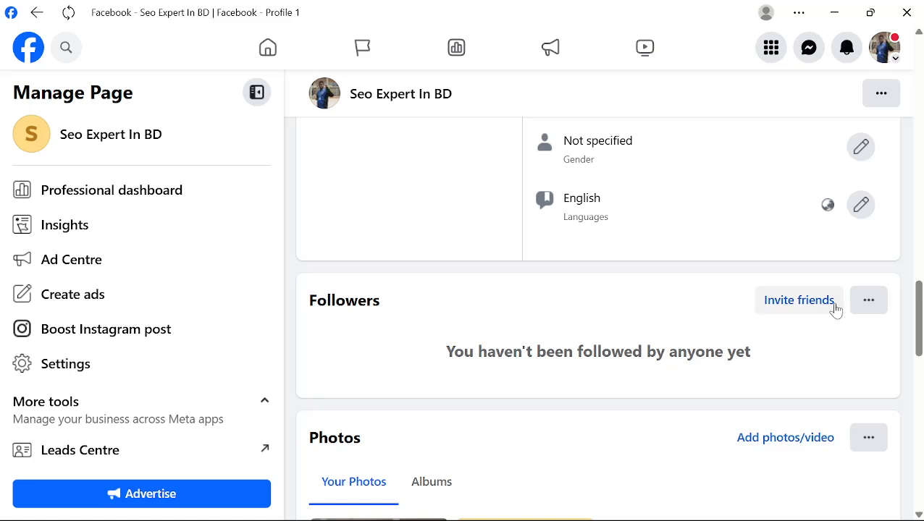
left_click(815, 311)
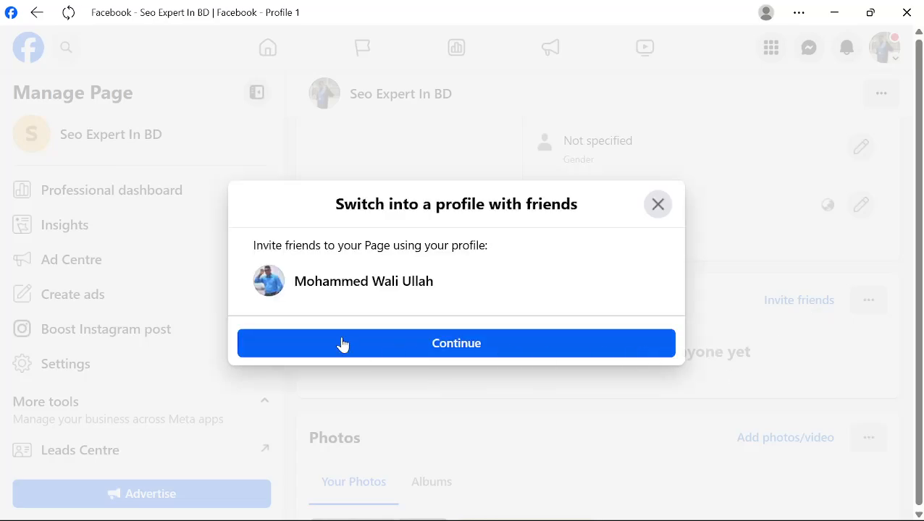
left_click(451, 347)
left_click(443, 352)
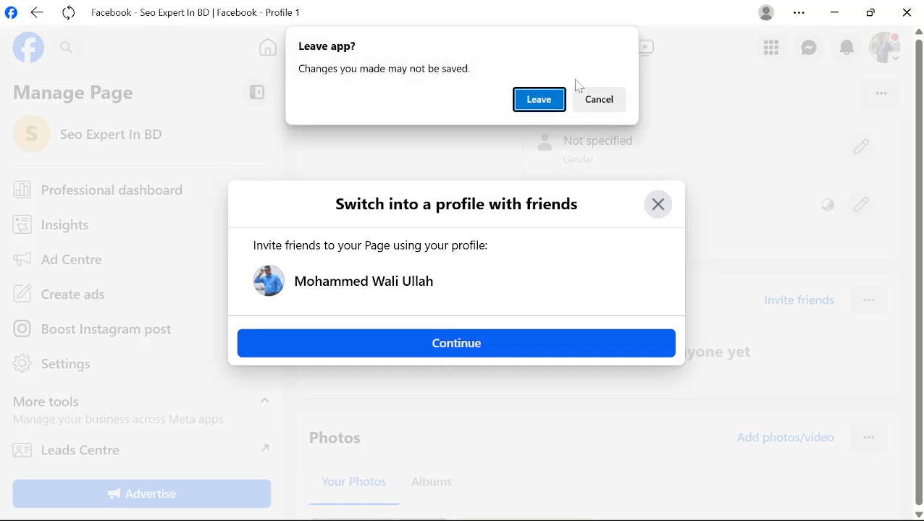
left_click(591, 100)
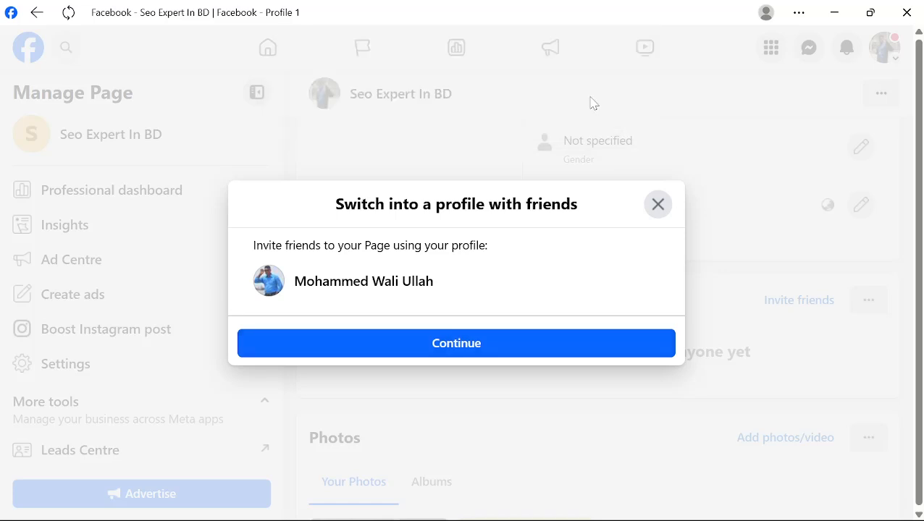
left_click(437, 336)
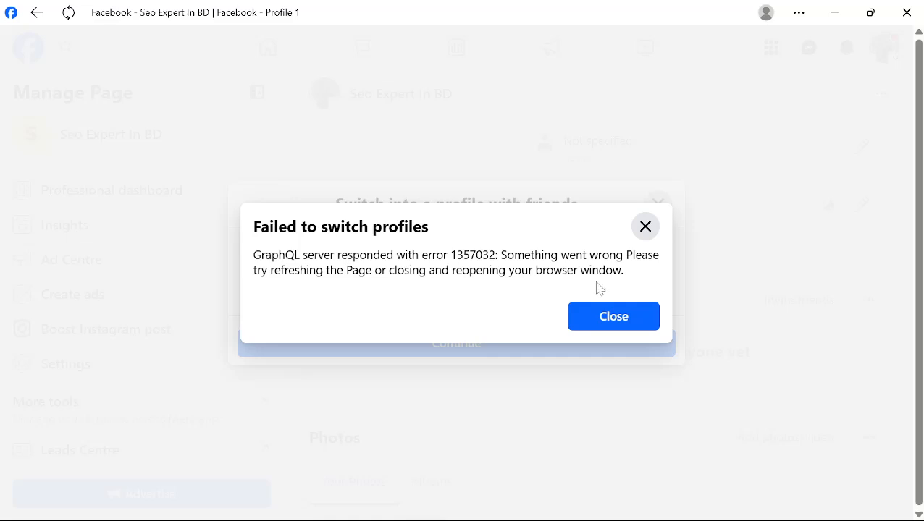
left_click(615, 323)
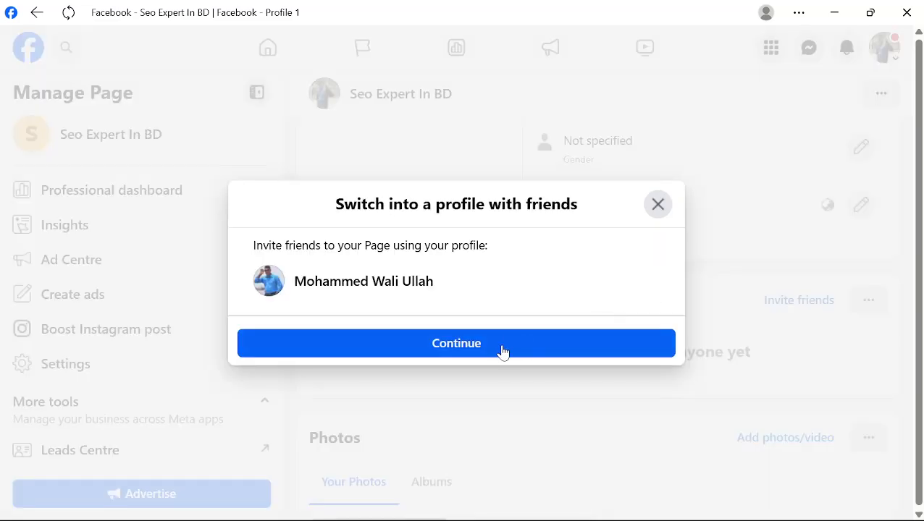
left_click(657, 206)
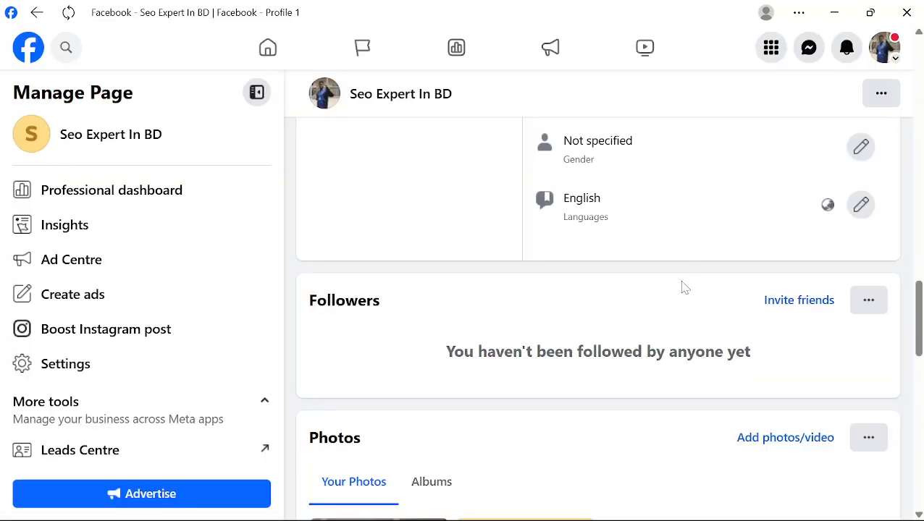
scroll(625, 297, "down", 2)
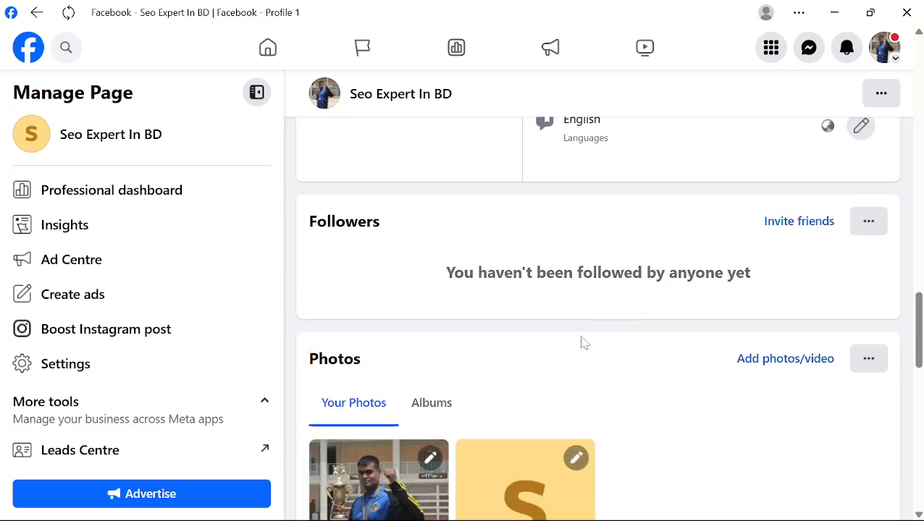
scroll(581, 342, "down", 1)
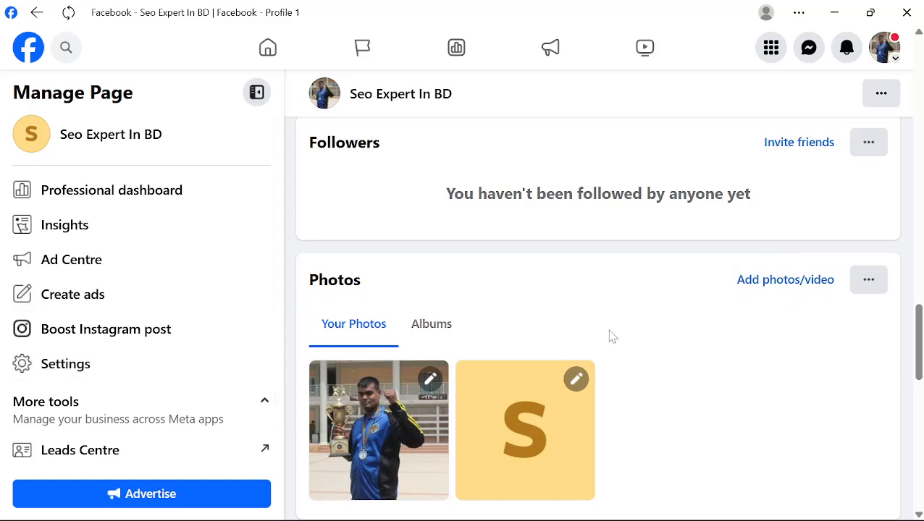
scroll(612, 336, "down", 1)
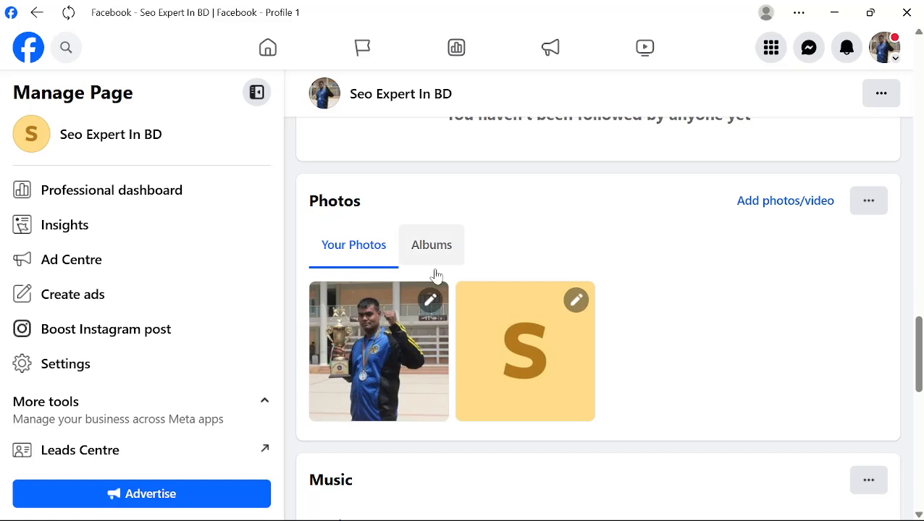
scroll(681, 304, "down", 1)
scroll(472, 427, "down", 2)
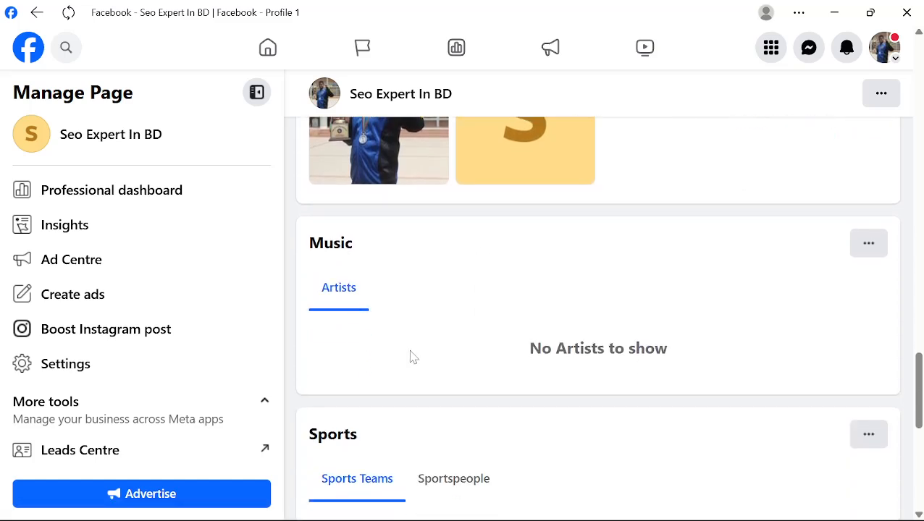
scroll(471, 333, "down", 2)
scroll(481, 352, "down", 2)
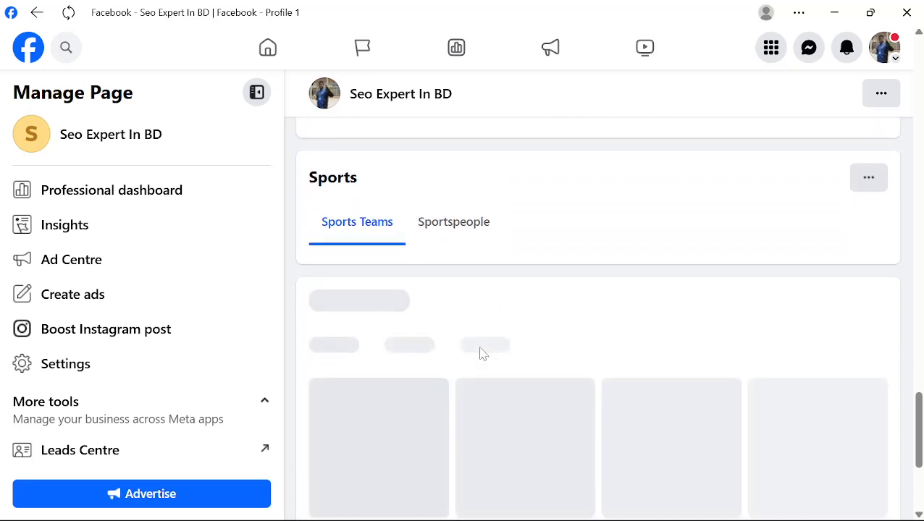
scroll(501, 319, "down", 3)
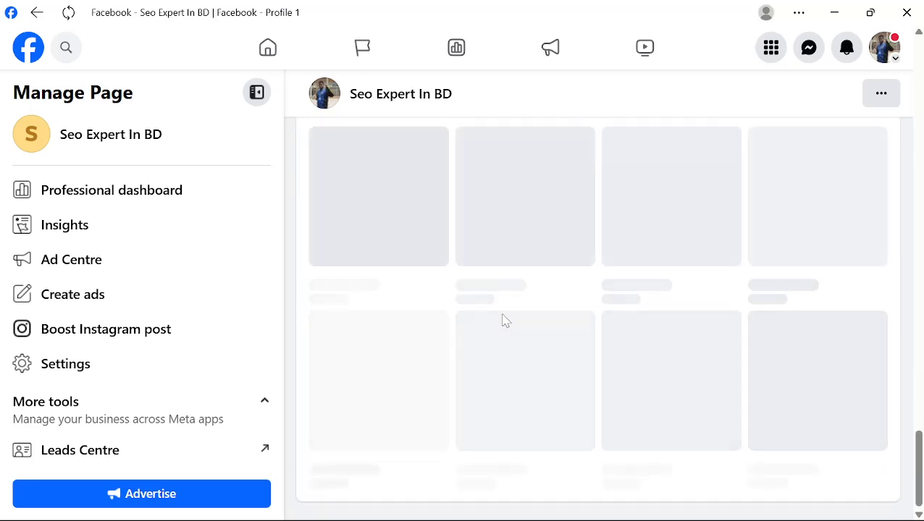
scroll(505, 318, "up", 20)
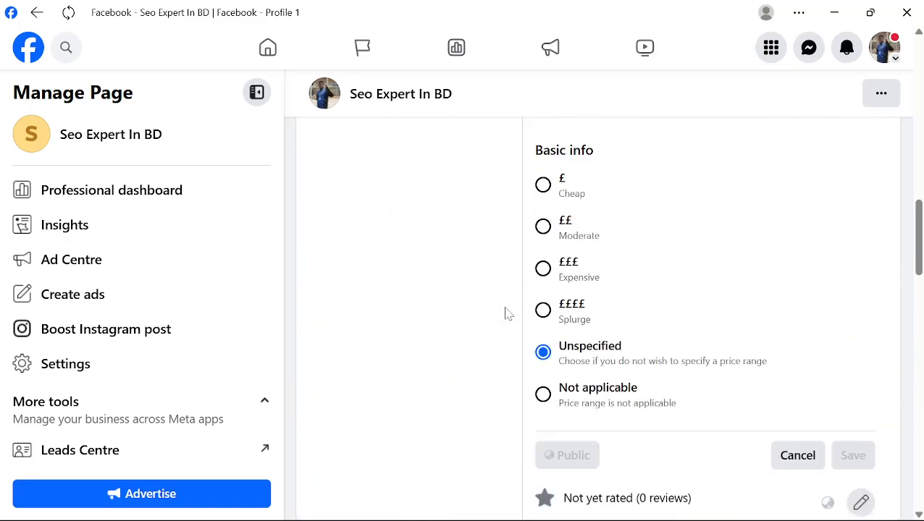
scroll(583, 329, "down", 3)
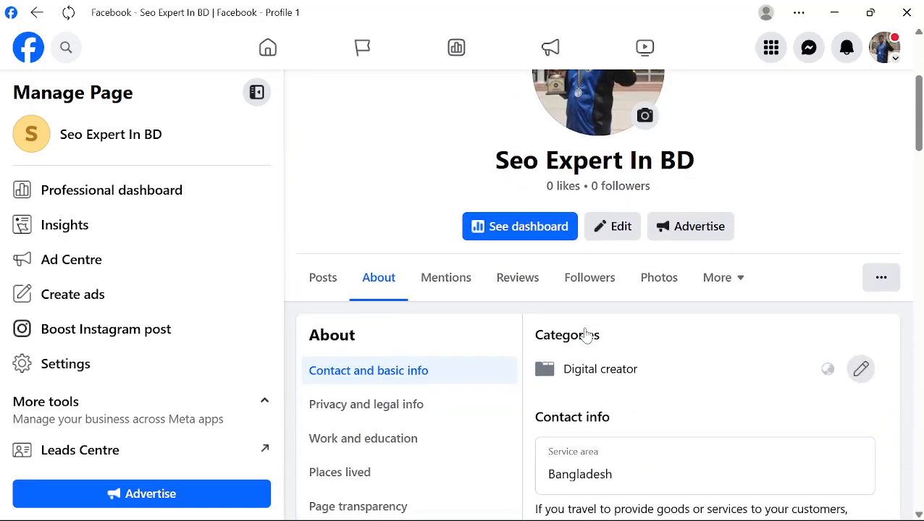
scroll(601, 334, "up", 3)
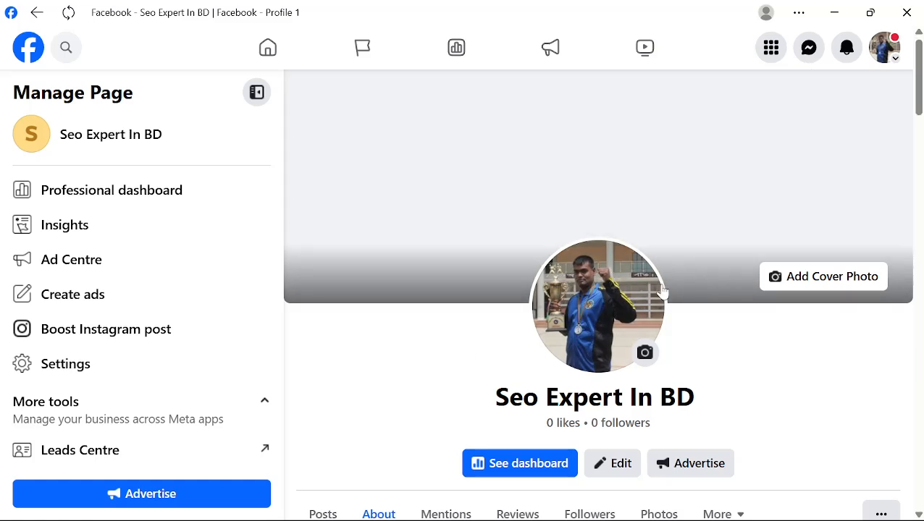
scroll(655, 290, "down", 4)
scroll(655, 290, "up", 1)
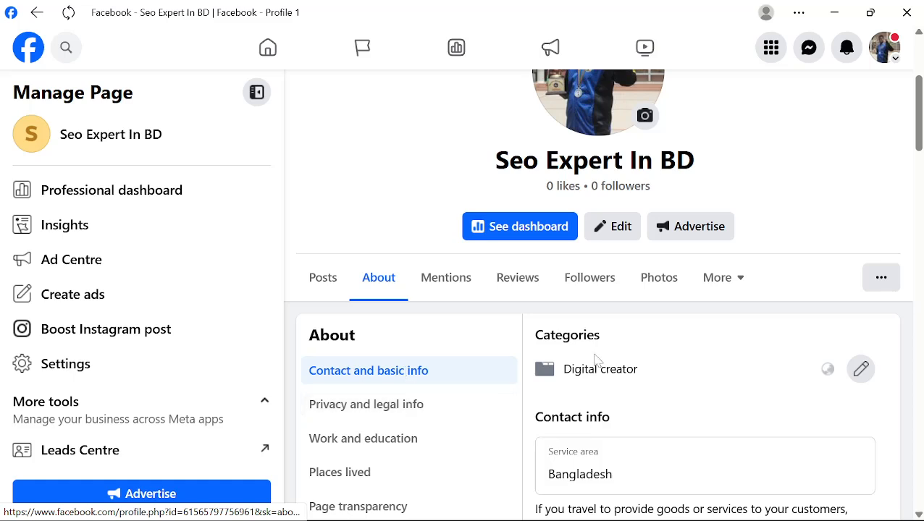
Trigger the unsaved-changes warnings via Privacy and legal info and an F5 reload, dismissing both
left_click(428, 417)
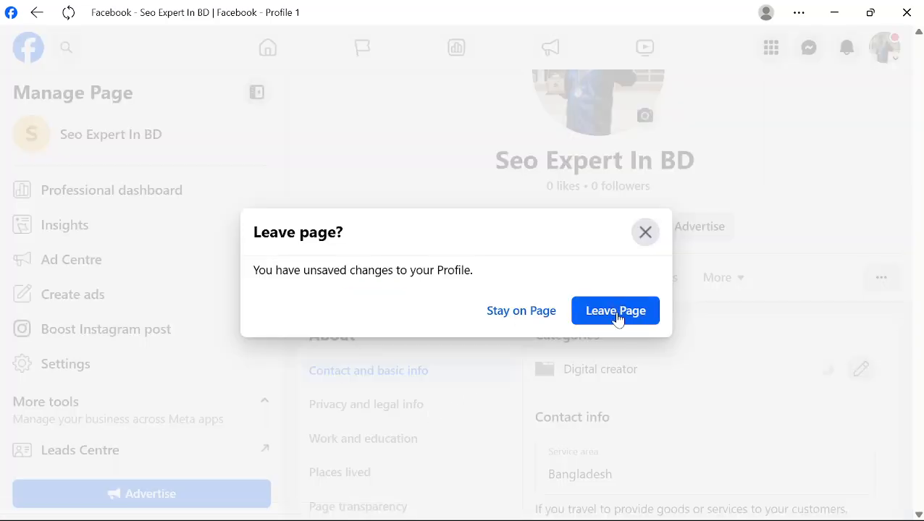
left_click(519, 316)
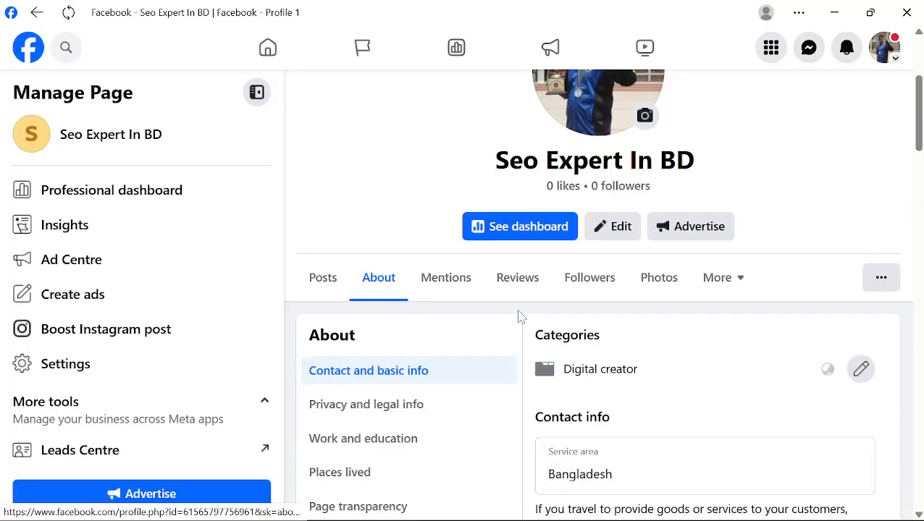
key("F5")
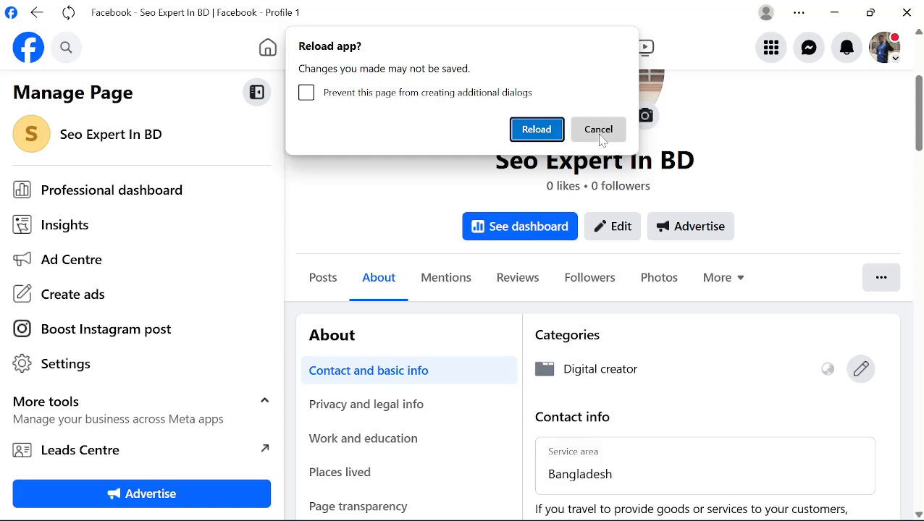
left_click(539, 131)
Go to the professional dashboard, bringing up the Reload app dialog
scroll(479, 256, "up", 3)
scroll(478, 272, "down", 2)
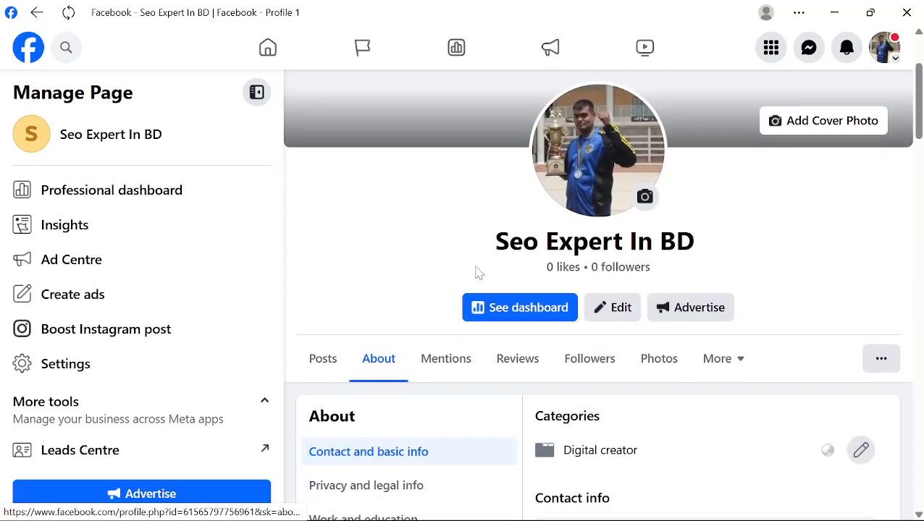
left_click(493, 318)
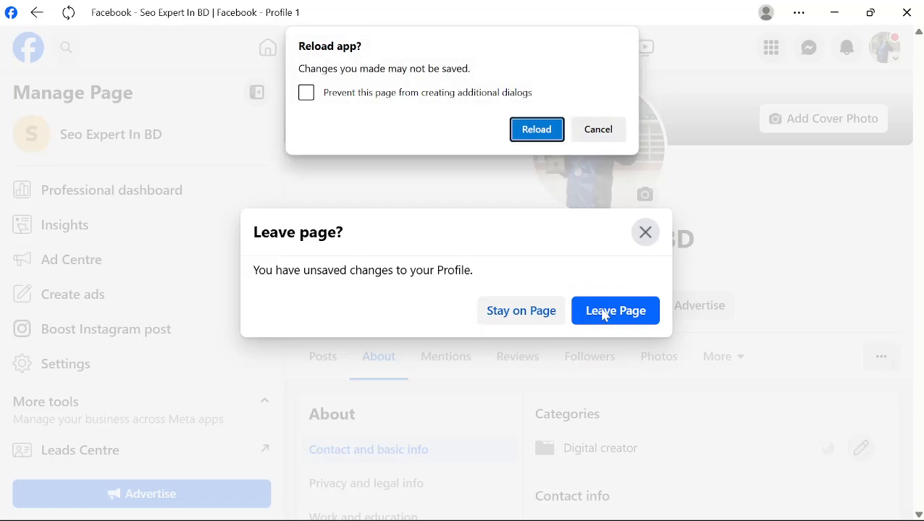
mouse_move(785, 519)
Confirm the app reload and navigate back to the Seo Expert In BD Page
left_click(537, 132)
left_click(592, 142)
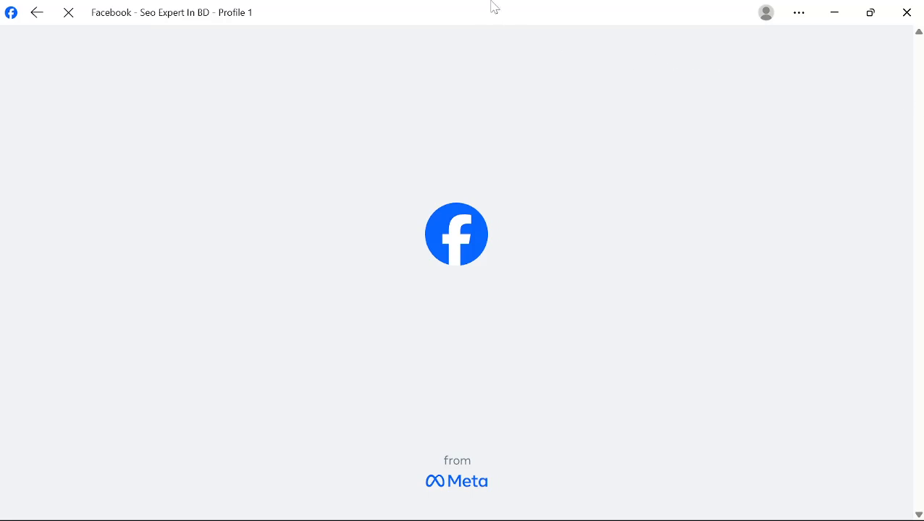
left_click(32, 19)
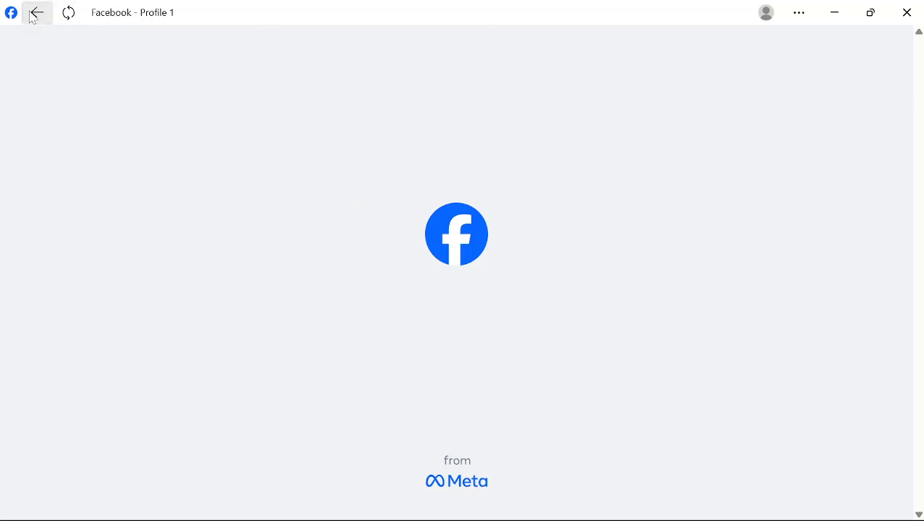
left_click(29, 16)
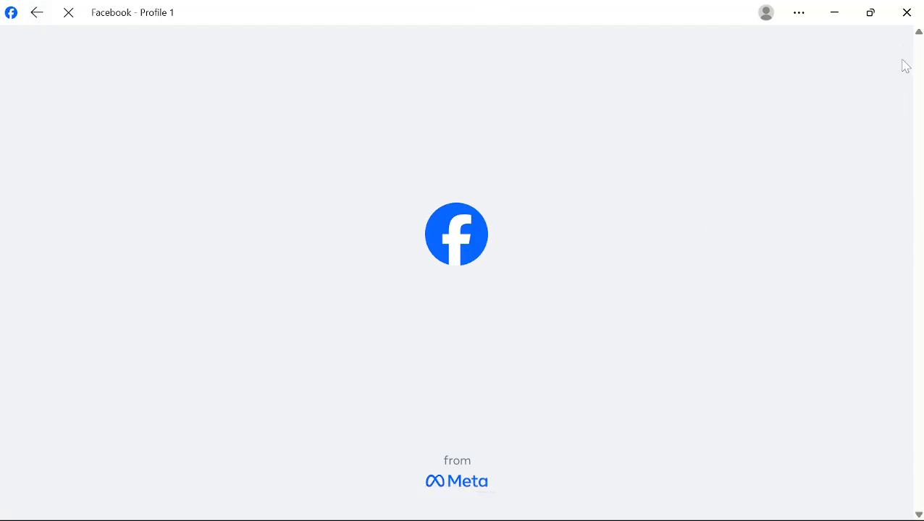
Minimize the browser and OBS recorder windows to return to the Facebook Page
left_click(845, 19)
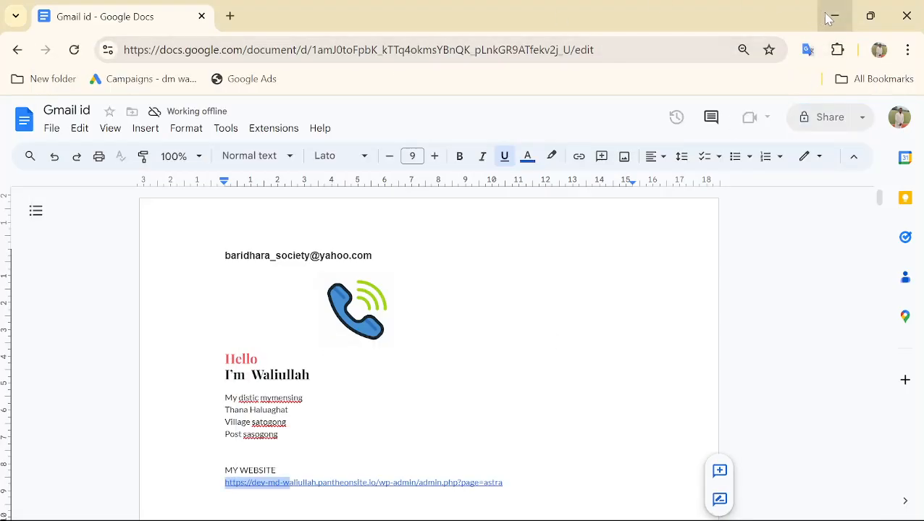
mouse_move(122, 520)
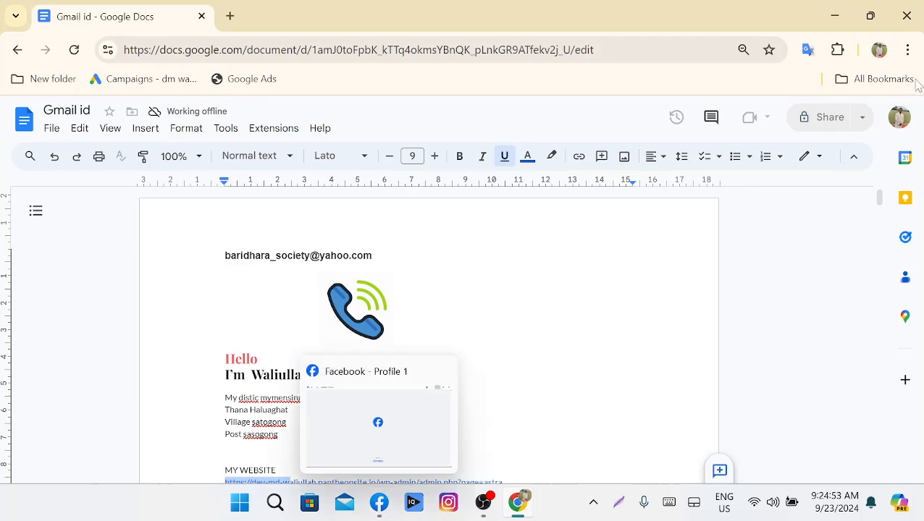
left_click(833, 15)
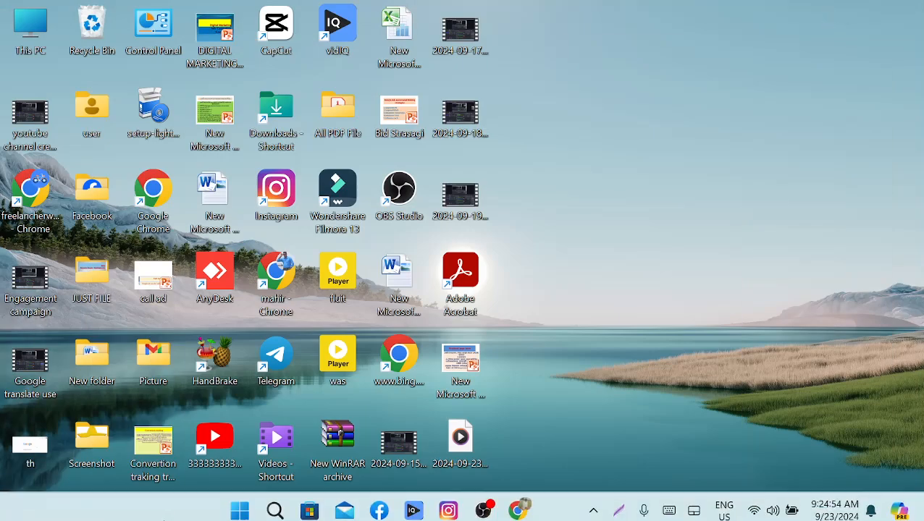
left_click(378, 503)
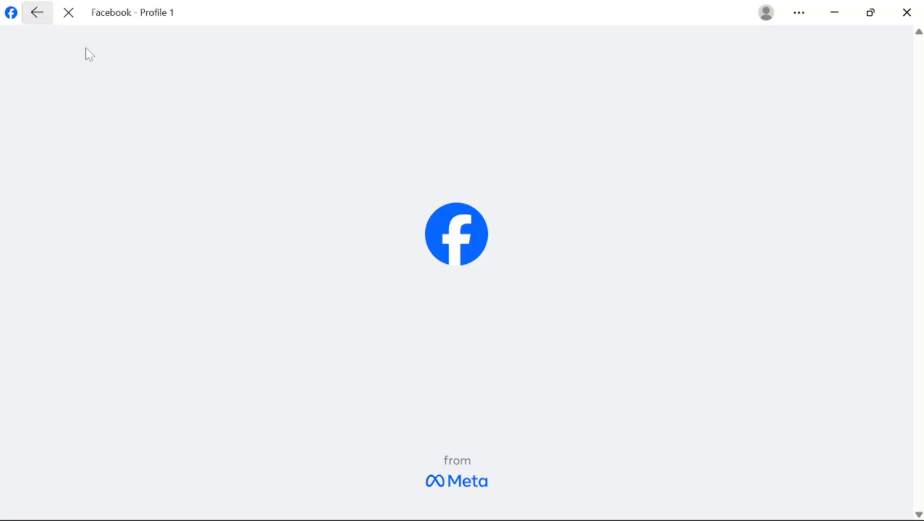
left_click(834, 12)
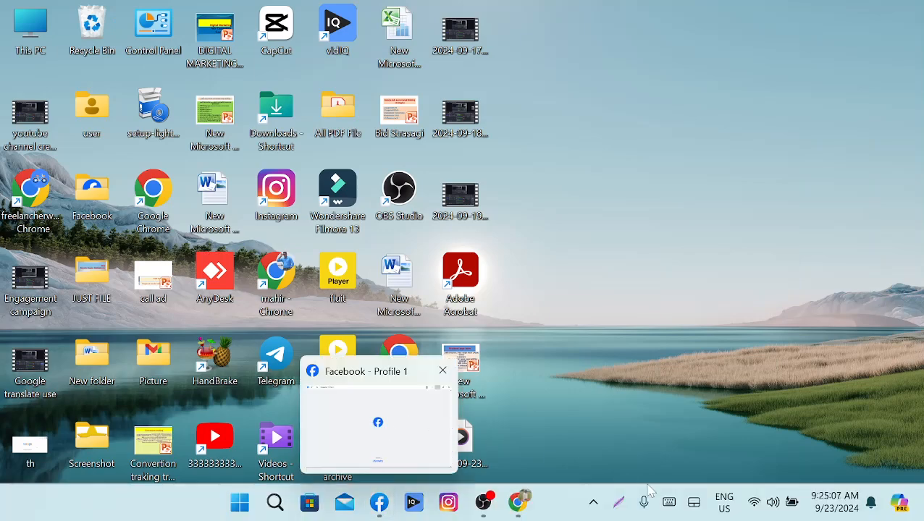
left_click(483, 502)
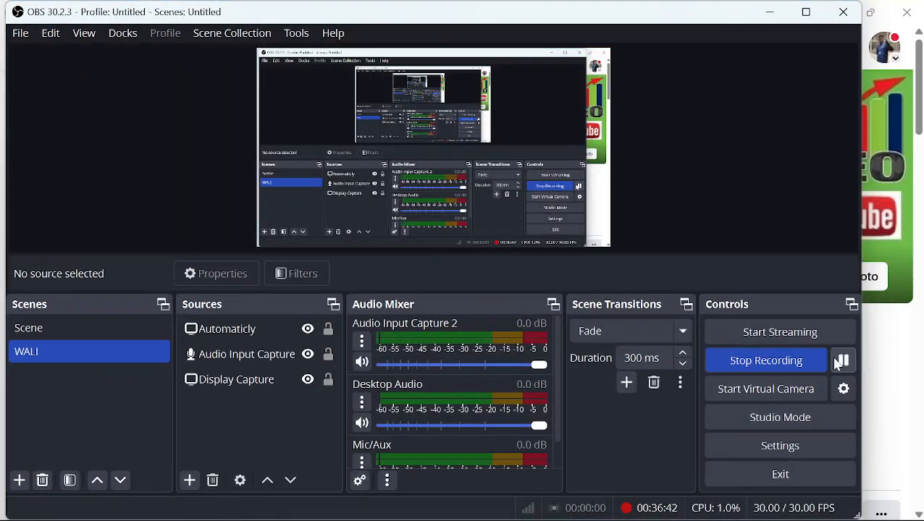
left_click(771, 14)
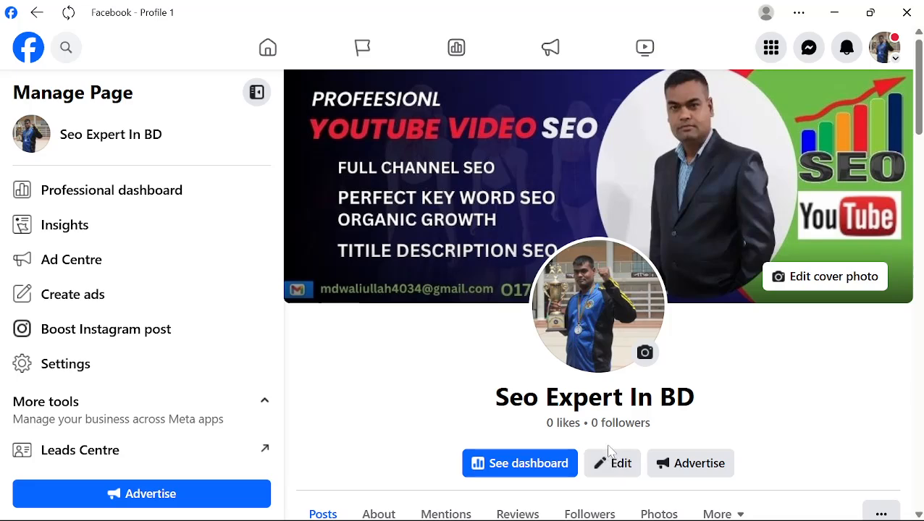
scroll(615, 471, "down", 1)
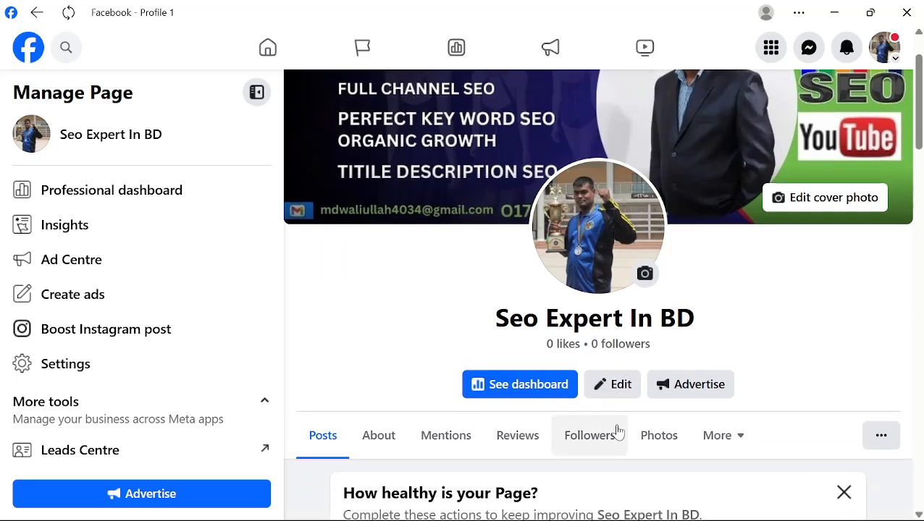
scroll(617, 432, "down", 1)
scroll(600, 355, "down", 2)
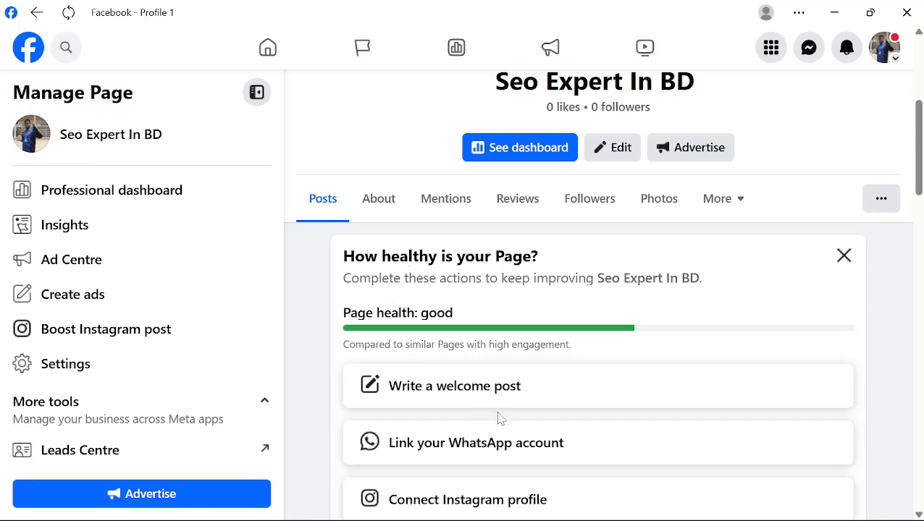
scroll(486, 313, "down", 1)
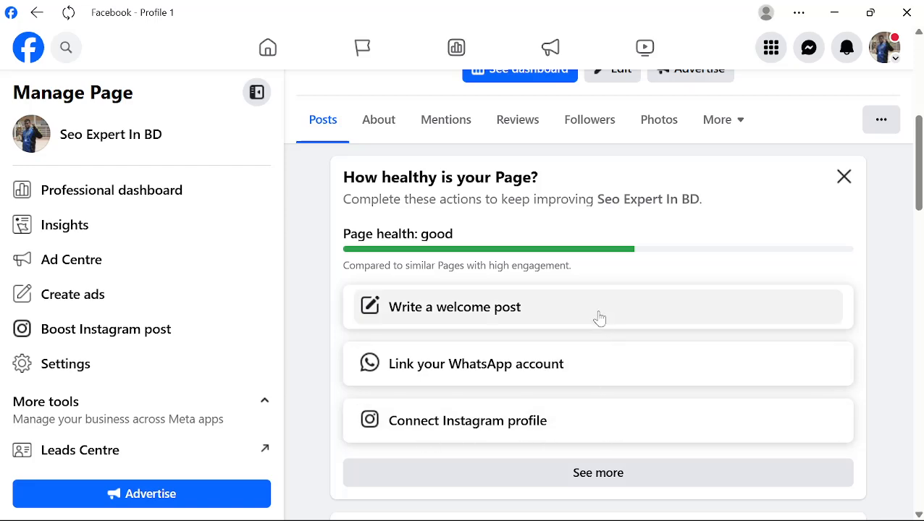
scroll(598, 317, "down", 3)
Expand the Page health card and scroll through the 8-of-14 setup checklist to Add an action button
left_click(594, 239)
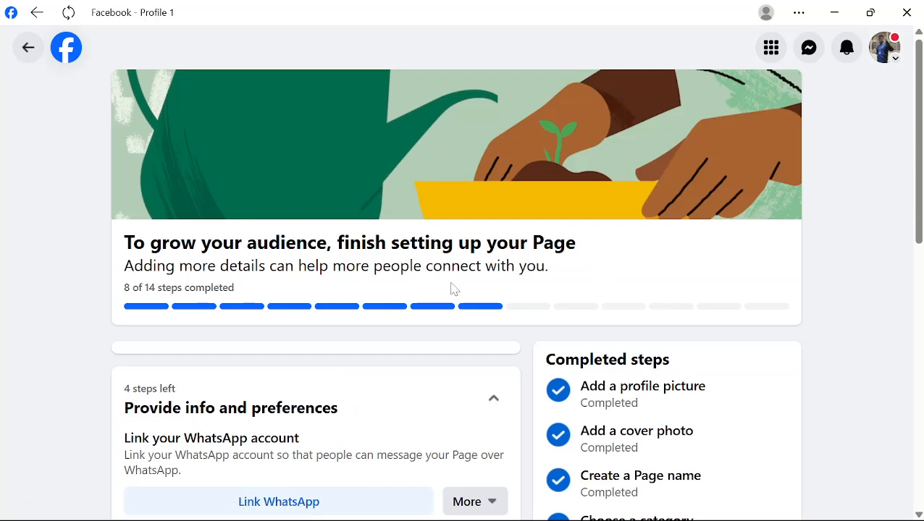
scroll(451, 288, "down", 1)
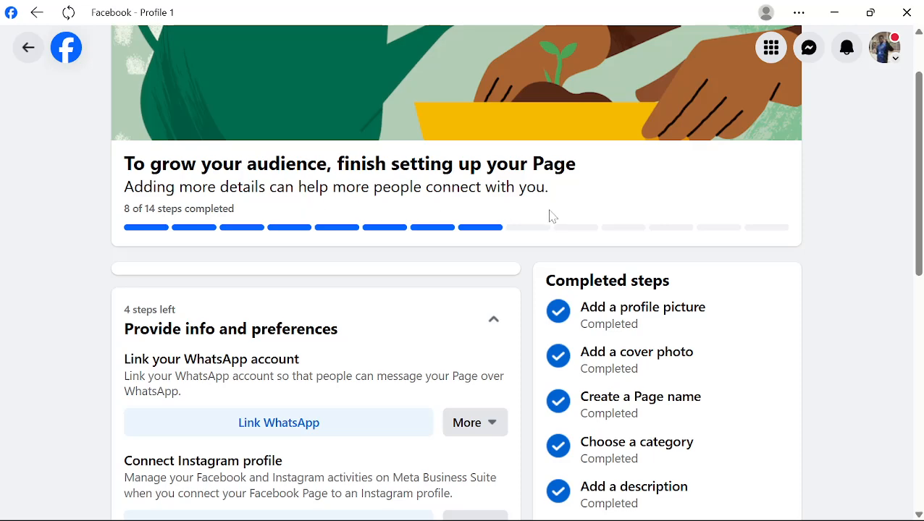
scroll(413, 323, "down", 2)
scroll(356, 263, "up", 2)
scroll(604, 303, "down", 2)
scroll(605, 307, "down", 2)
scroll(607, 315, "up", 2)
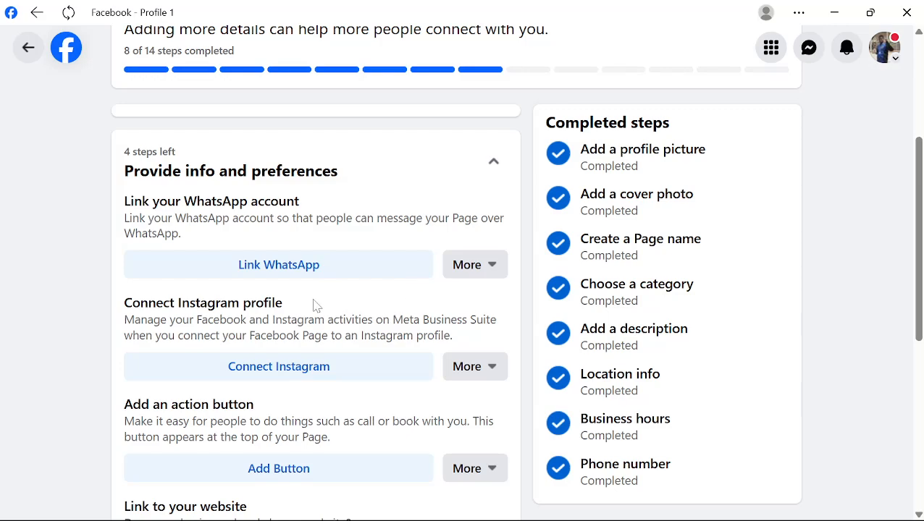
scroll(335, 355, "down", 3)
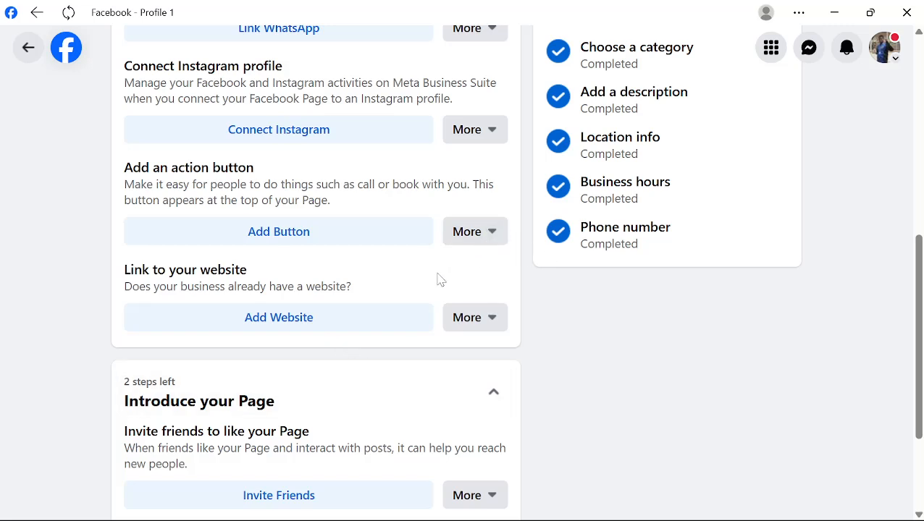
Create a Send email action button using the owner's saved email address and save it
left_click(295, 233)
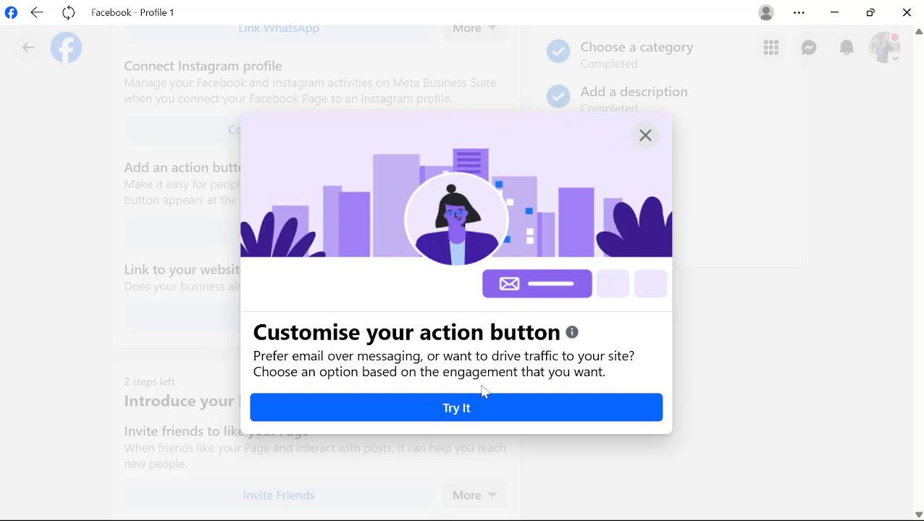
left_click(441, 408)
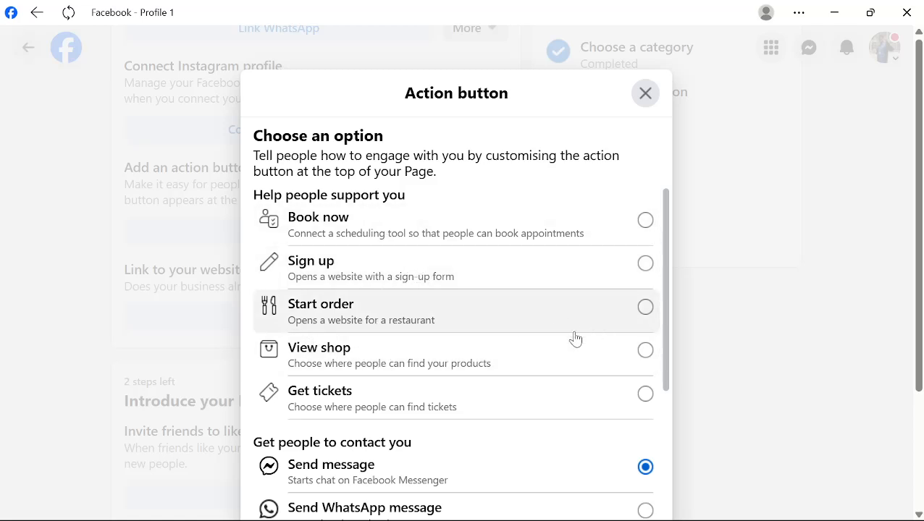
scroll(411, 363, "down", 1)
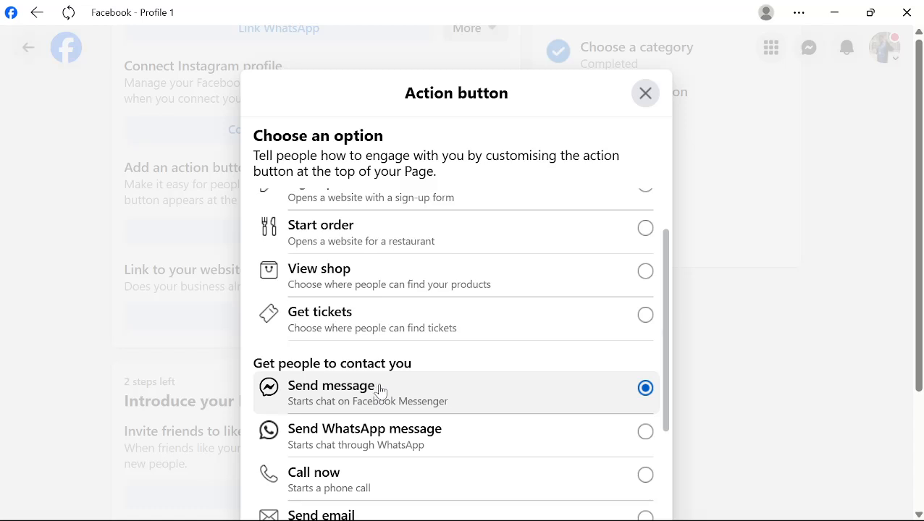
scroll(440, 364, "down", 1)
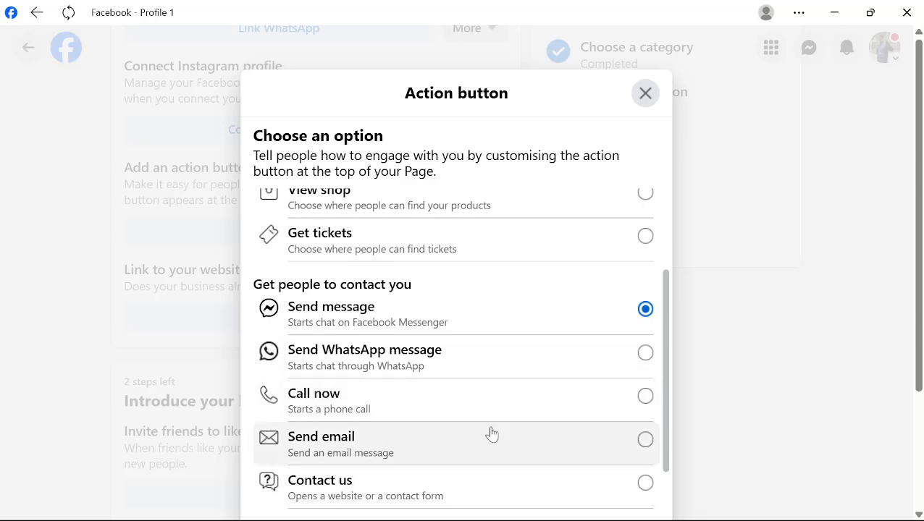
left_click(645, 439)
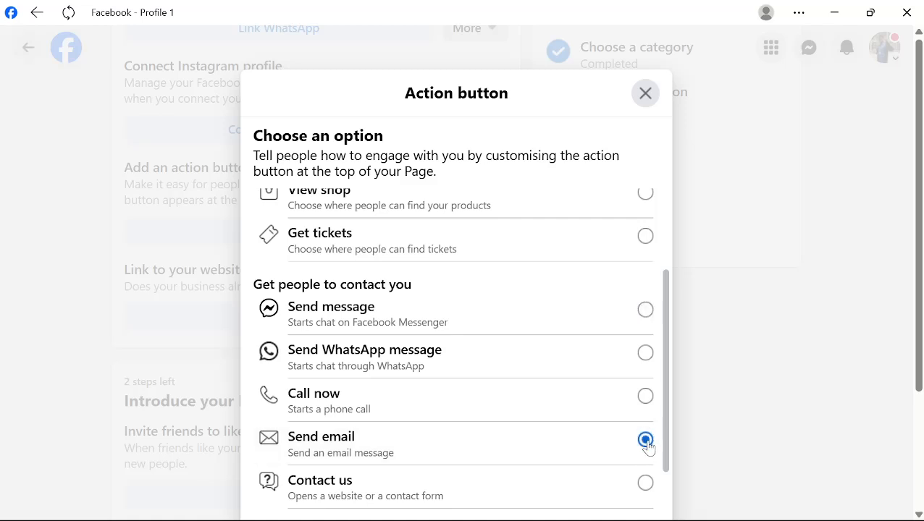
scroll(536, 276, "down", 3)
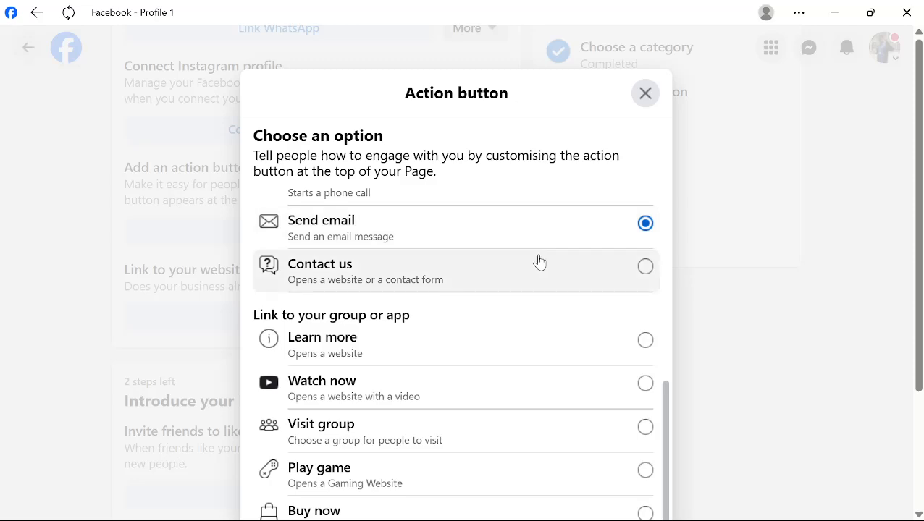
key("ctrl+minus")
key("ctrl+minus")
key("ctrl+minus")
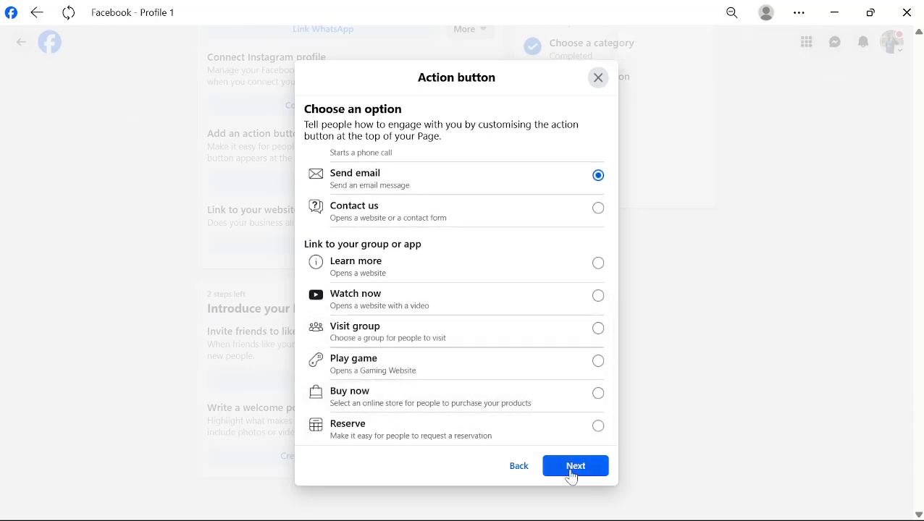
left_click(563, 470)
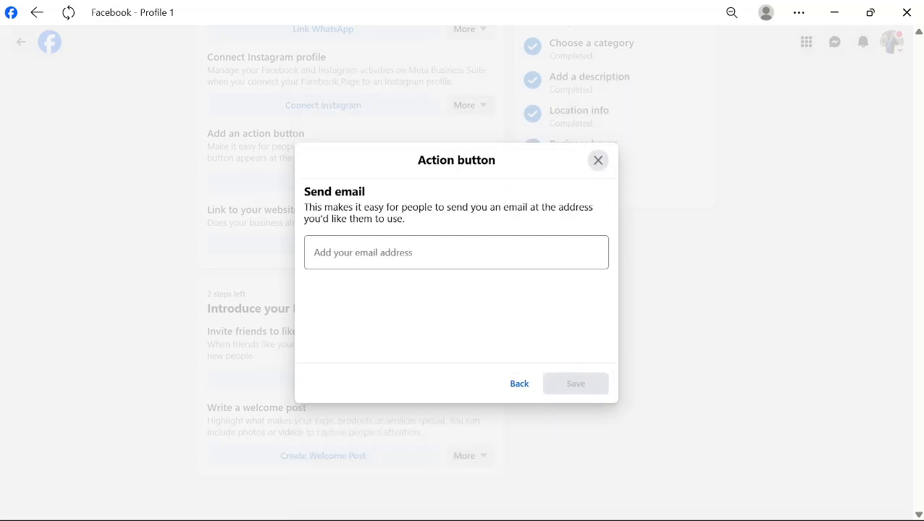
left_click(390, 252)
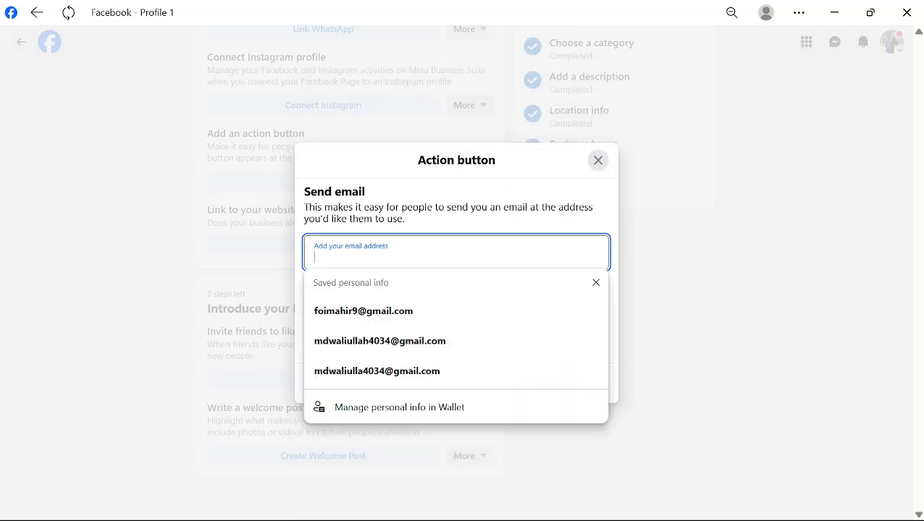
left_click(386, 313)
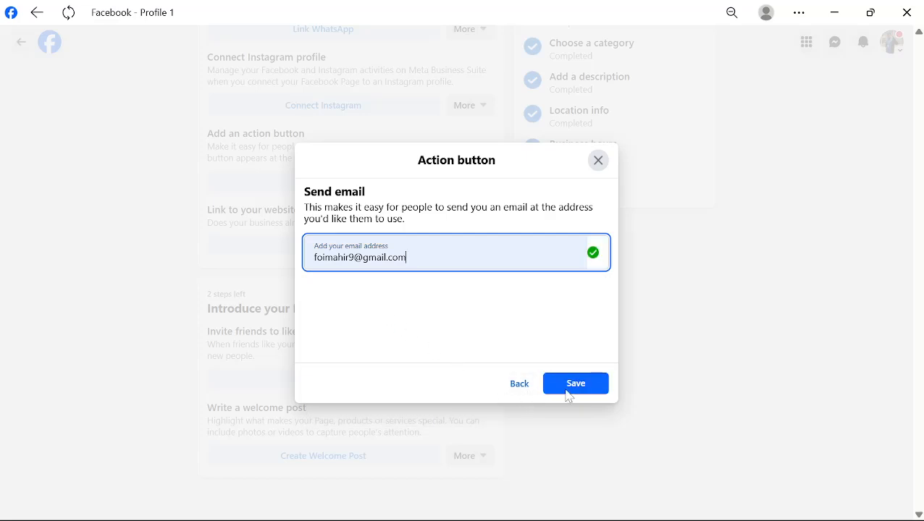
left_click(584, 389)
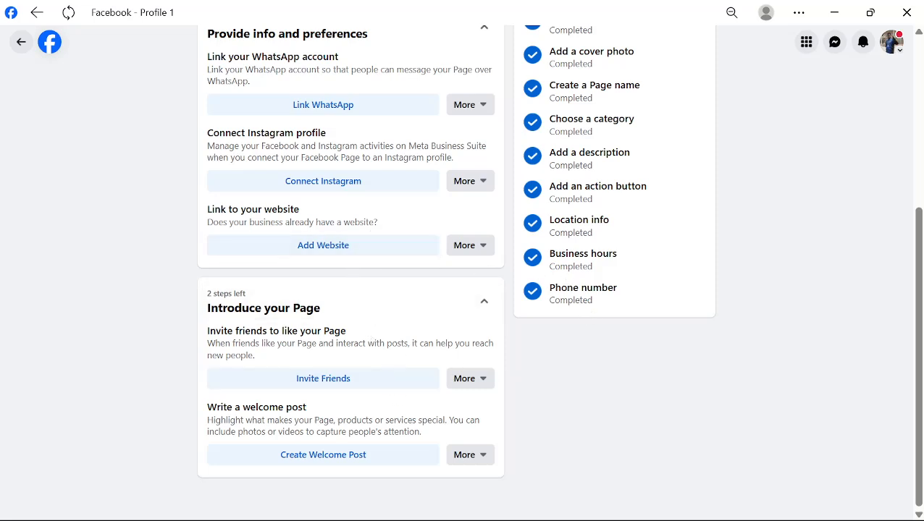
scroll(647, 144, "up", 2)
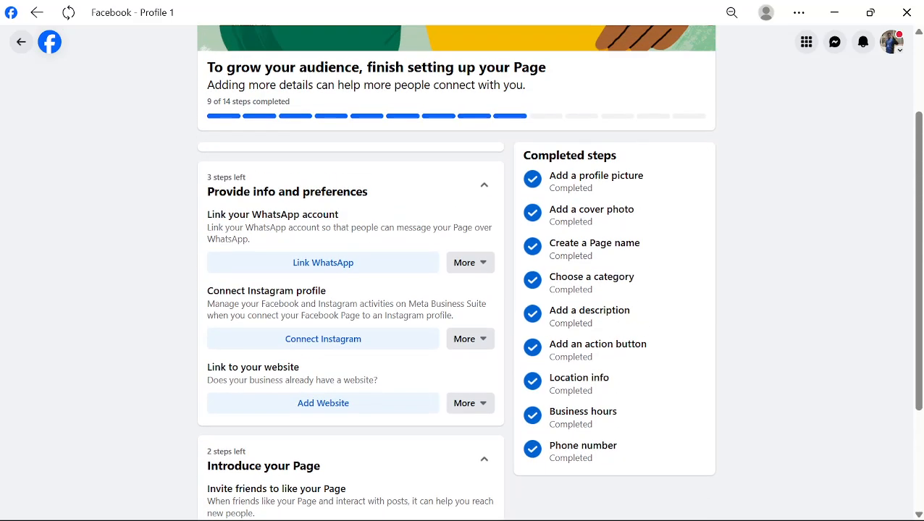
scroll(456, 275, "down", 2)
scroll(456, 275, "up", 3)
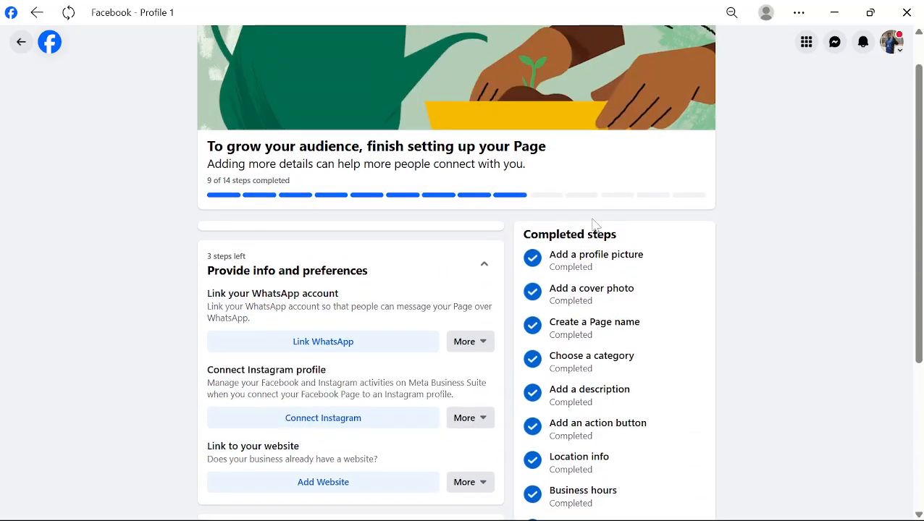
scroll(592, 223, "down", 3)
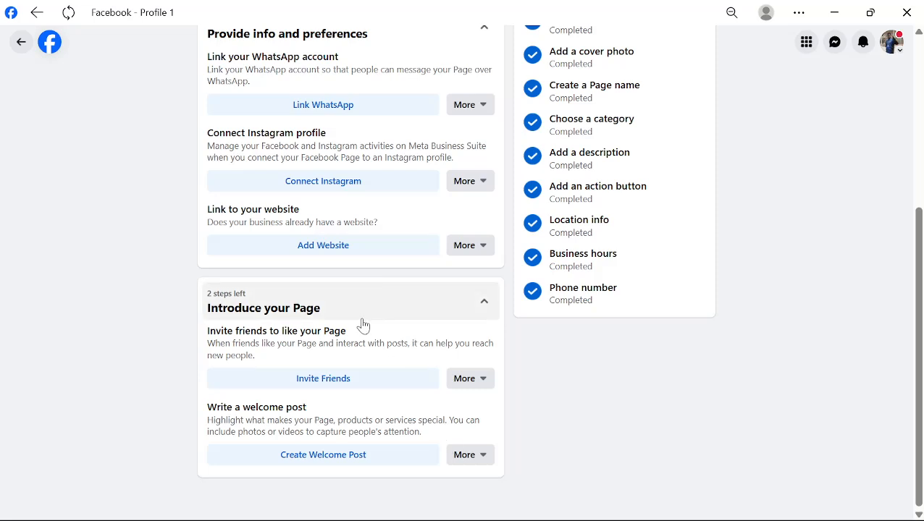
scroll(356, 324, "up", 1)
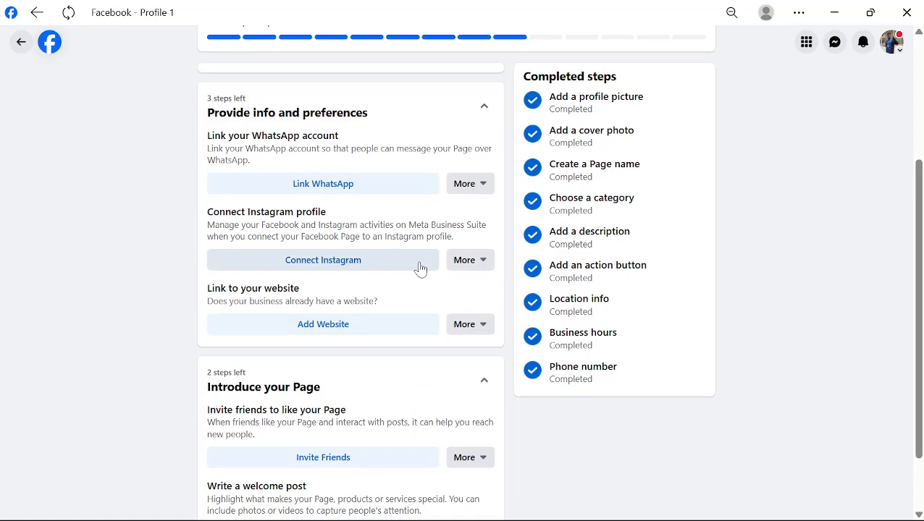
Link WhatsApp with a different saved phone number and send the confirmation code
left_click(397, 184)
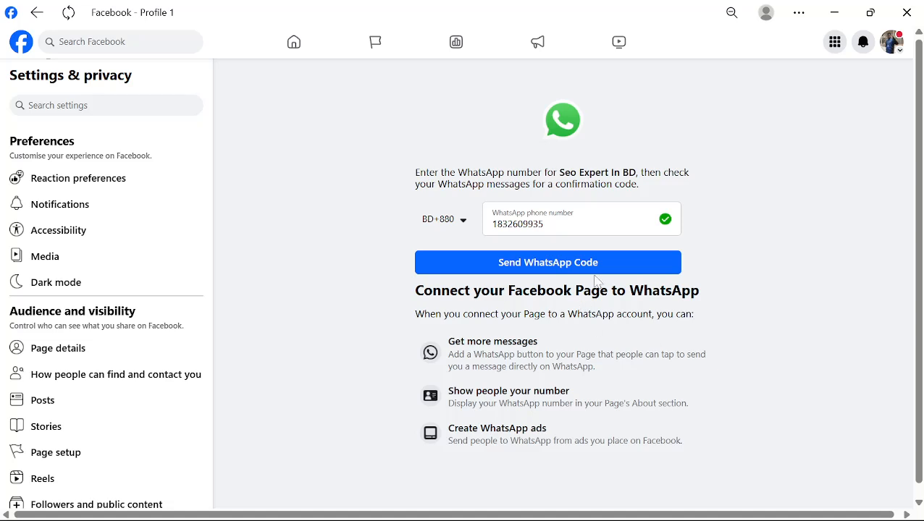
left_click(612, 224)
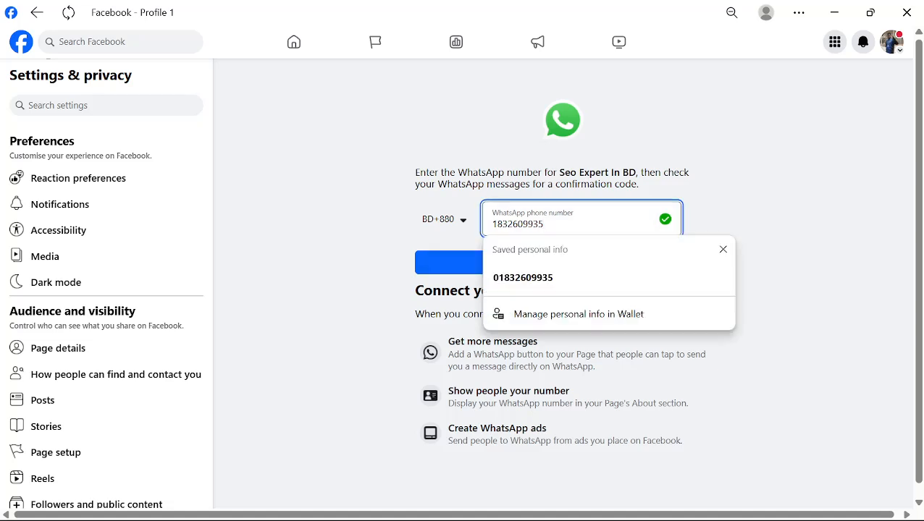
key("BackSpace")
key("BackSpace")
key("BackSpace")
key("BackSpace")
key("BackSpace")
key("BackSpace")
key("BackSpace")
key("BackSpace")
key("BackSpace")
key("BackSpace")
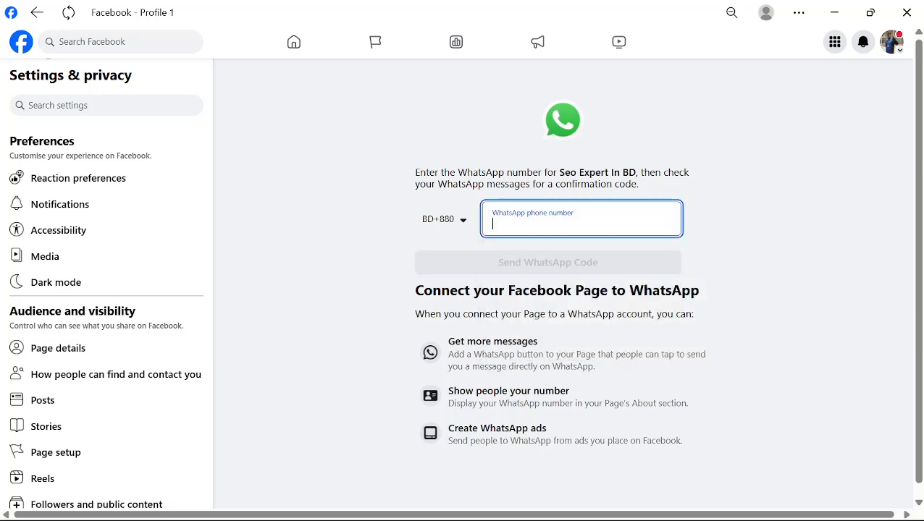
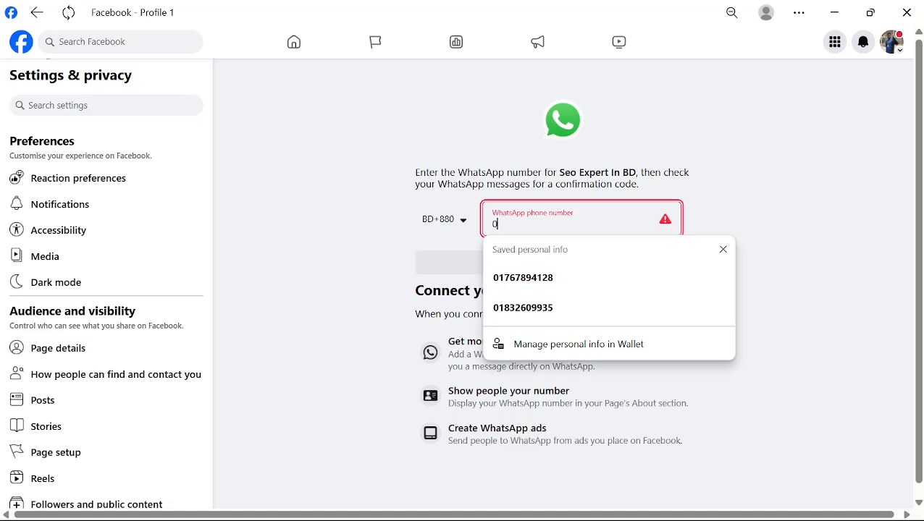
left_click(514, 276)
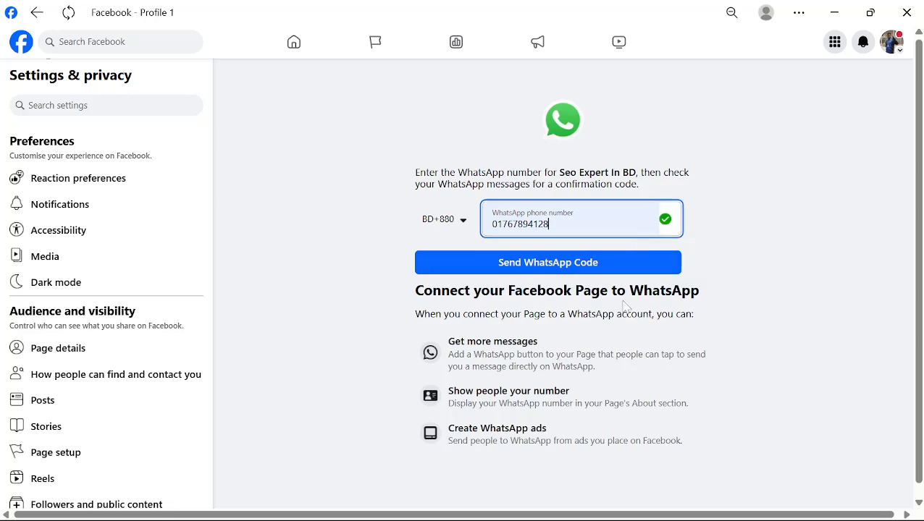
left_click(552, 262)
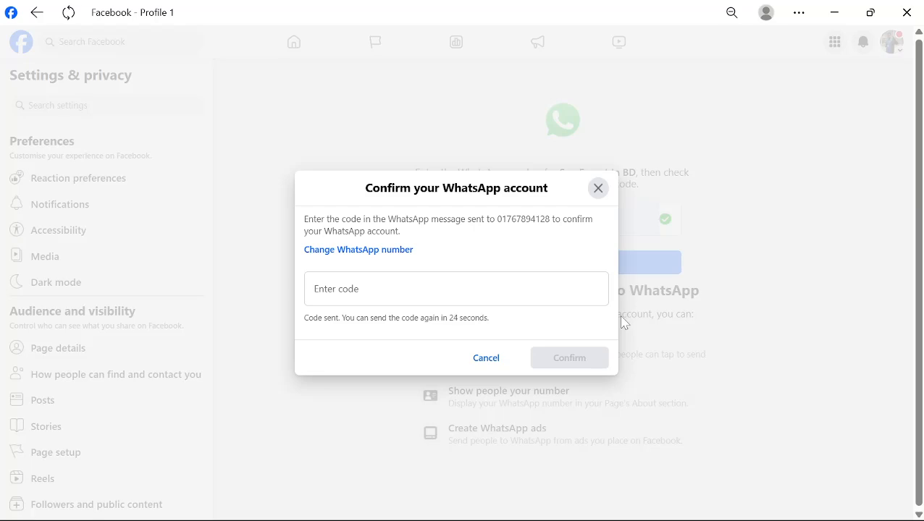
Enter the verification code from the WhatsApp message and confirm it to connect WhatsApp
key("Tab")
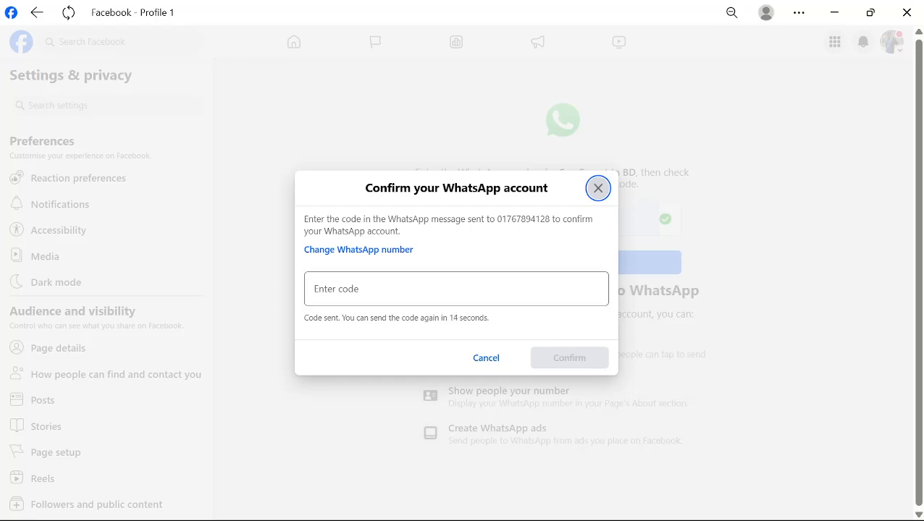
left_click(434, 290)
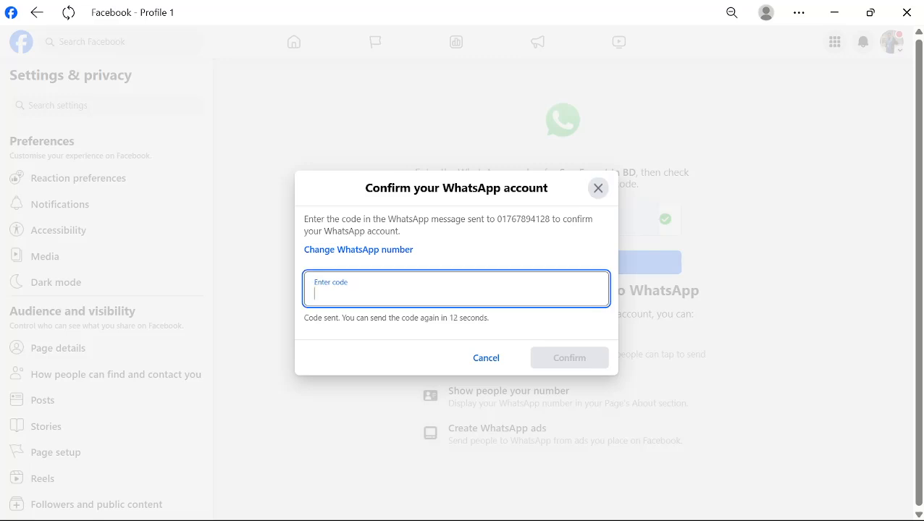
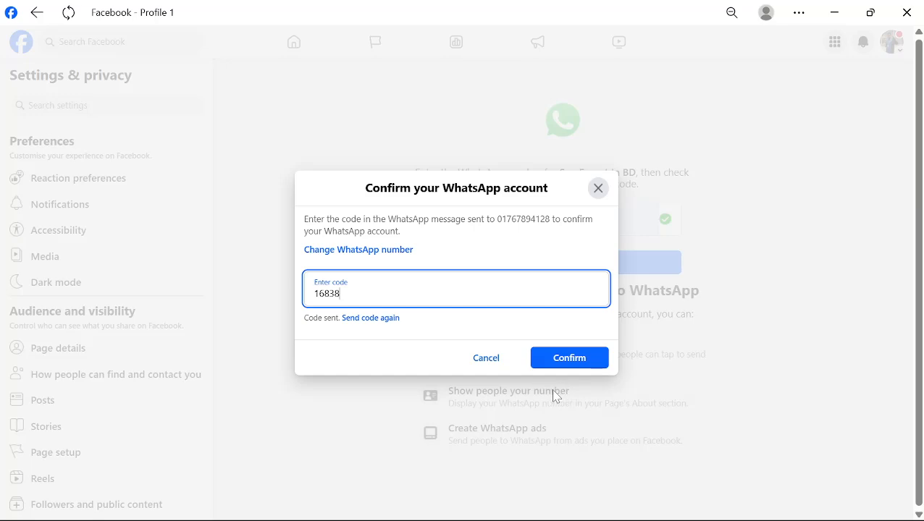
left_click(559, 356)
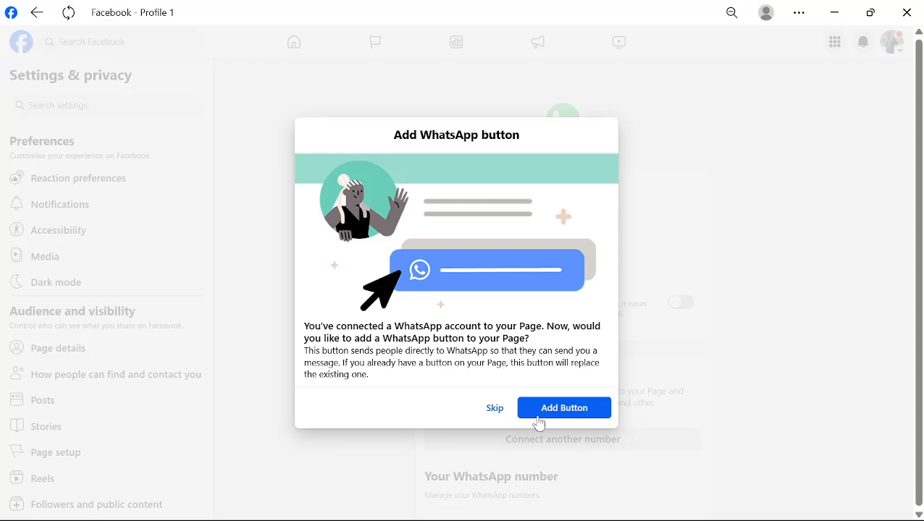
Add the WhatsApp button to the Page, skipping the WhatsApp post and WhatsApp ad offers
left_click(493, 410)
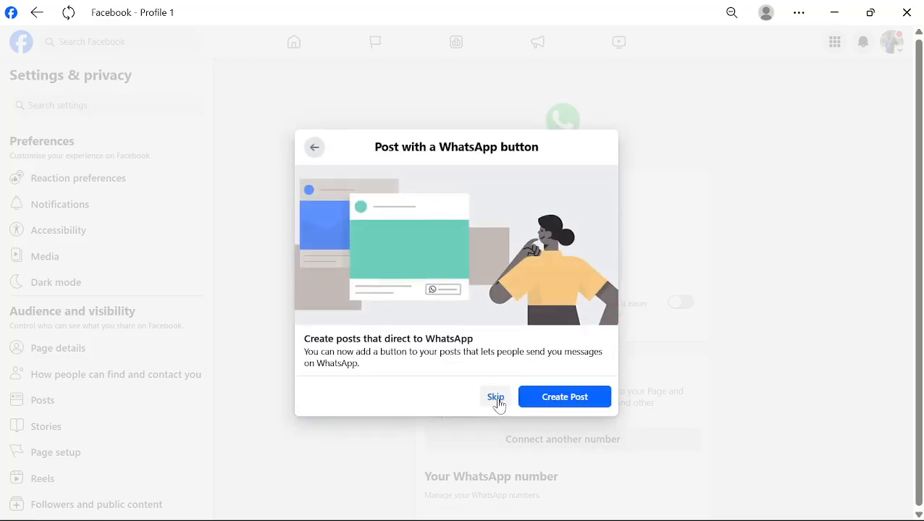
left_click(496, 398)
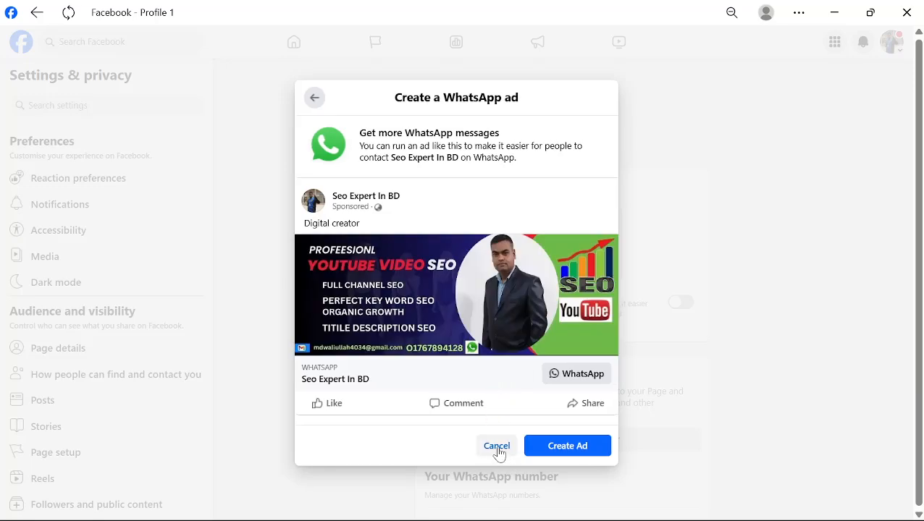
left_click(496, 447)
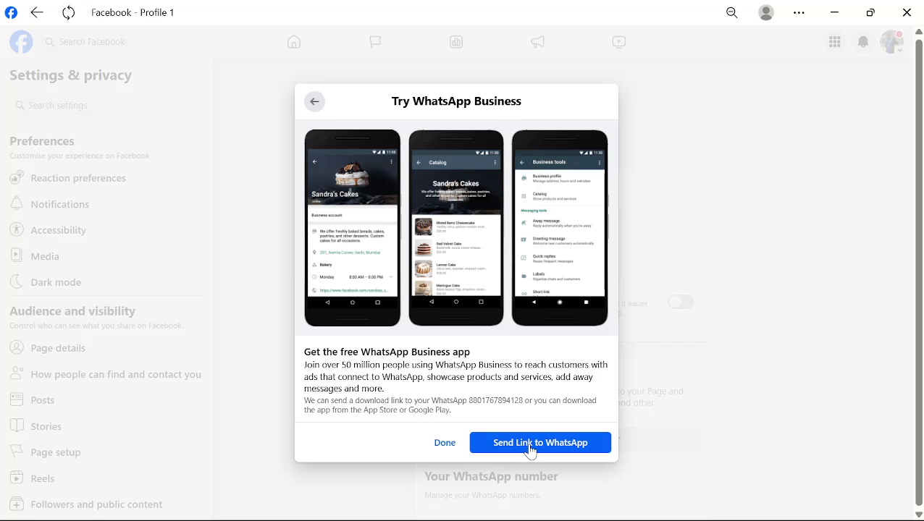
mouse_move(534, 509)
Step back through the ad and post offers to the WhatsApp button offer, then continue
left_click(320, 106)
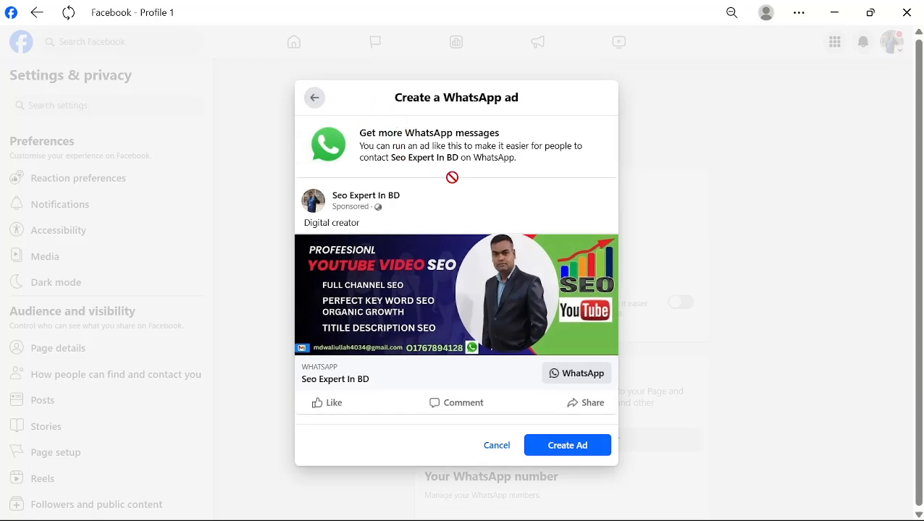
left_click(313, 103)
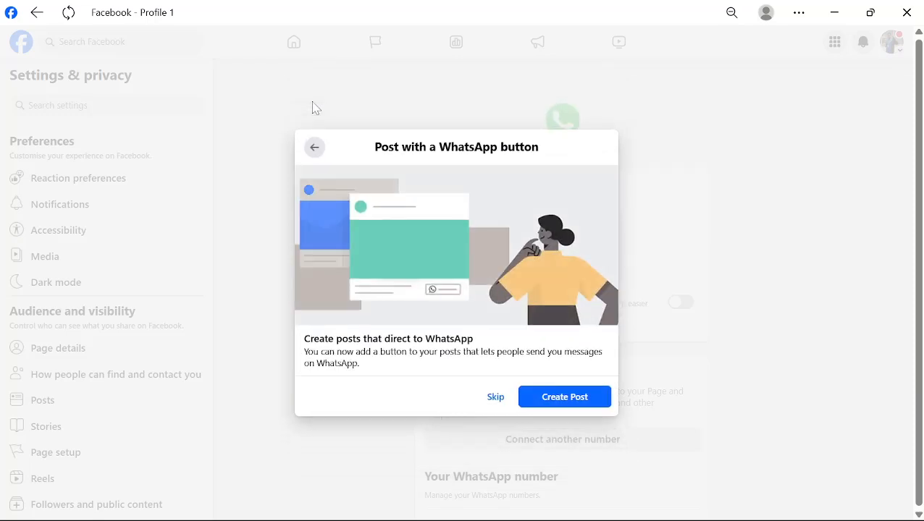
left_click(315, 149)
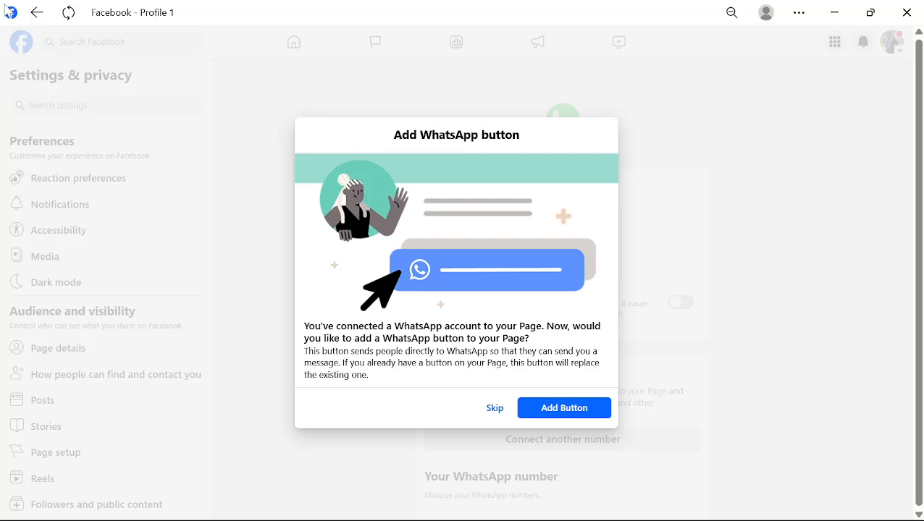
left_click(32, 15)
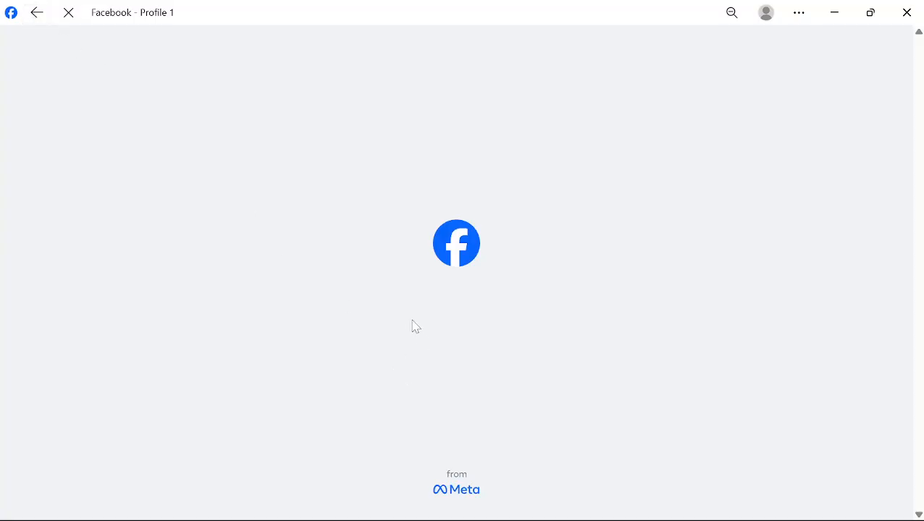
Start Invite Friends from the checklist's 'Introduce your Page' section
scroll(594, 371, "down", 2)
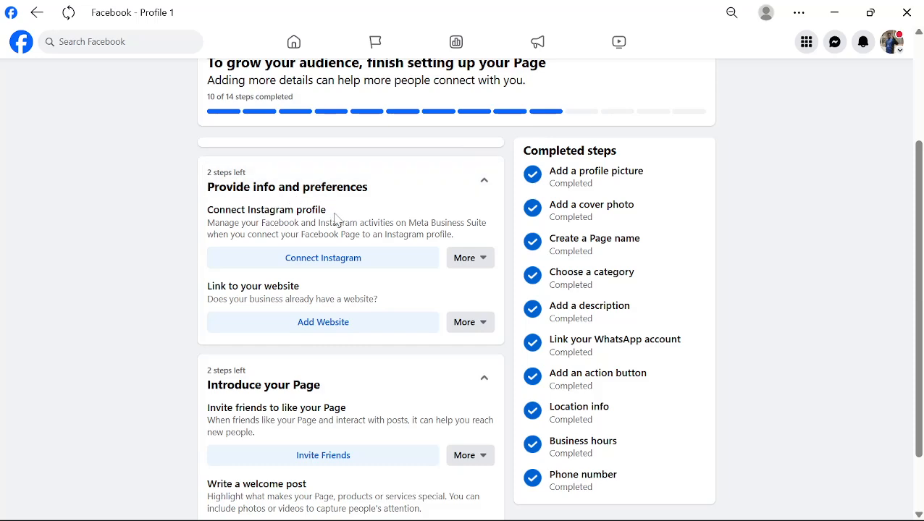
scroll(360, 260, "down", 1)
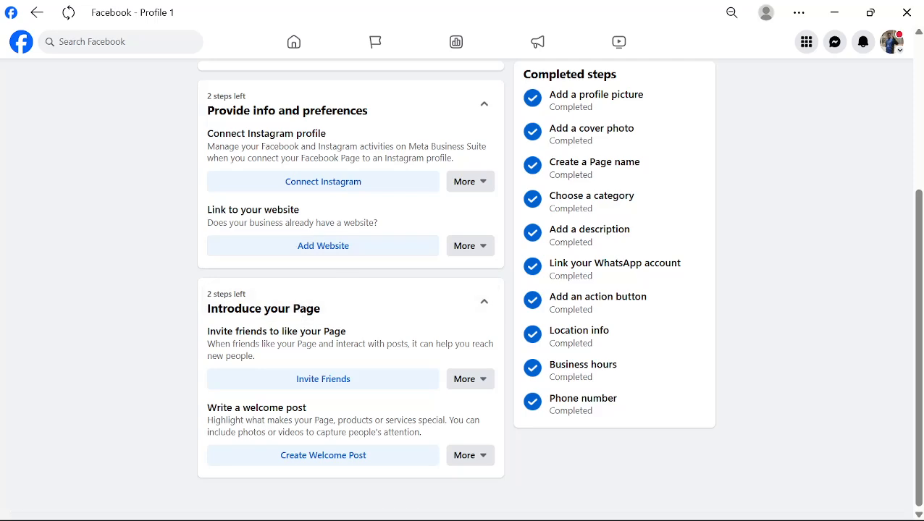
left_click(338, 379)
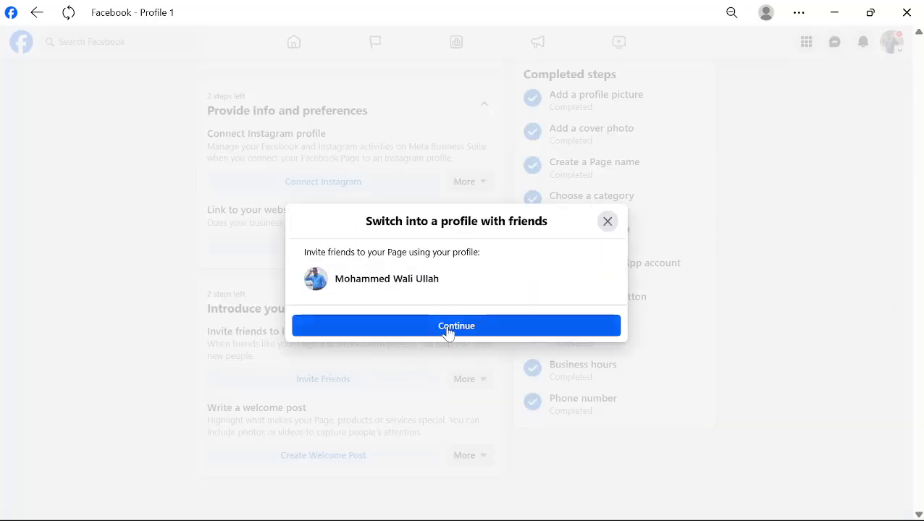
Switch into the personal profile and tick three friends in the Invite friends list
left_click(456, 329)
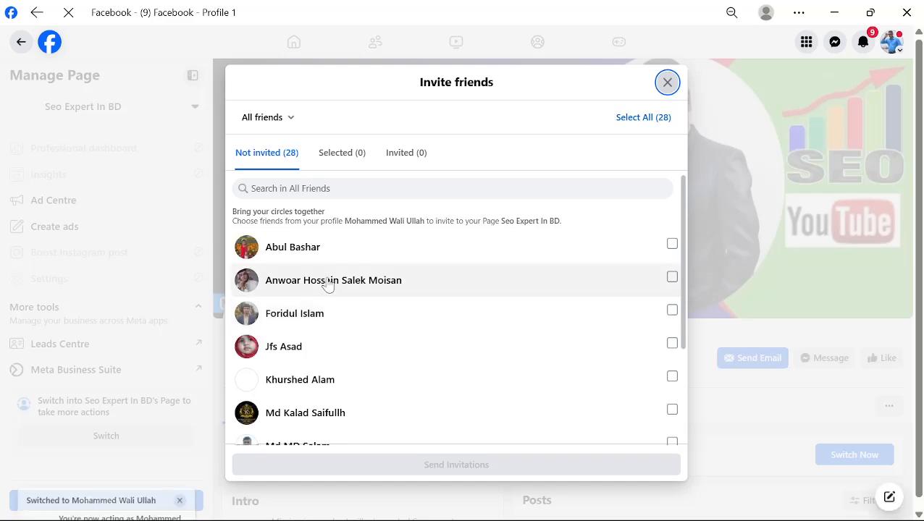
left_click(284, 251)
scroll(365, 363, "down", 1)
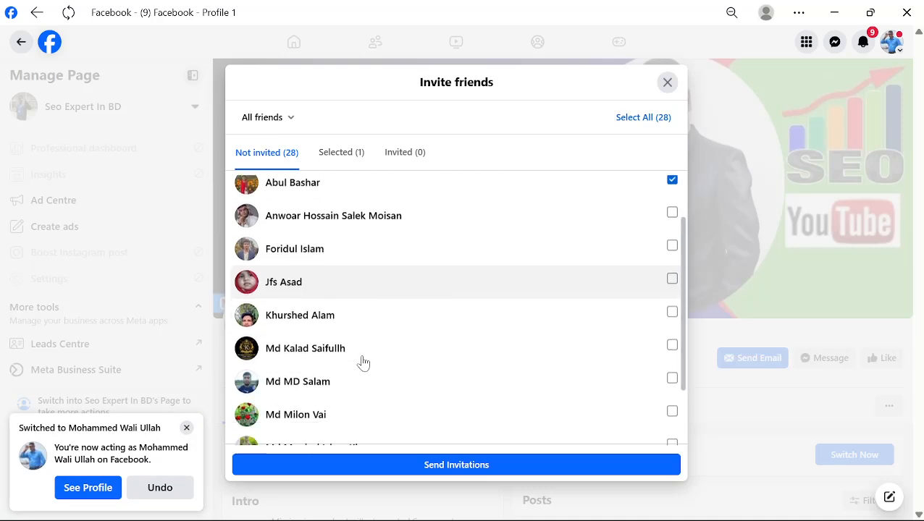
scroll(364, 362, "down", 1)
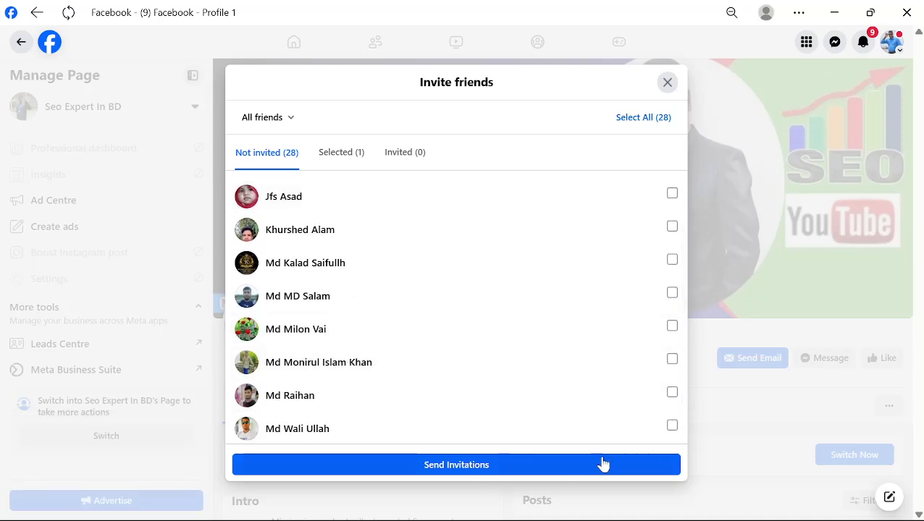
left_click(670, 426)
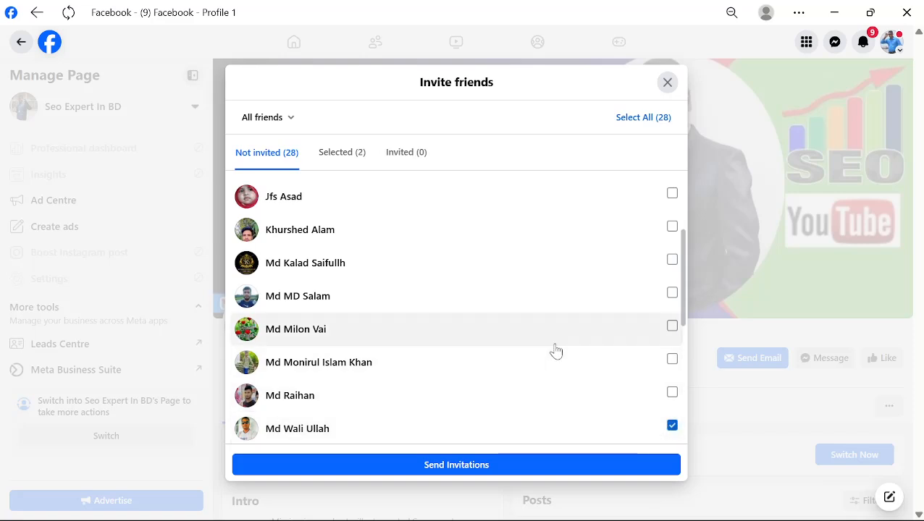
scroll(554, 346, "down", 3)
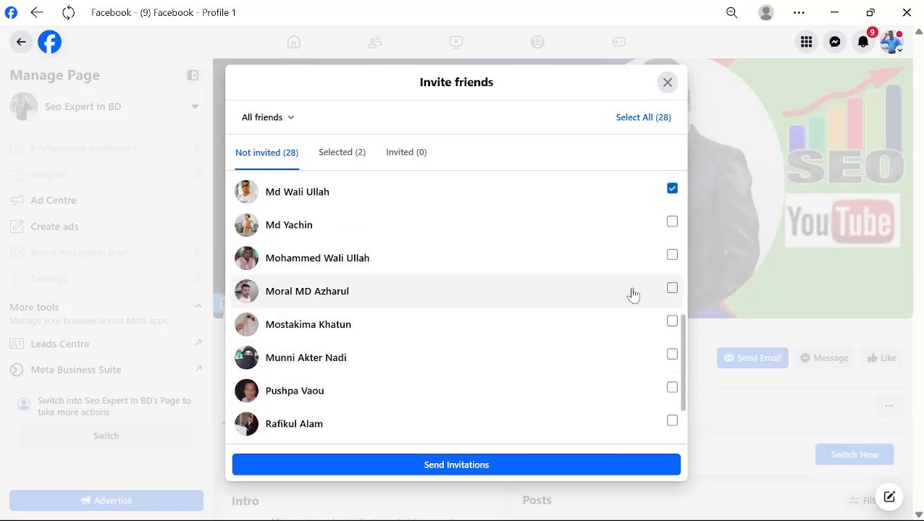
left_click(672, 256)
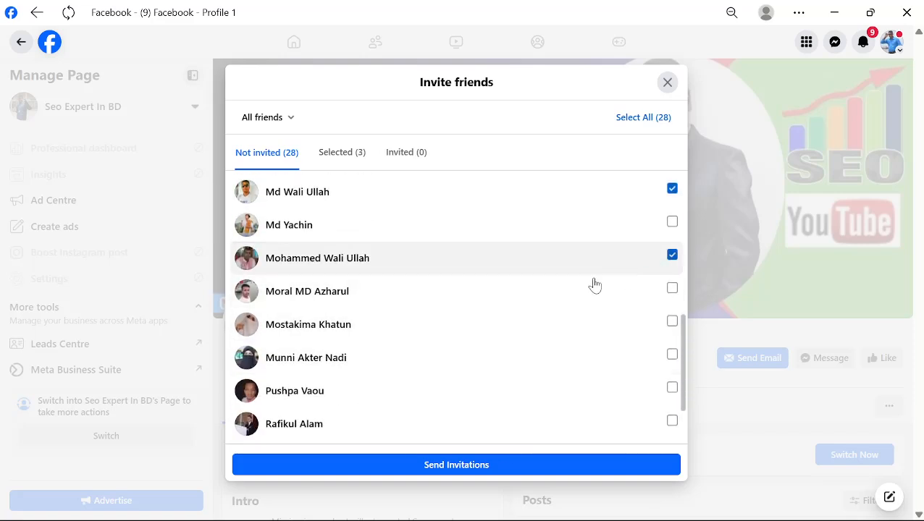
Send the invitations to the three selected friends and switch back to the Page
scroll(520, 275, "down", 1)
scroll(518, 277, "down", 1)
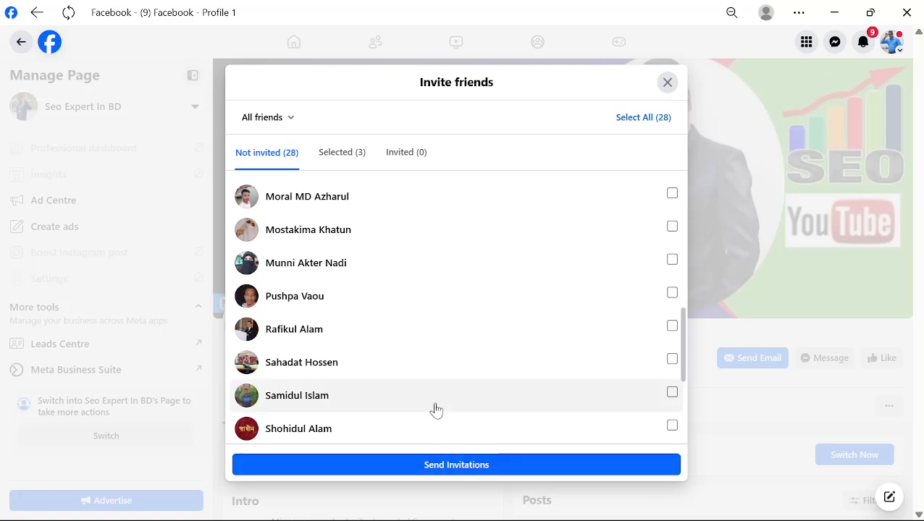
scroll(446, 288, "down", 2)
scroll(449, 290, "down", 1)
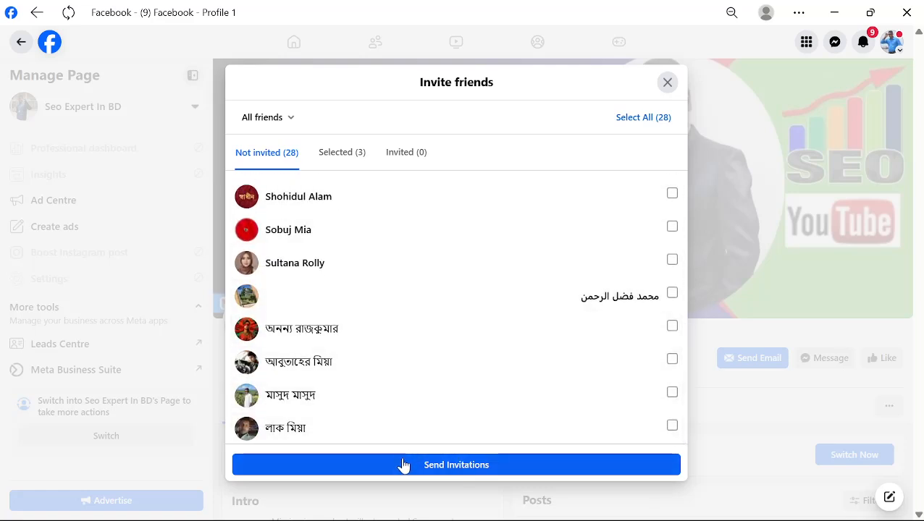
left_click(463, 471)
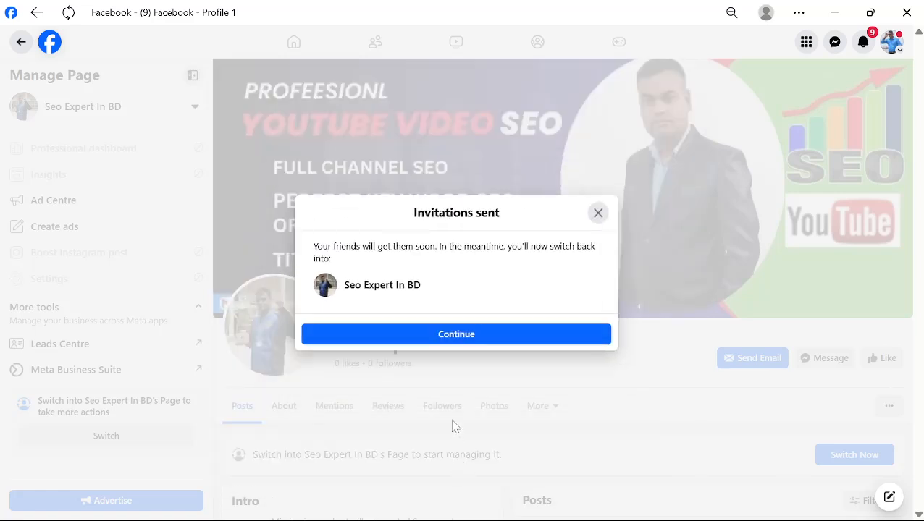
left_click(458, 335)
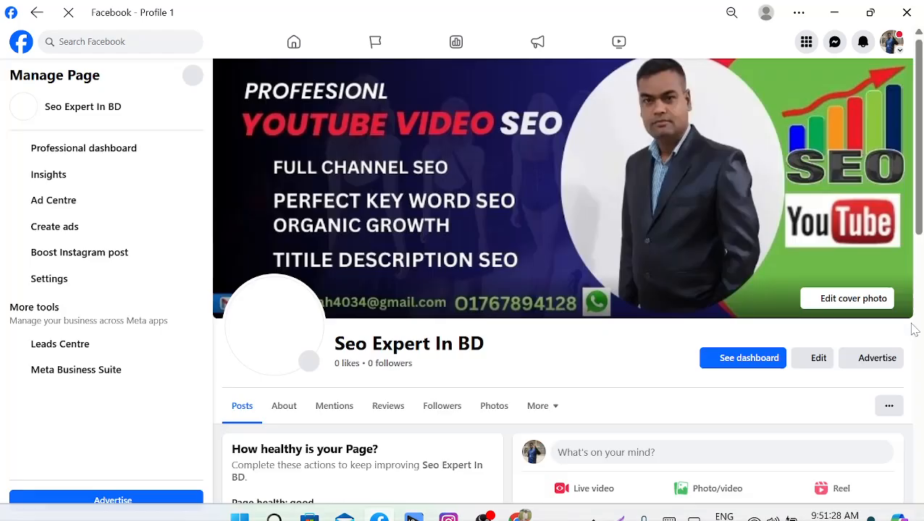
Scroll through the Seo Expert In BD Page to review its content
scroll(895, 345, "down", 3)
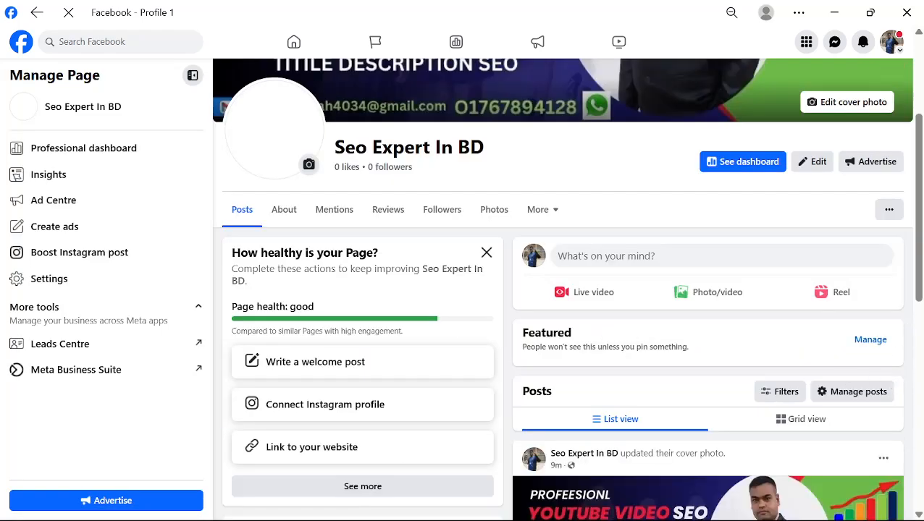
scroll(510, 329, "down", 2)
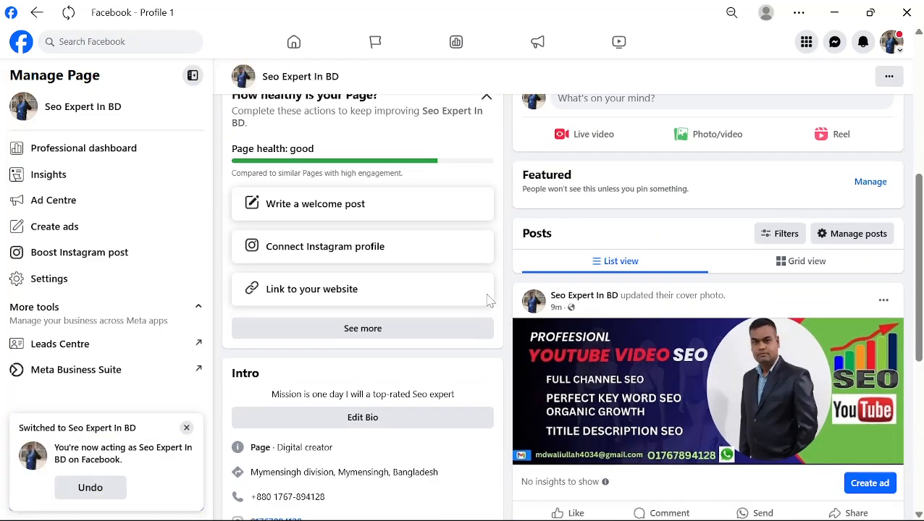
scroll(435, 297, "down", 4)
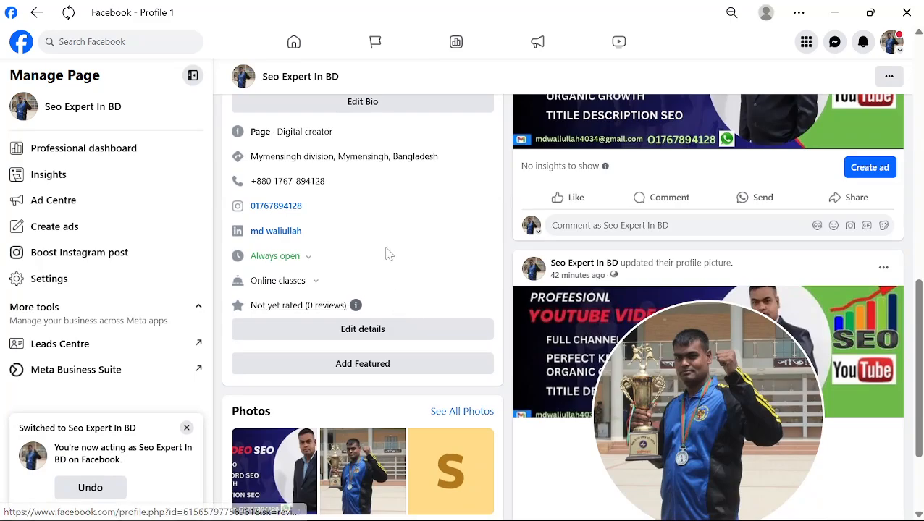
scroll(405, 294, "down", 2)
scroll(419, 290, "up", 10)
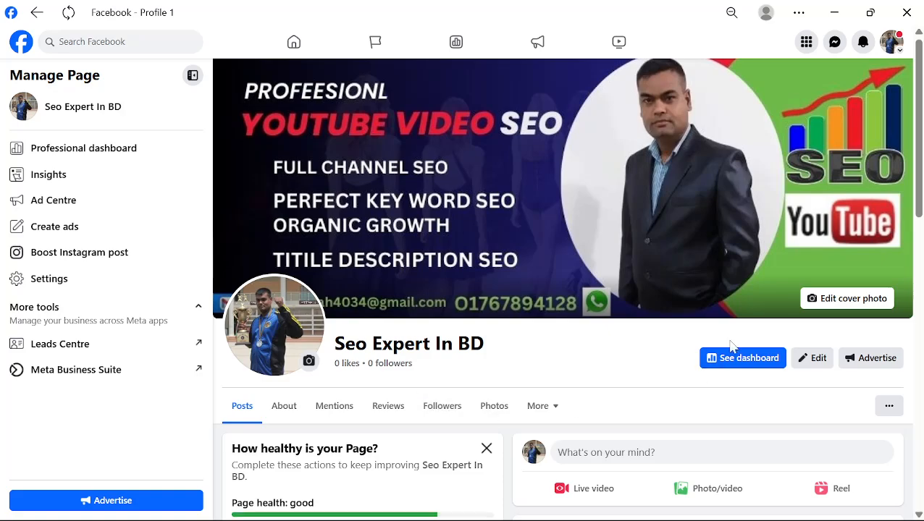
scroll(381, 396, "down", 3)
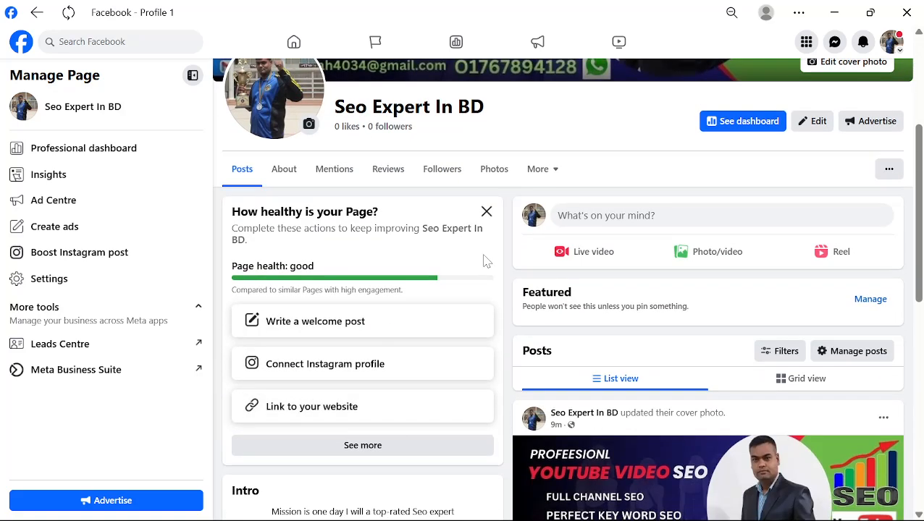
scroll(534, 238, "up", 3)
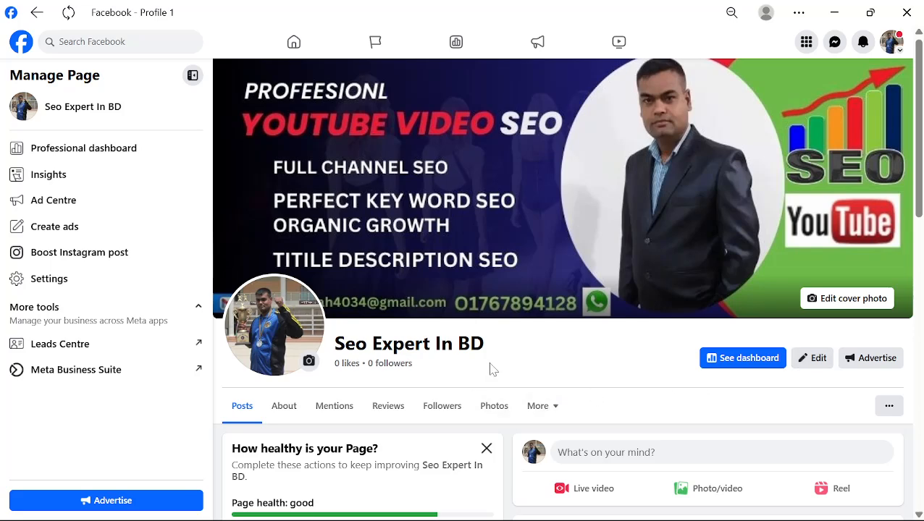
scroll(491, 369, "down", 2)
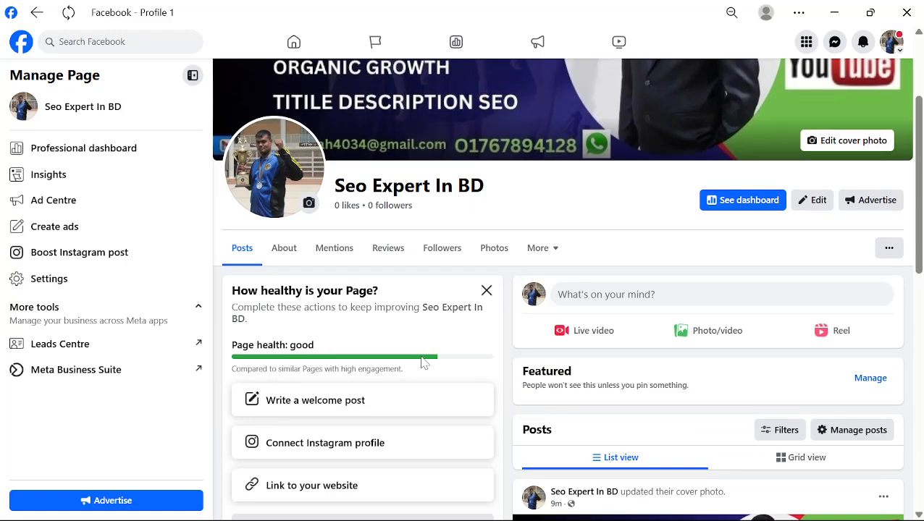
scroll(417, 389, "down", 2)
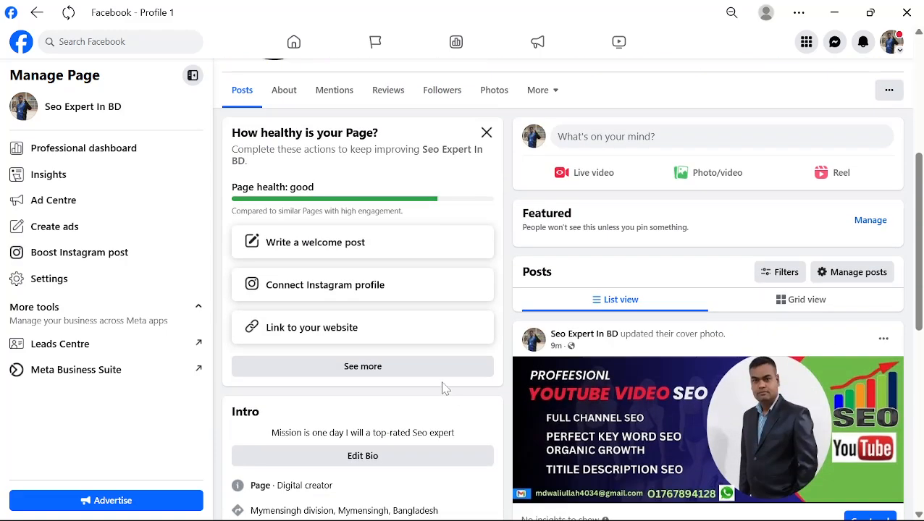
scroll(443, 398, "up", 2)
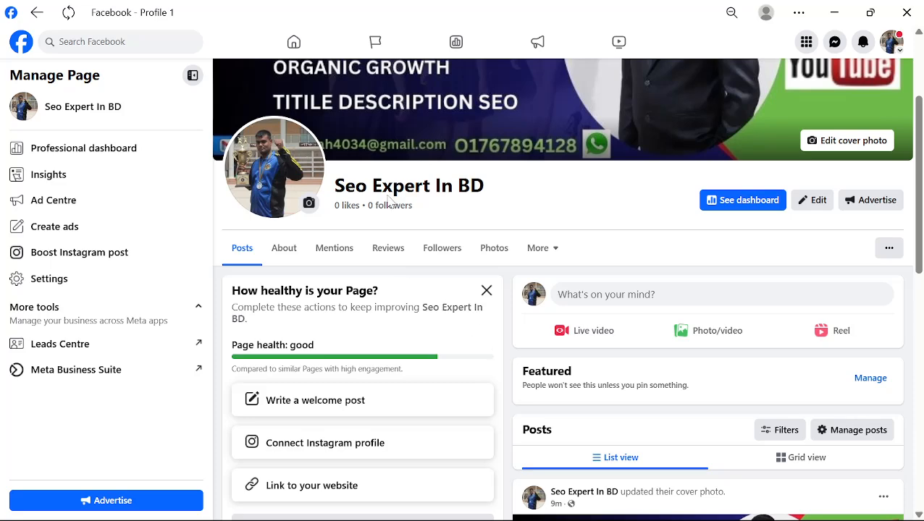
Check the Intro's mission bio, Always open hours and Online classes, then bring up OBS Studio
scroll(313, 330, "down", 1)
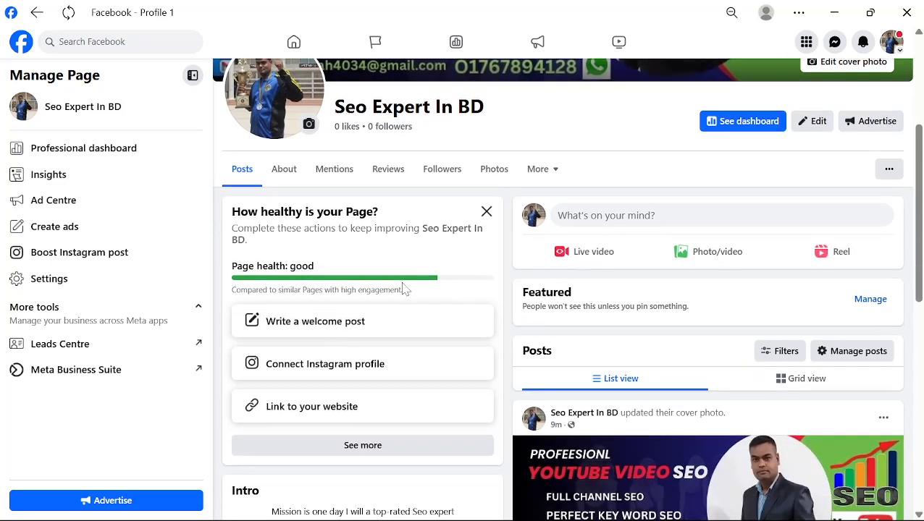
scroll(423, 304, "down", 1)
scroll(488, 251, "down", 2)
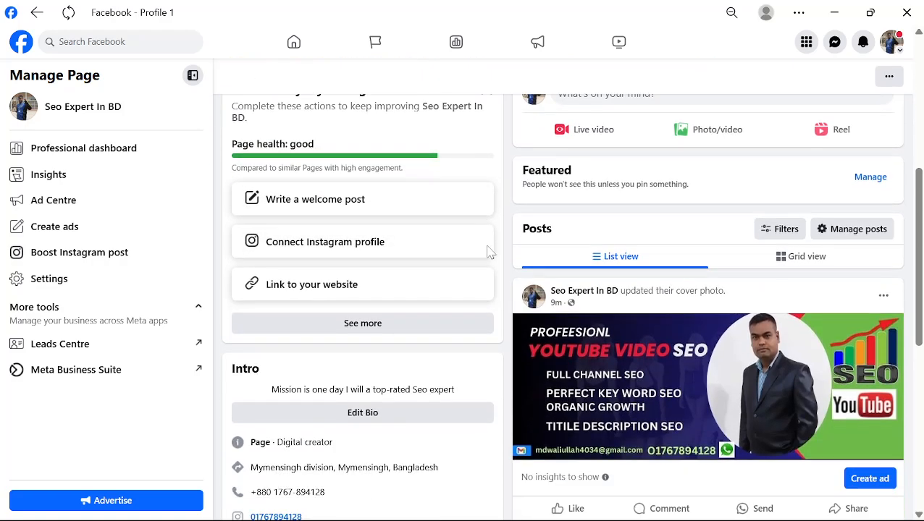
scroll(488, 263, "up", 1)
scroll(489, 264, "down", 4)
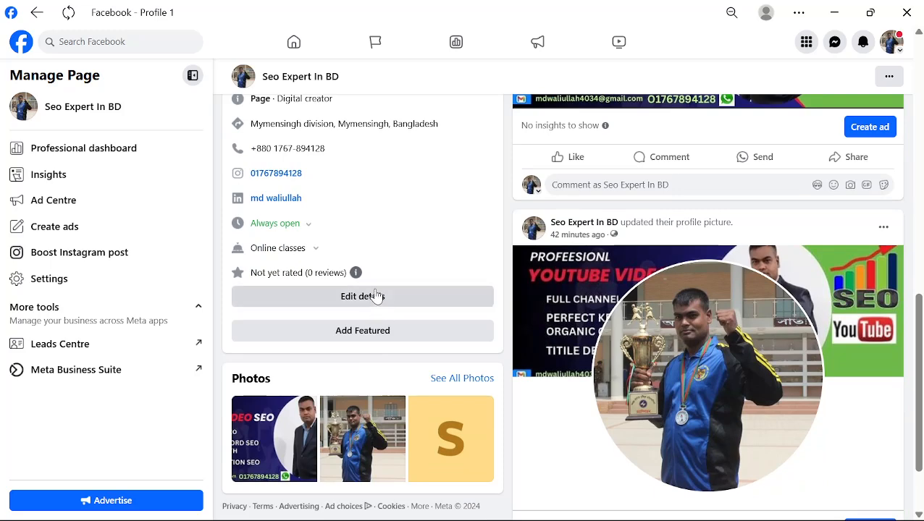
scroll(366, 290, "down", 1)
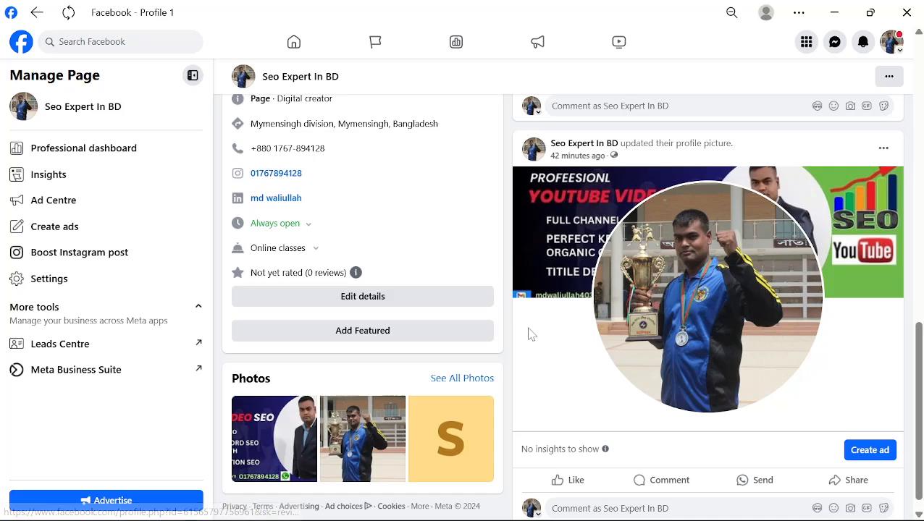
scroll(481, 251, "up", 1)
scroll(481, 251, "up", 1)
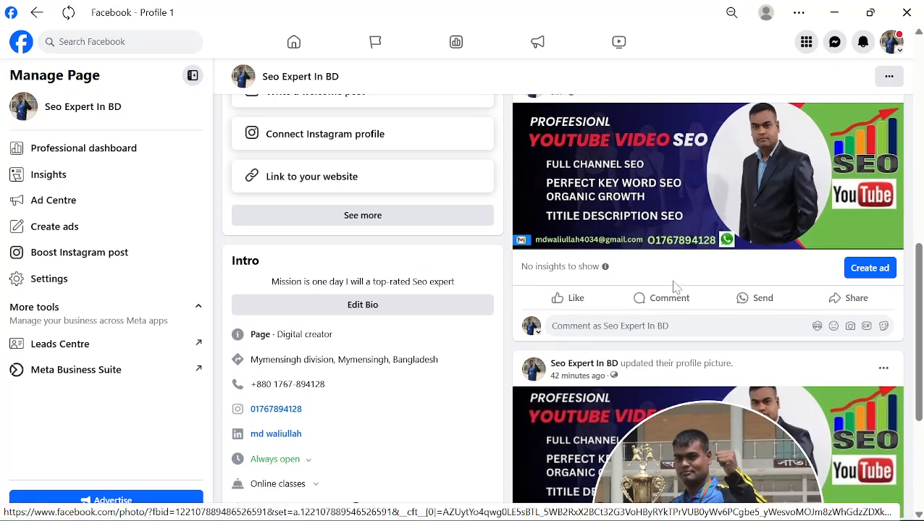
mouse_move(477, 518)
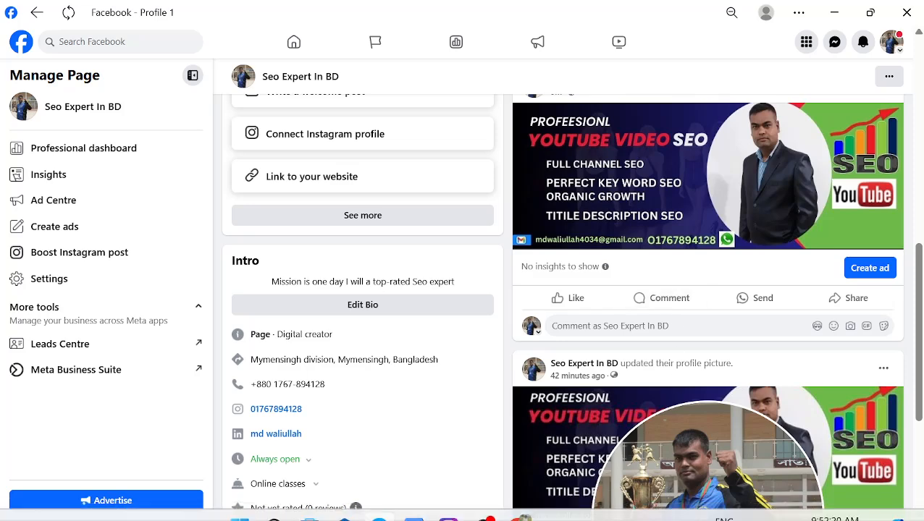
left_click(483, 503)
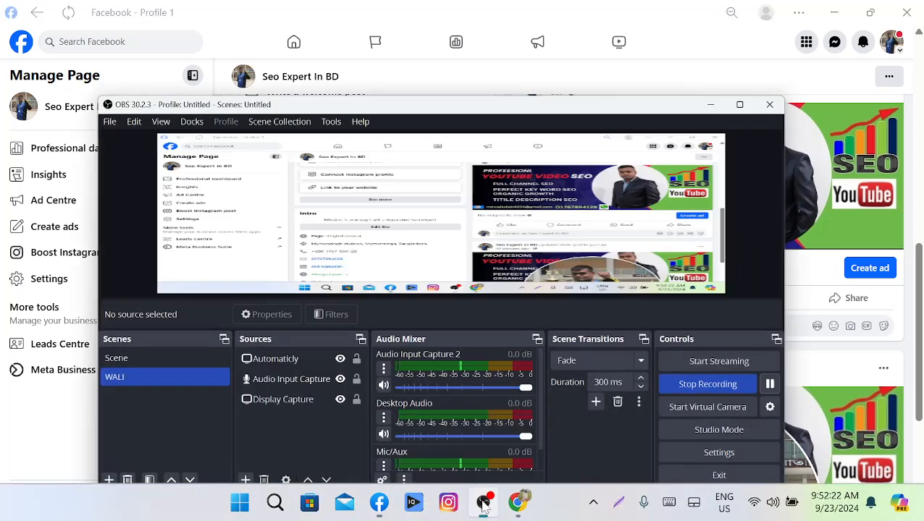